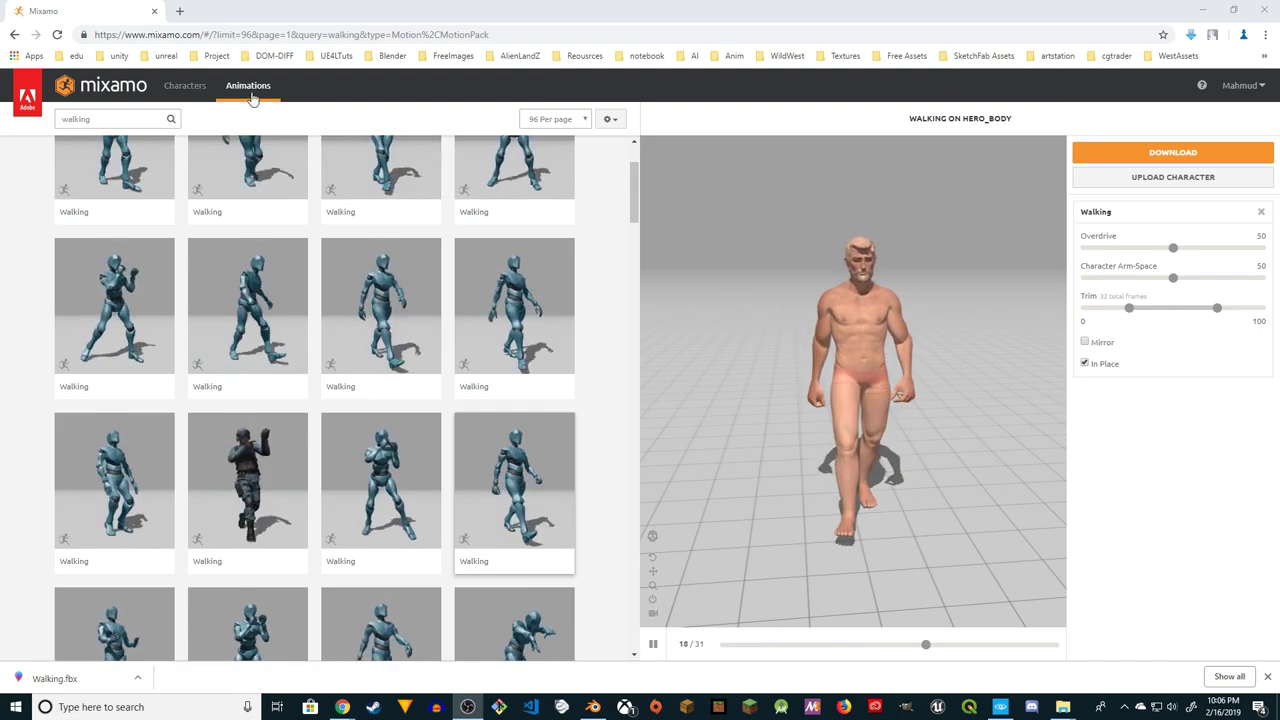
Search the animations for "idle" and apply Breathing Idle to the character
double_click(140, 120)
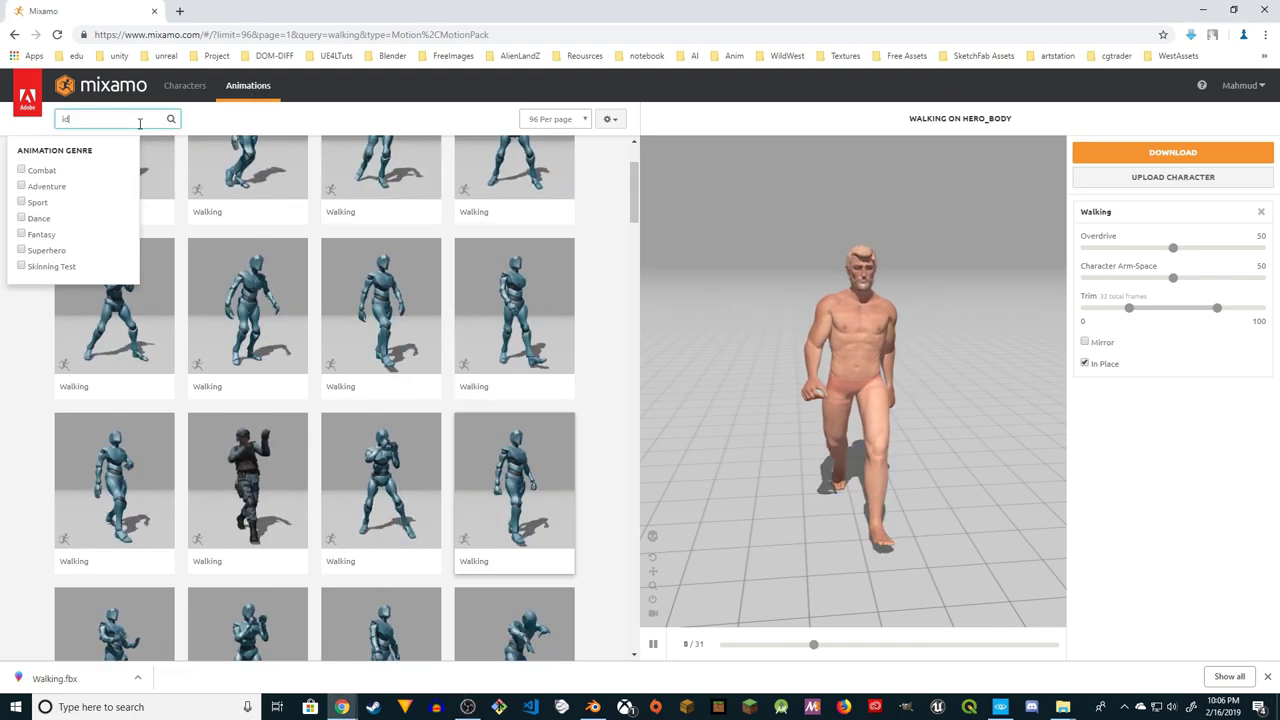
text(idle)
scroll(300, 350, down, 5)
click(114, 335)
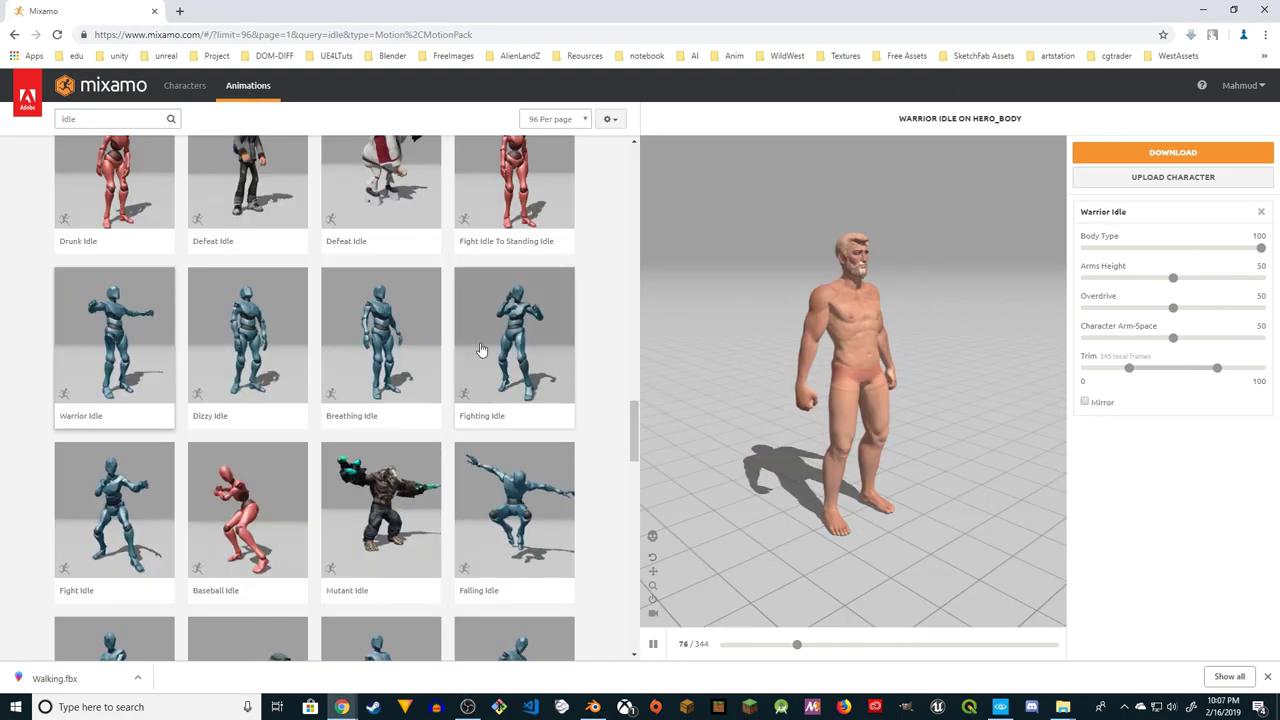
click(380, 335)
drag(955, 428, 946, 463)
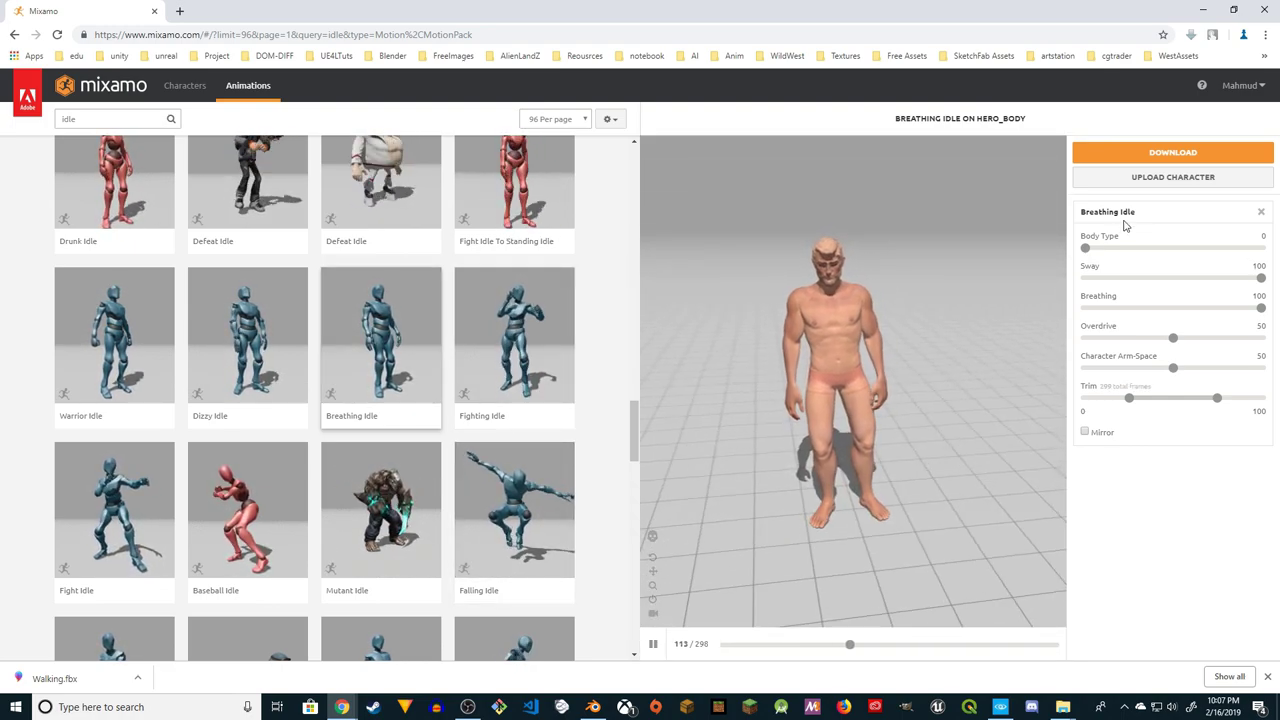
Download the Breathing Idle animation as FBX with skin, at 30 frames per second and no keyframe reduction
click(1267, 678)
click(1164, 155)
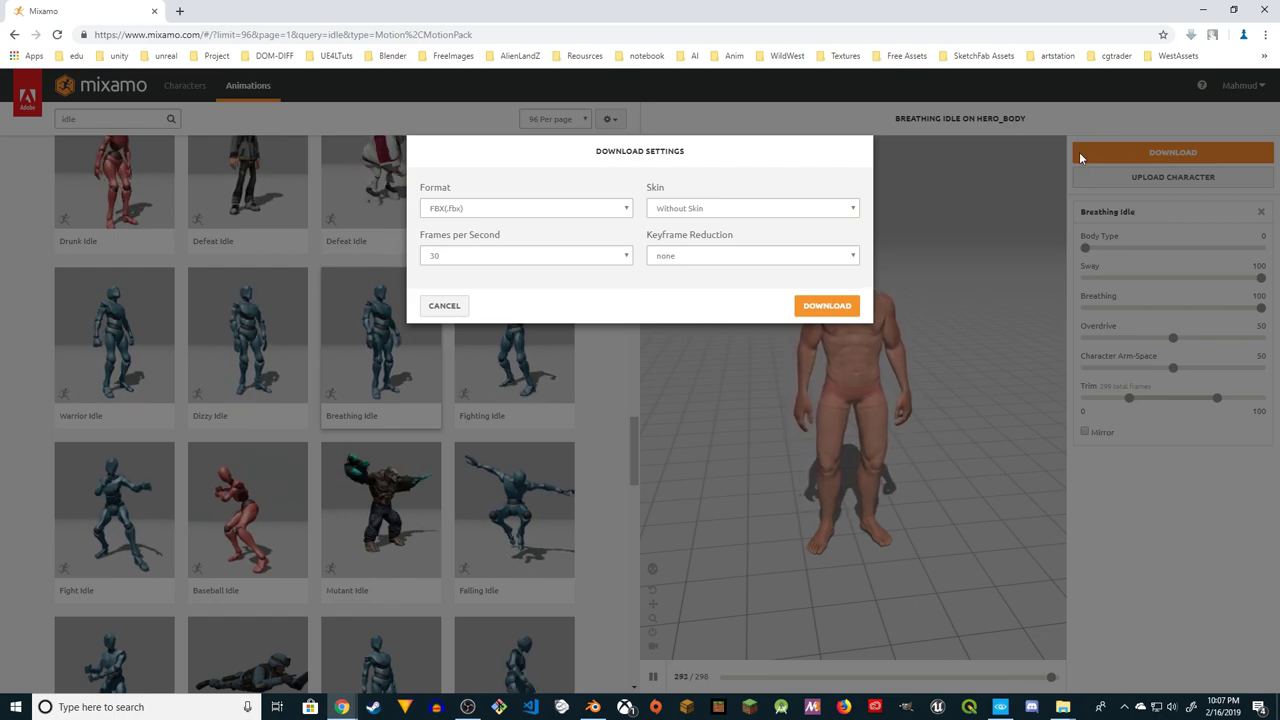
click(677, 210)
click(684, 224)
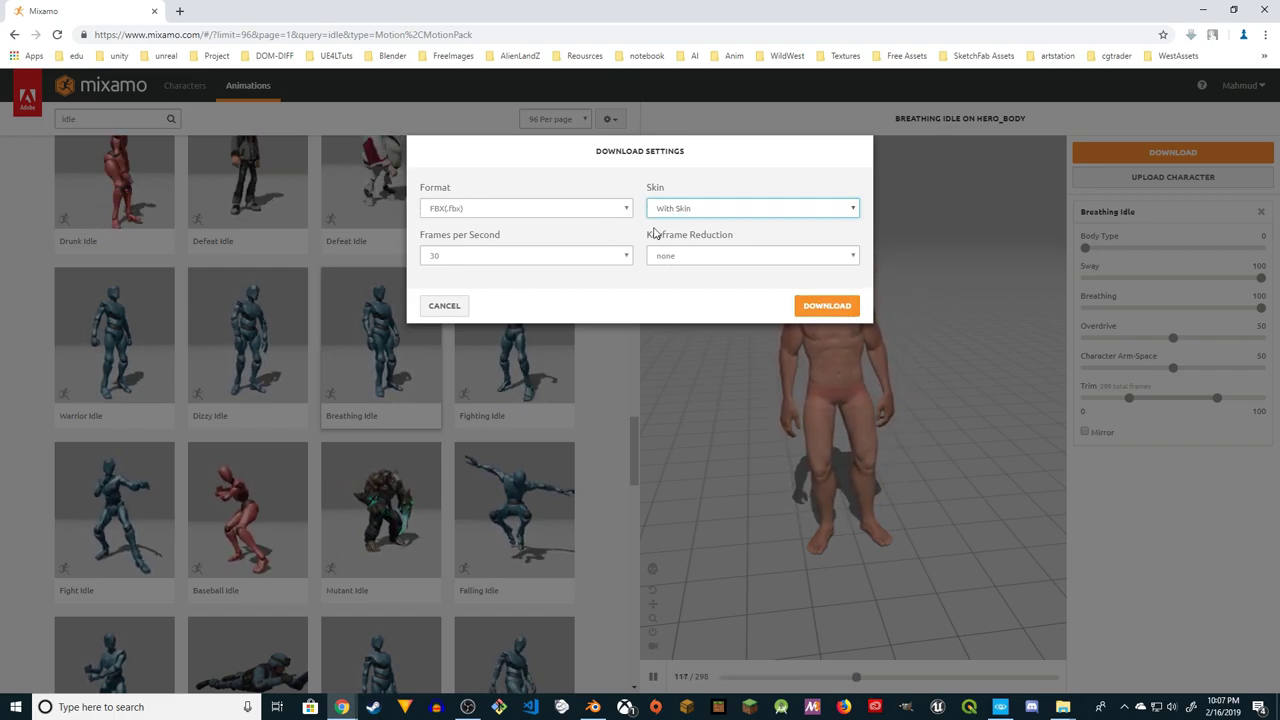
click(825, 307)
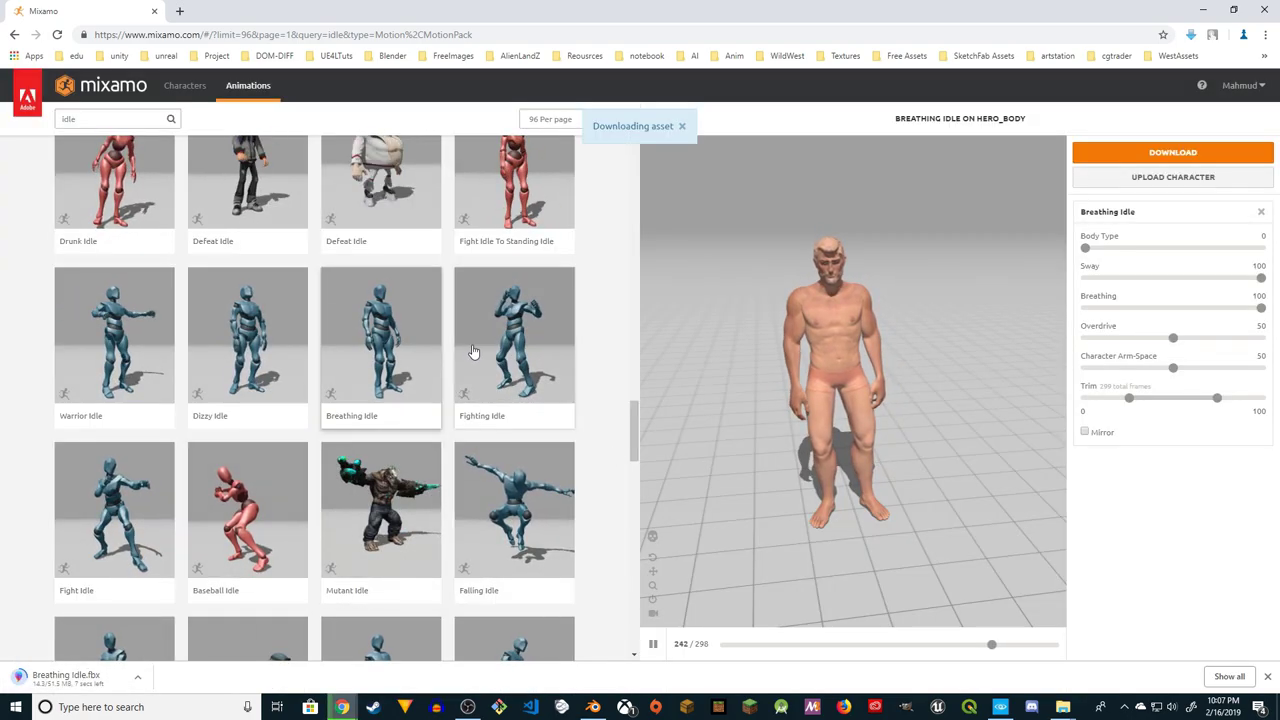
Search the animations for "walking", apply a Walking animation to the character and enable In Place
click(150, 121)
text(walking)
key(Return)
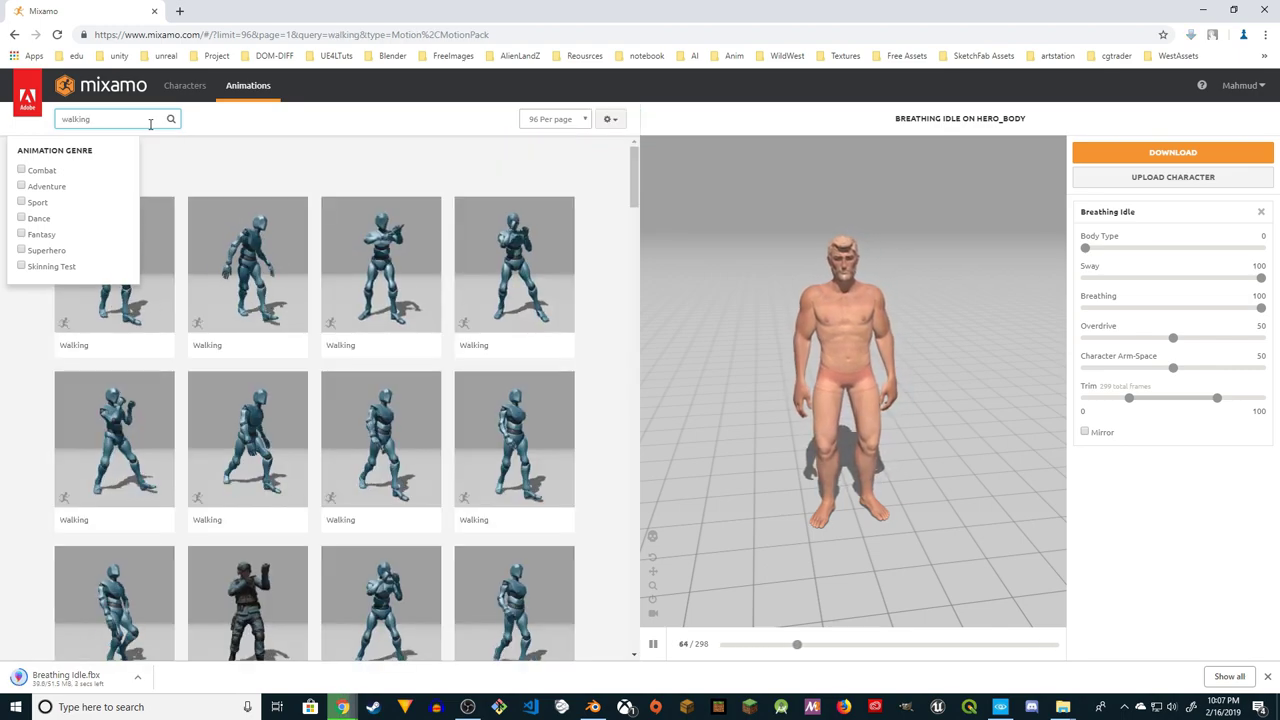
click(523, 471)
scroll(523, 471, down, 2)
click(525, 467)
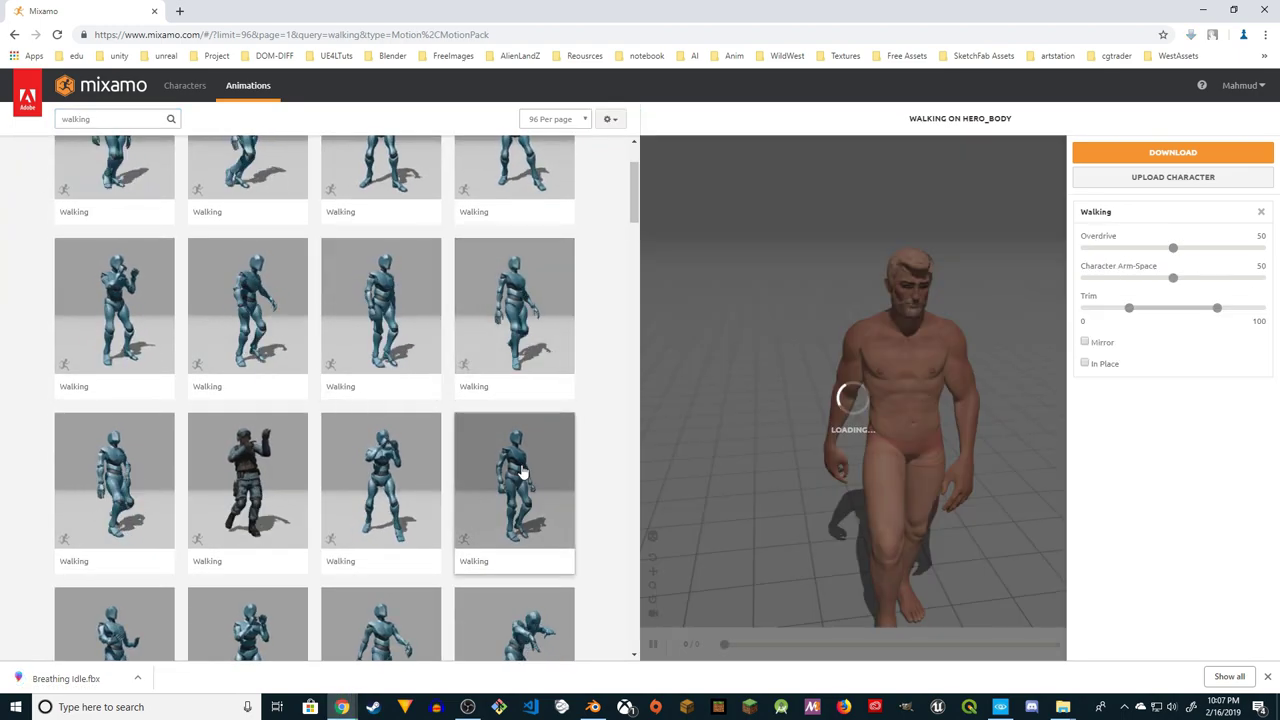
click(1106, 365)
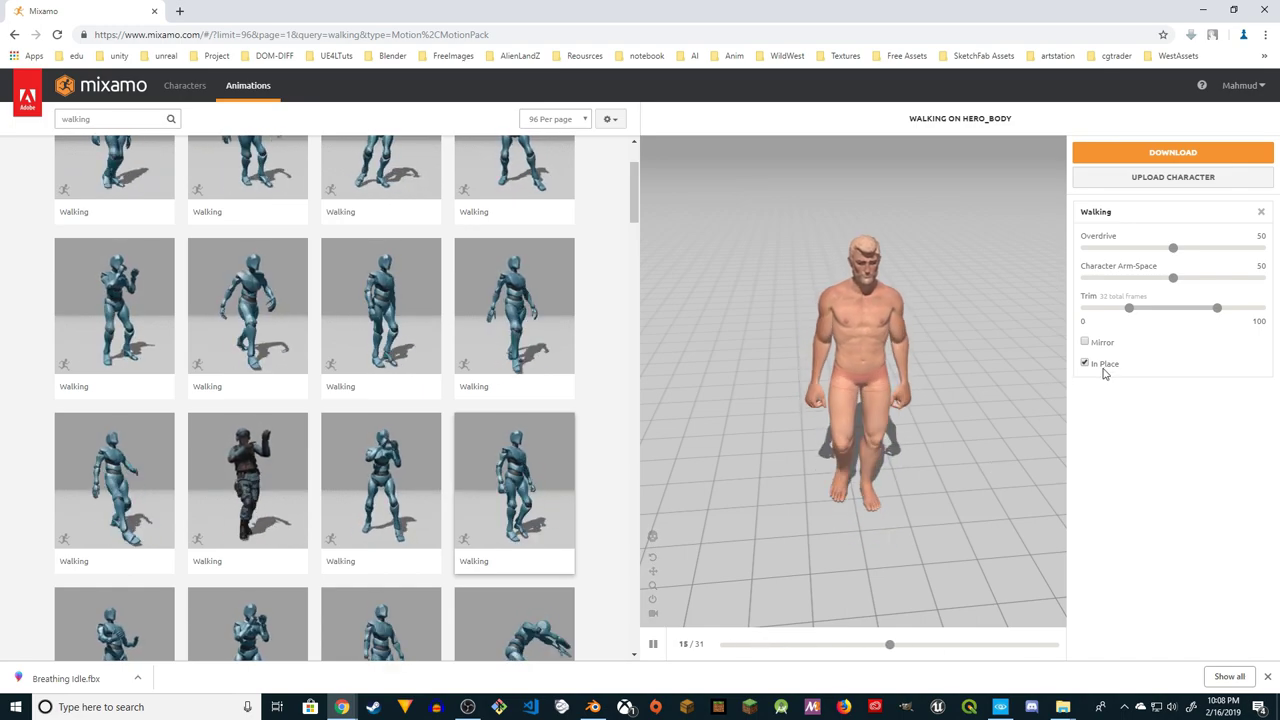
Download the Walking animation as FBX without skin, at 30 frames per second and no keyframe reduction
click(1156, 155)
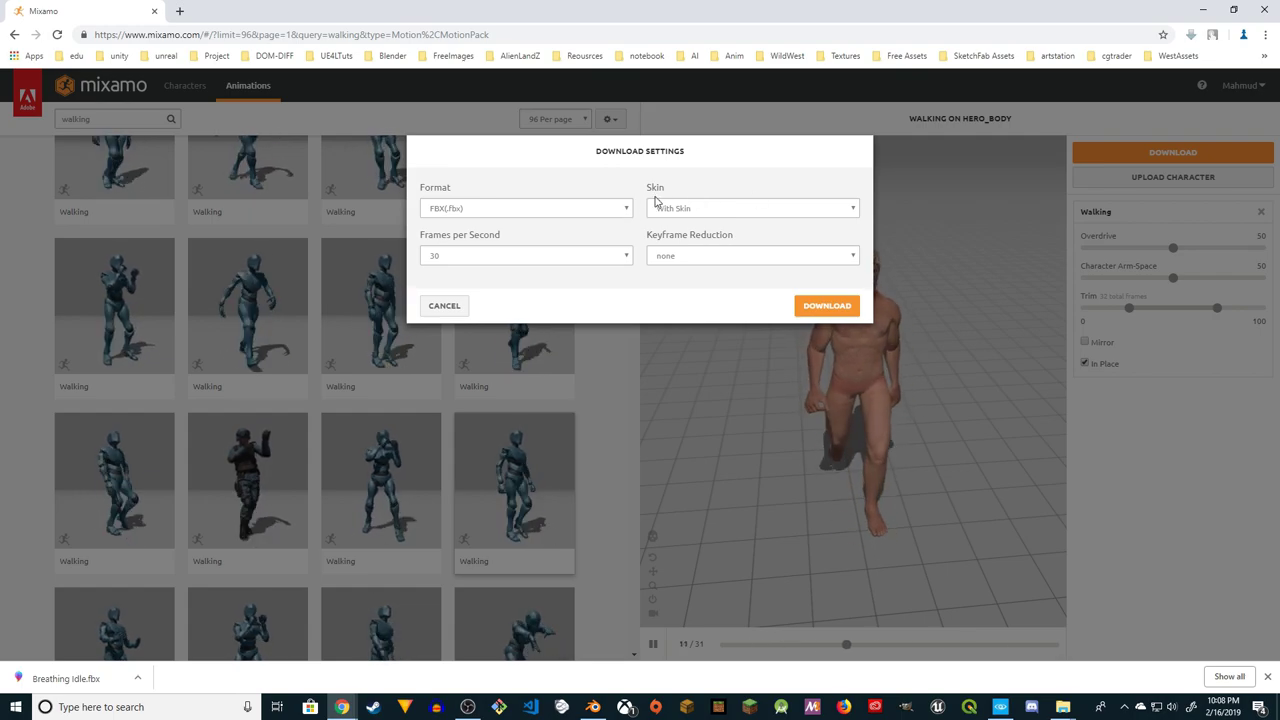
click(686, 209)
click(681, 234)
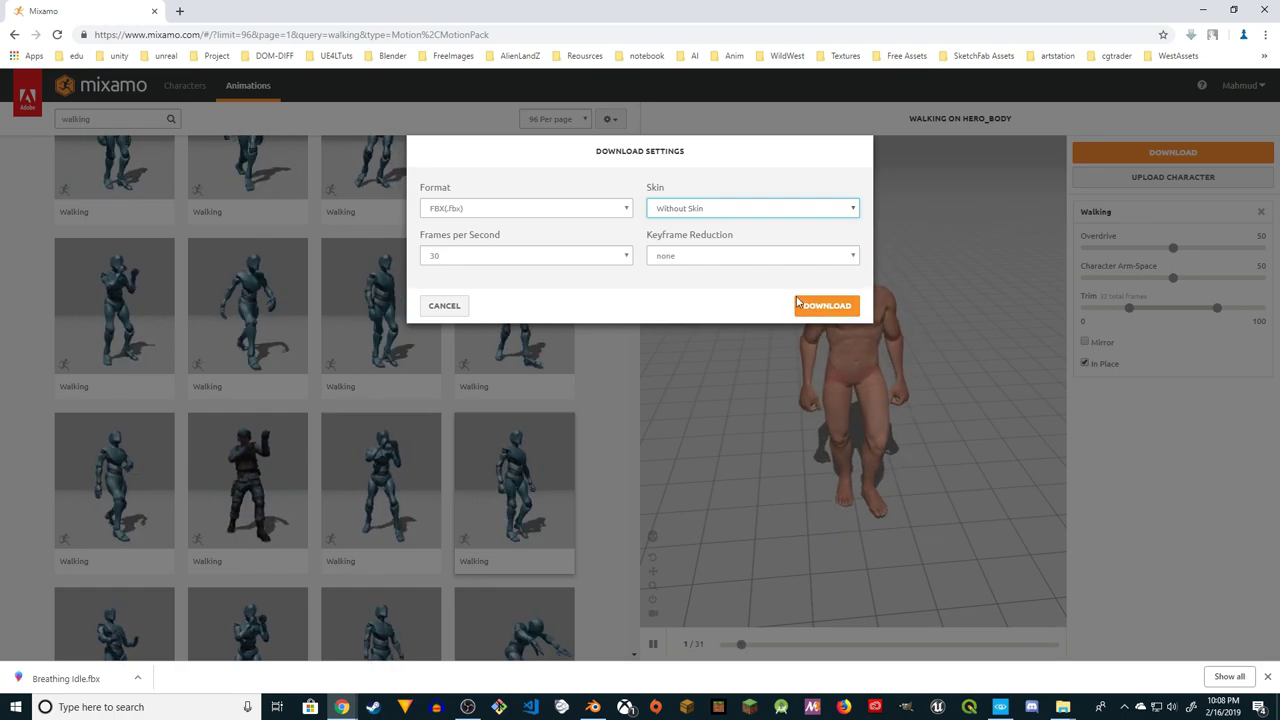
click(826, 311)
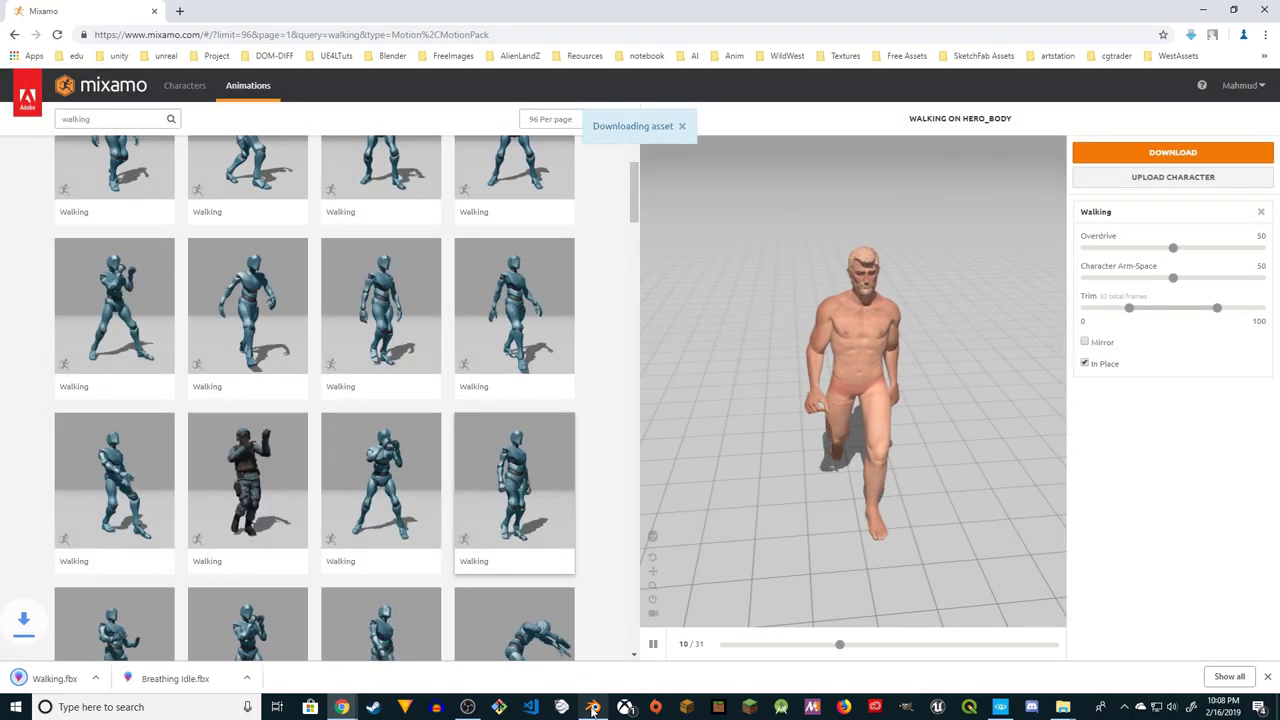
Switch to Blender and review the user preferences
click(593, 707)
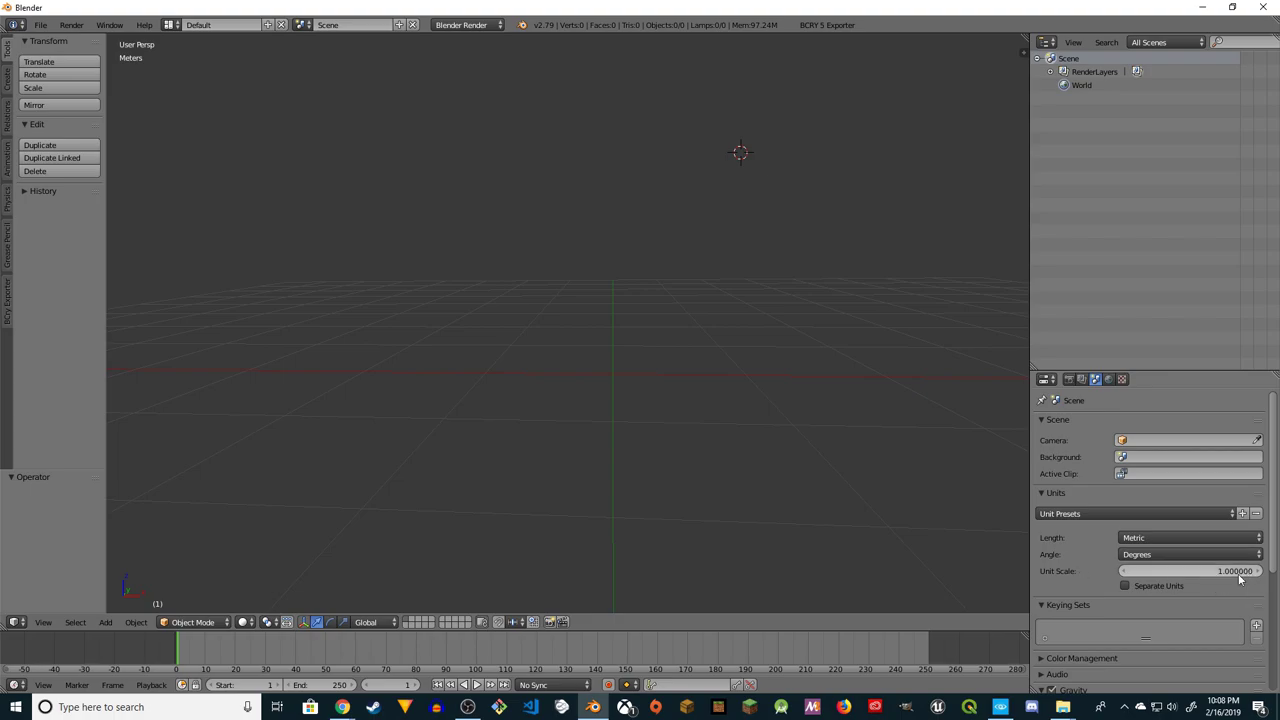
click(41, 24)
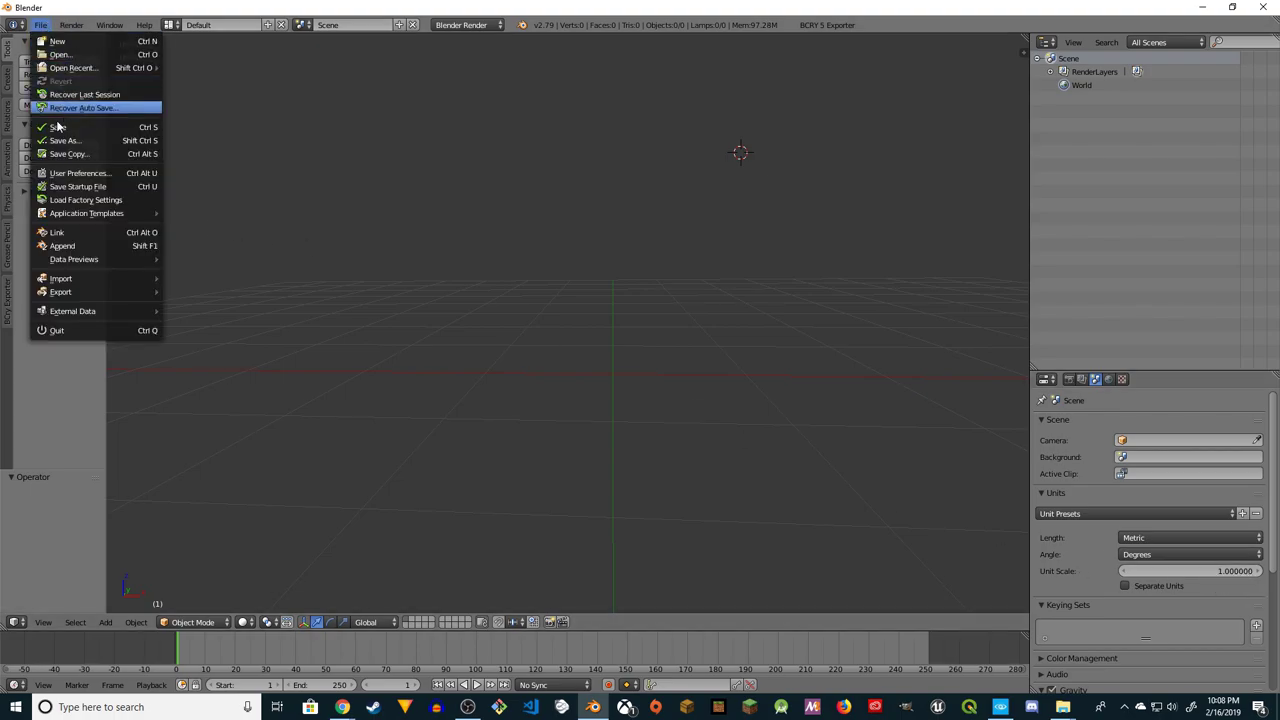
click(70, 171)
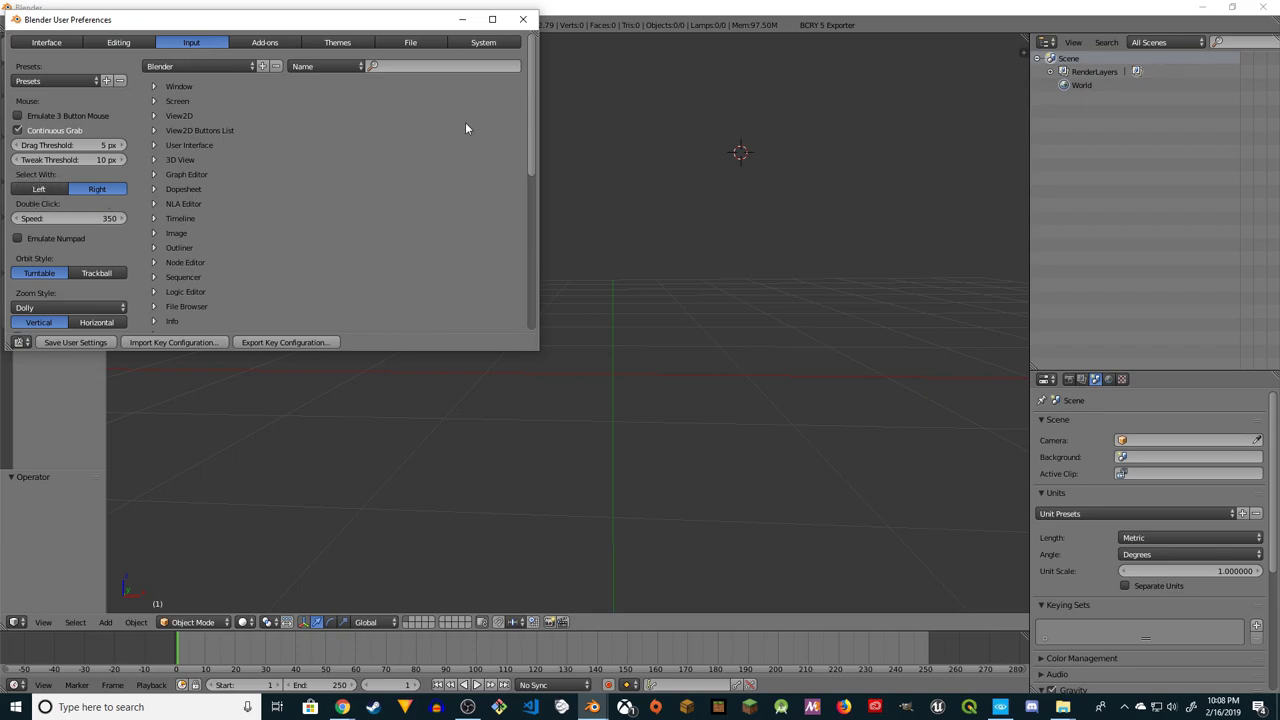
click(522, 19)
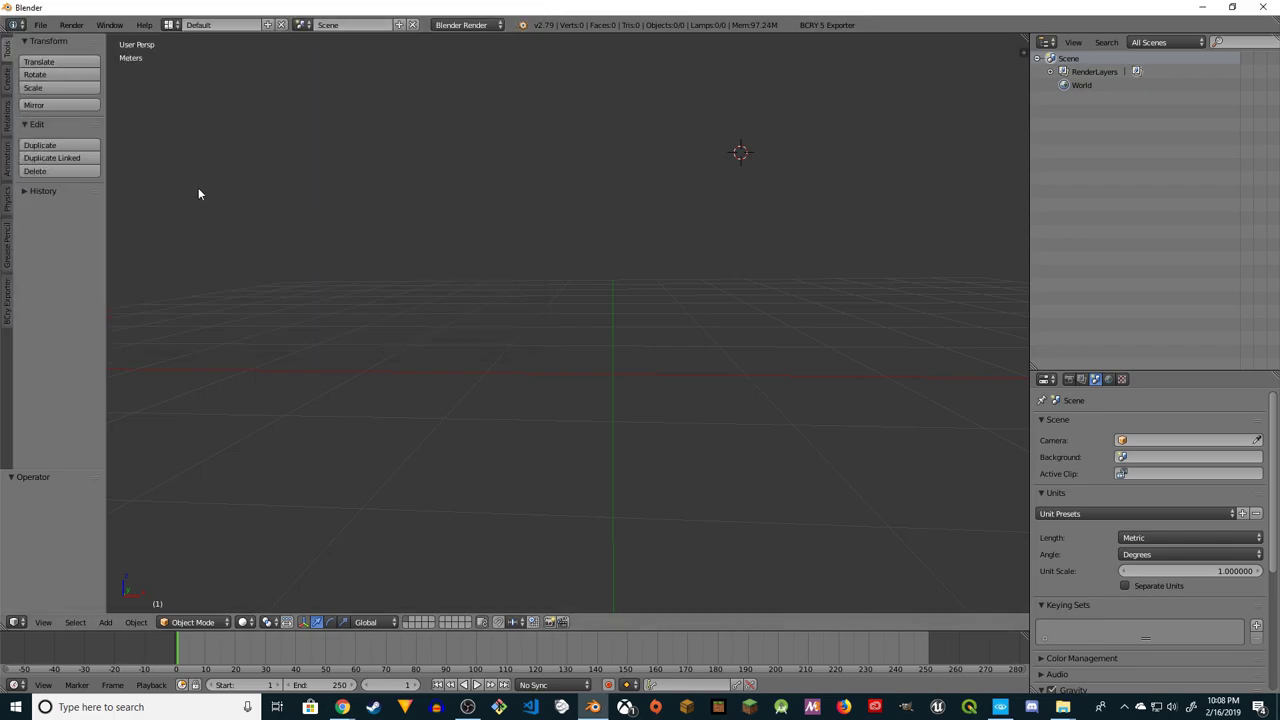
Import Breathing Idle.fbx from the Downloads folder with manual orientation set to Z Forward and Y Up
click(41, 25)
mouse_move(56, 281)
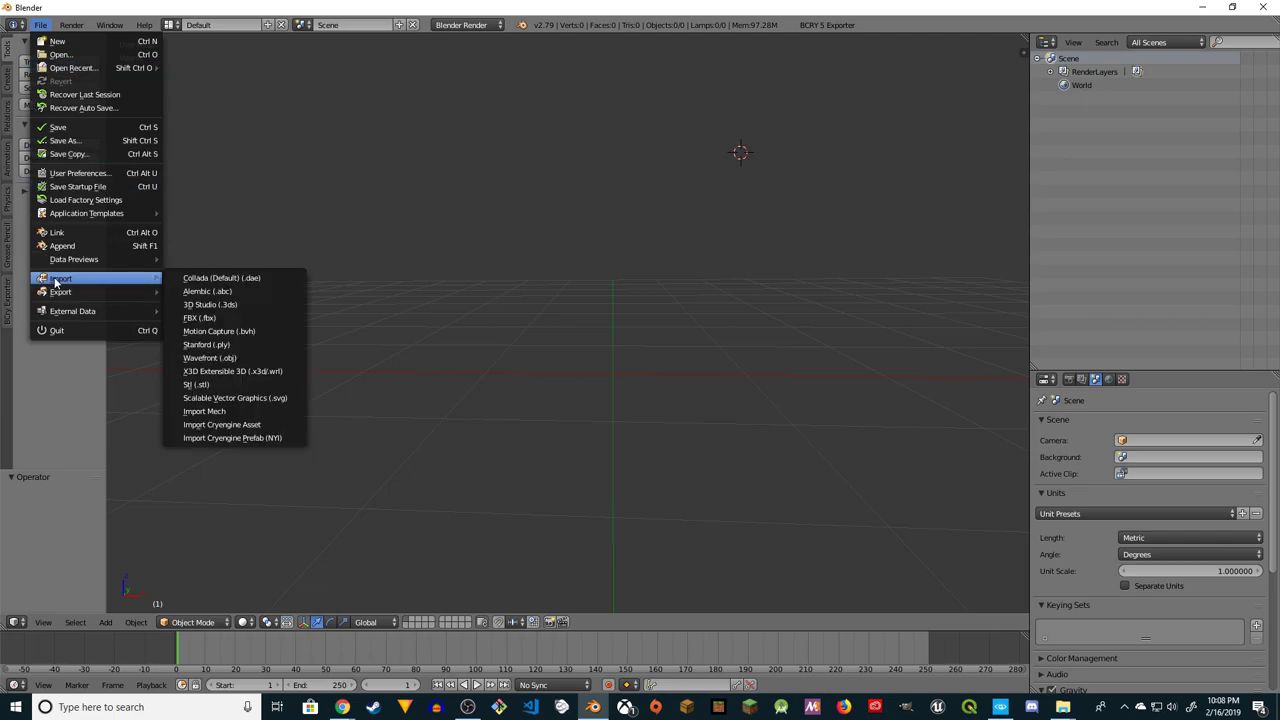
click(200, 316)
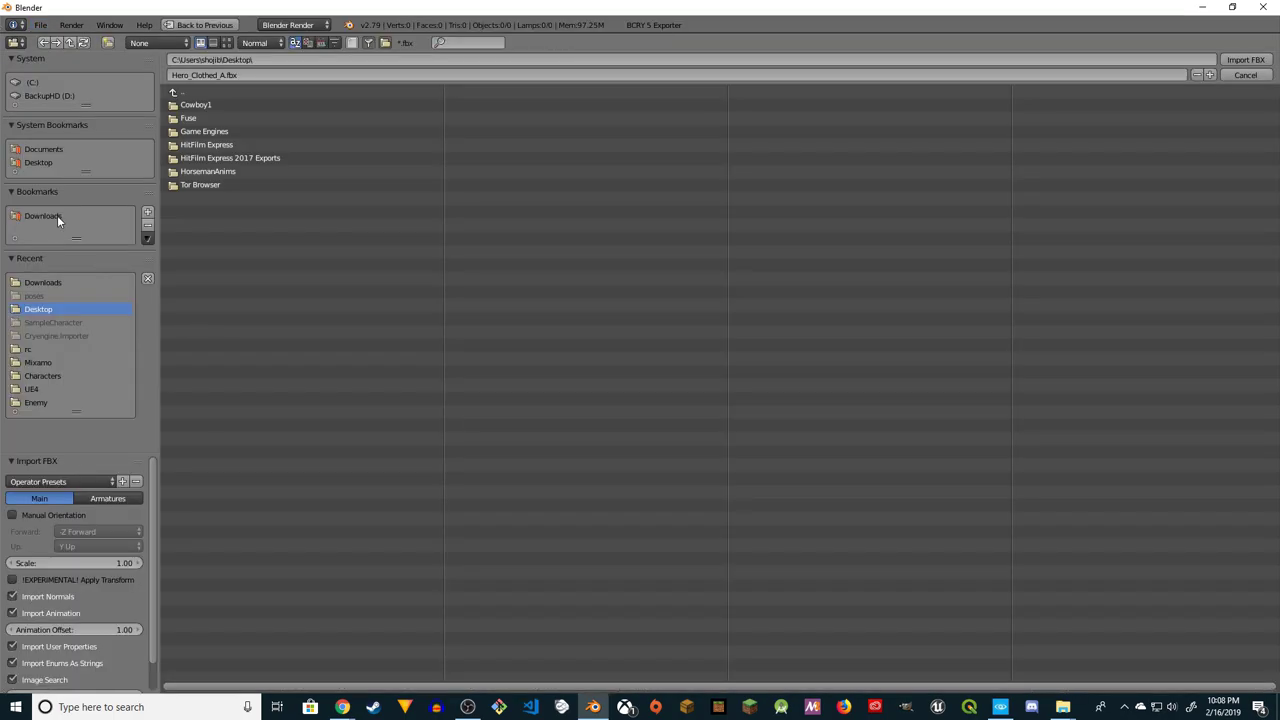
click(37, 516)
click(98, 530)
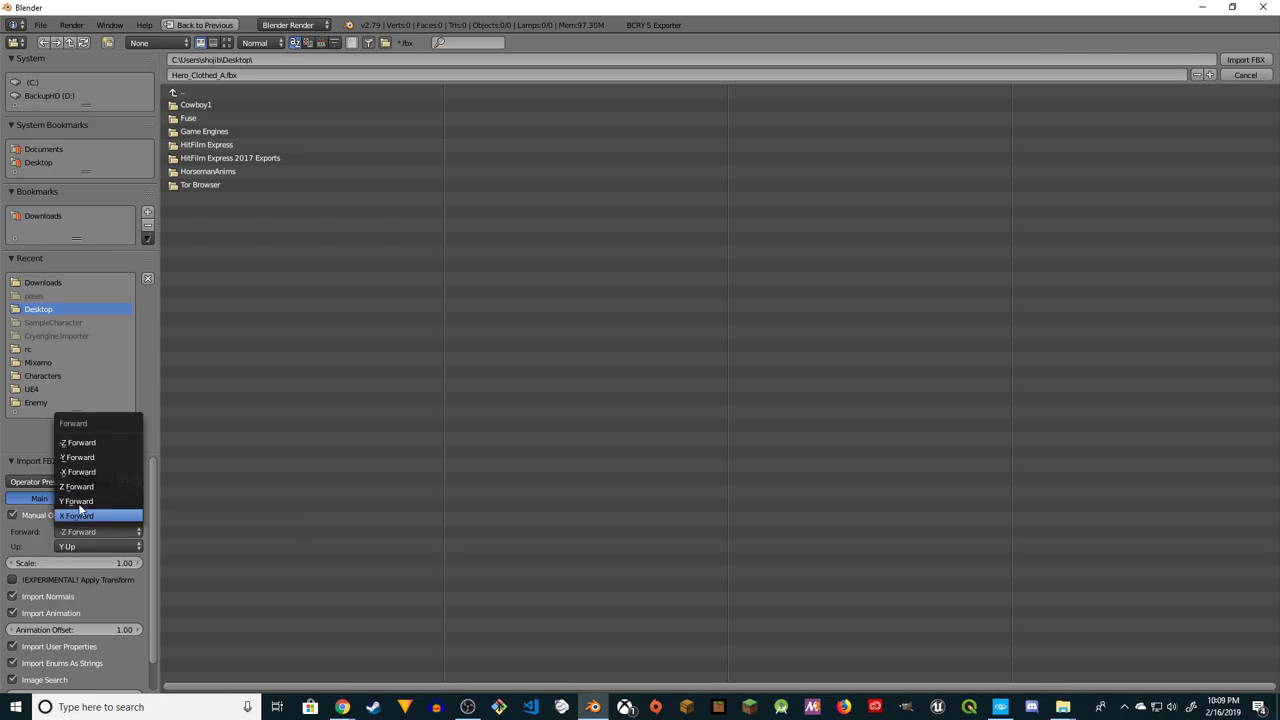
click(72, 486)
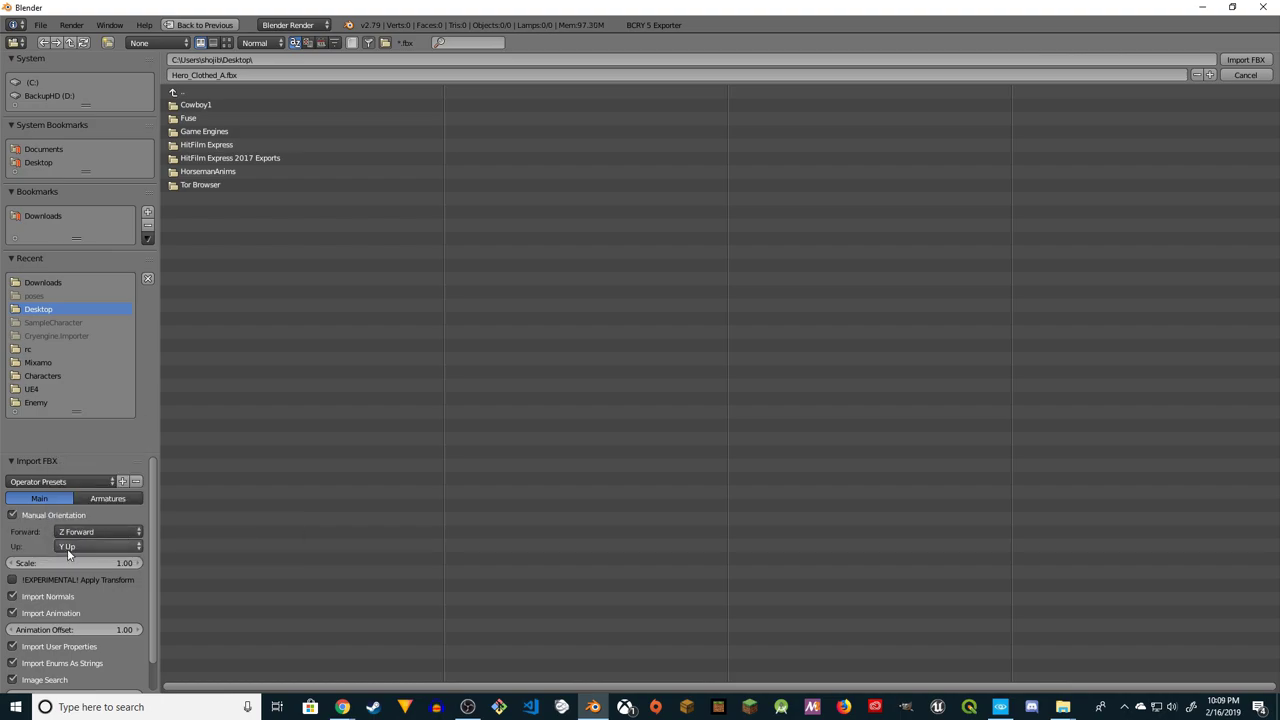
click(42, 217)
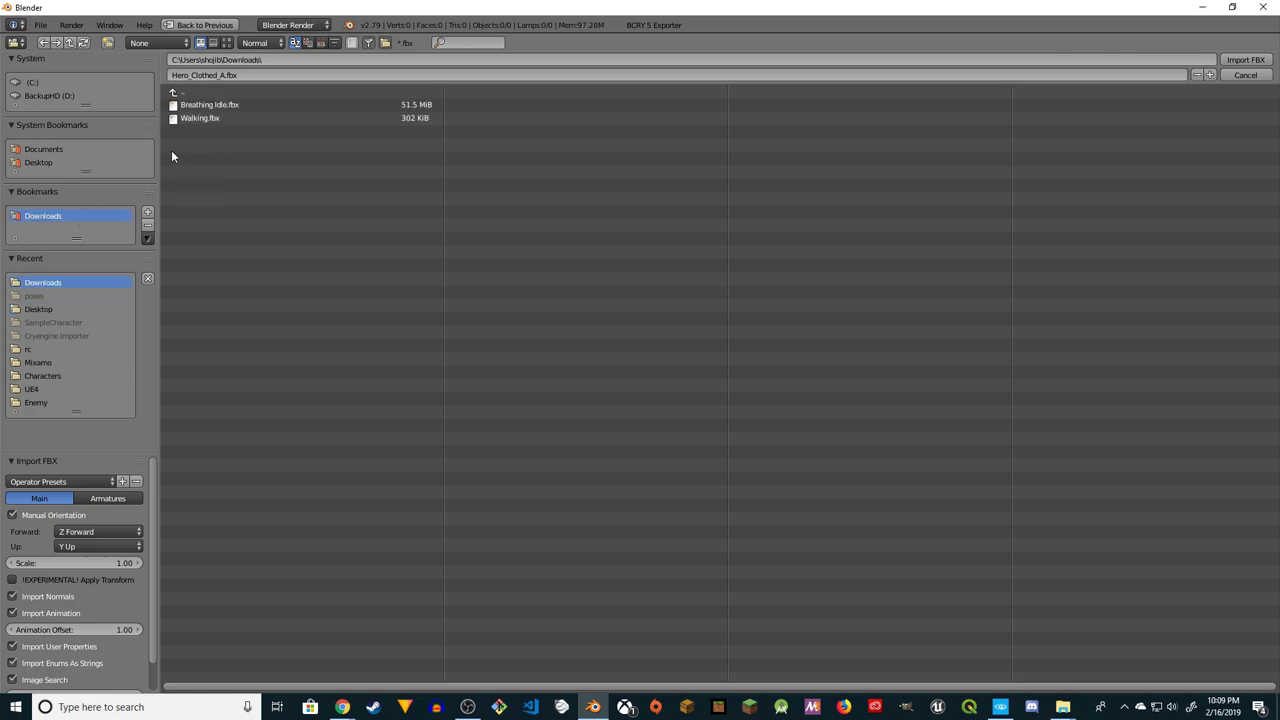
click(208, 106)
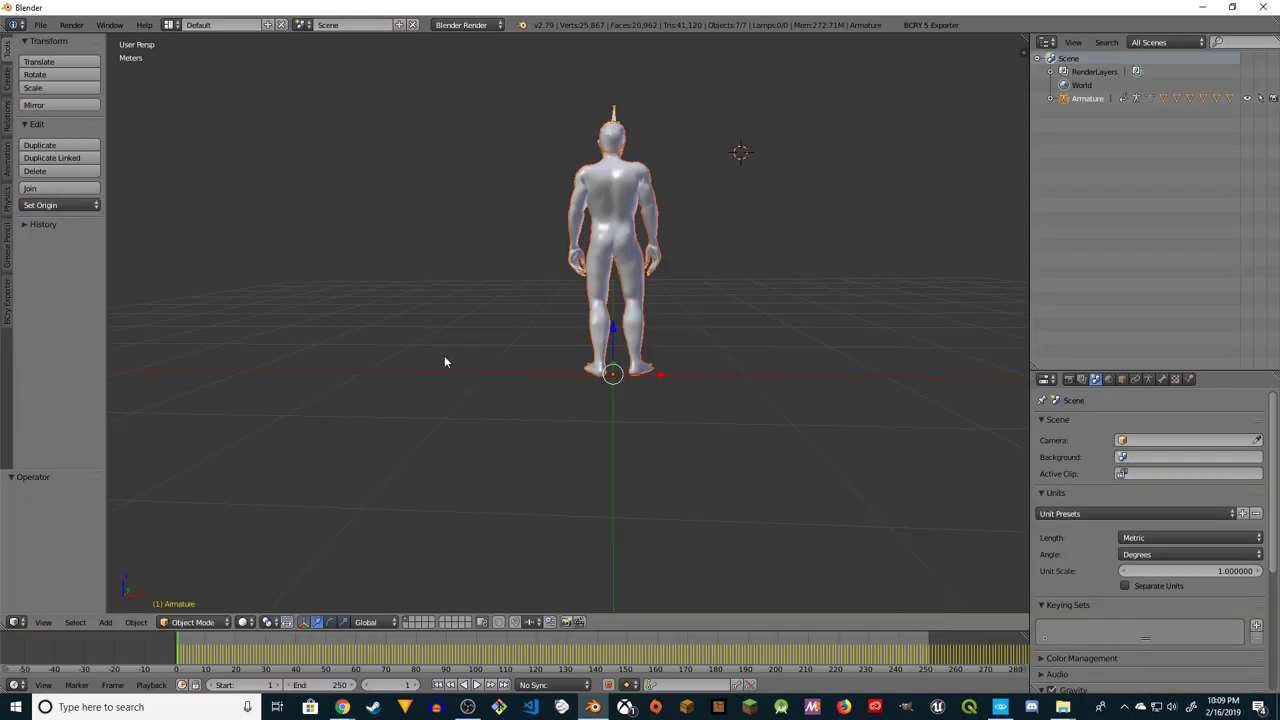
Rename the imported armature as Hero
middle_drag(548, 334, 739, 363)
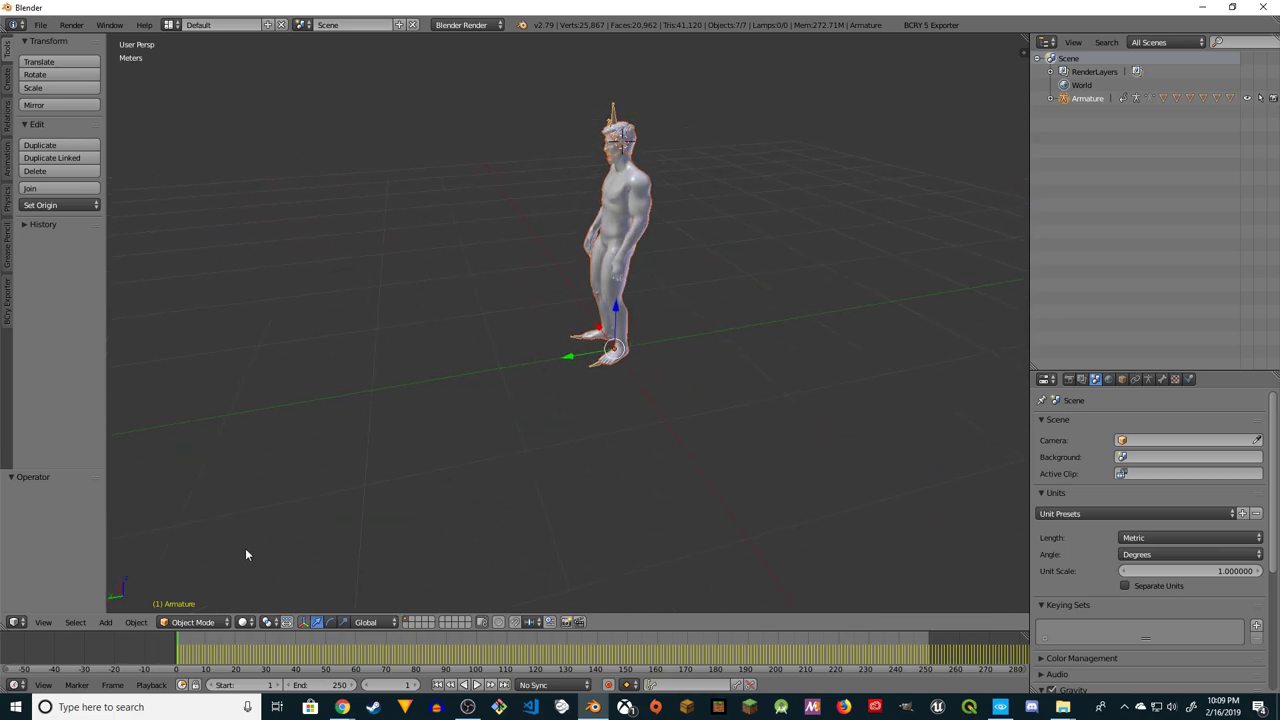
middle_drag(131, 583, 107, 597)
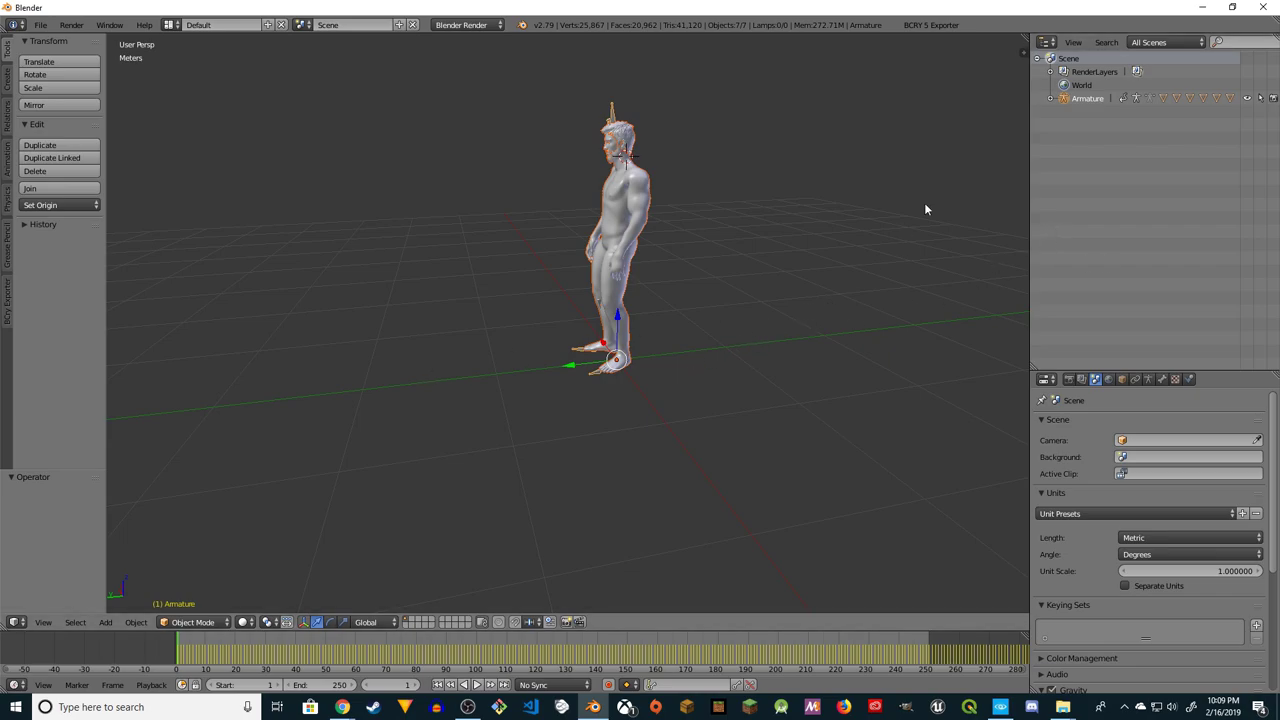
double_click(1088, 98)
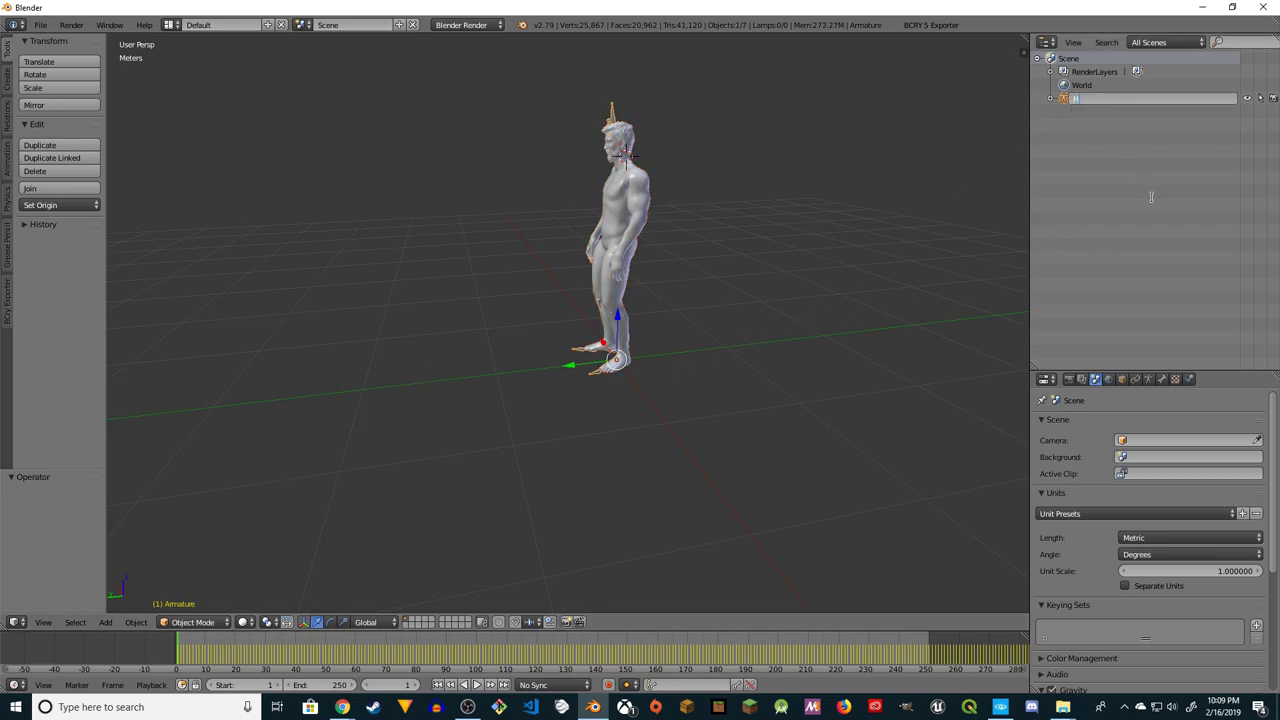
key(Return)
Play the imported idle animation, inspect the character from several angles, and stop playback
click(476, 685)
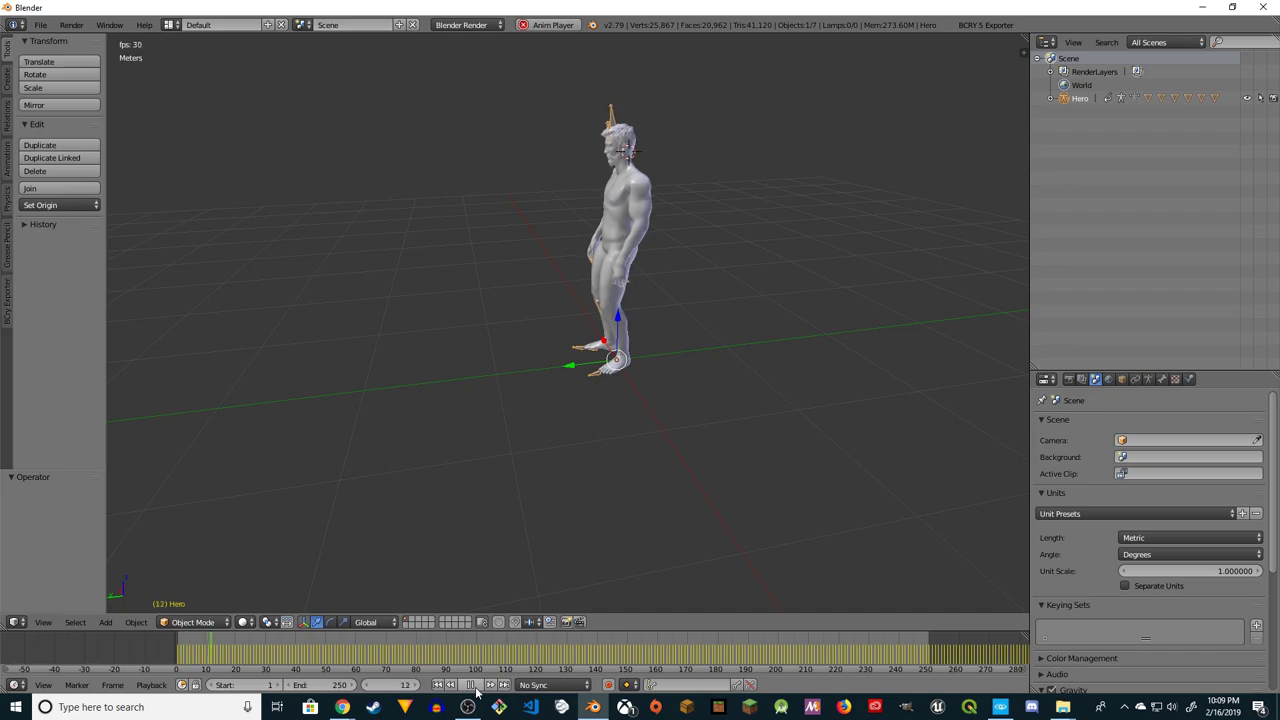
middle_drag(600, 446, 680, 434)
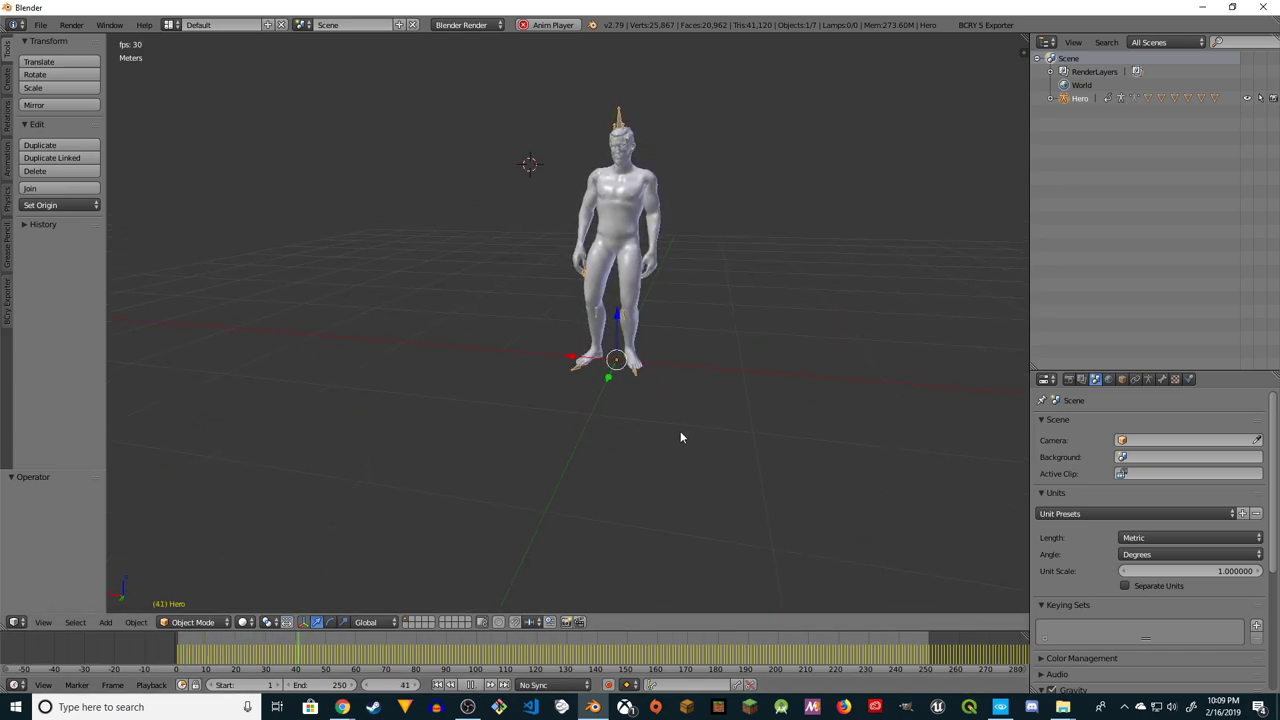
click(470, 685)
middle_drag(596, 428, 556, 392)
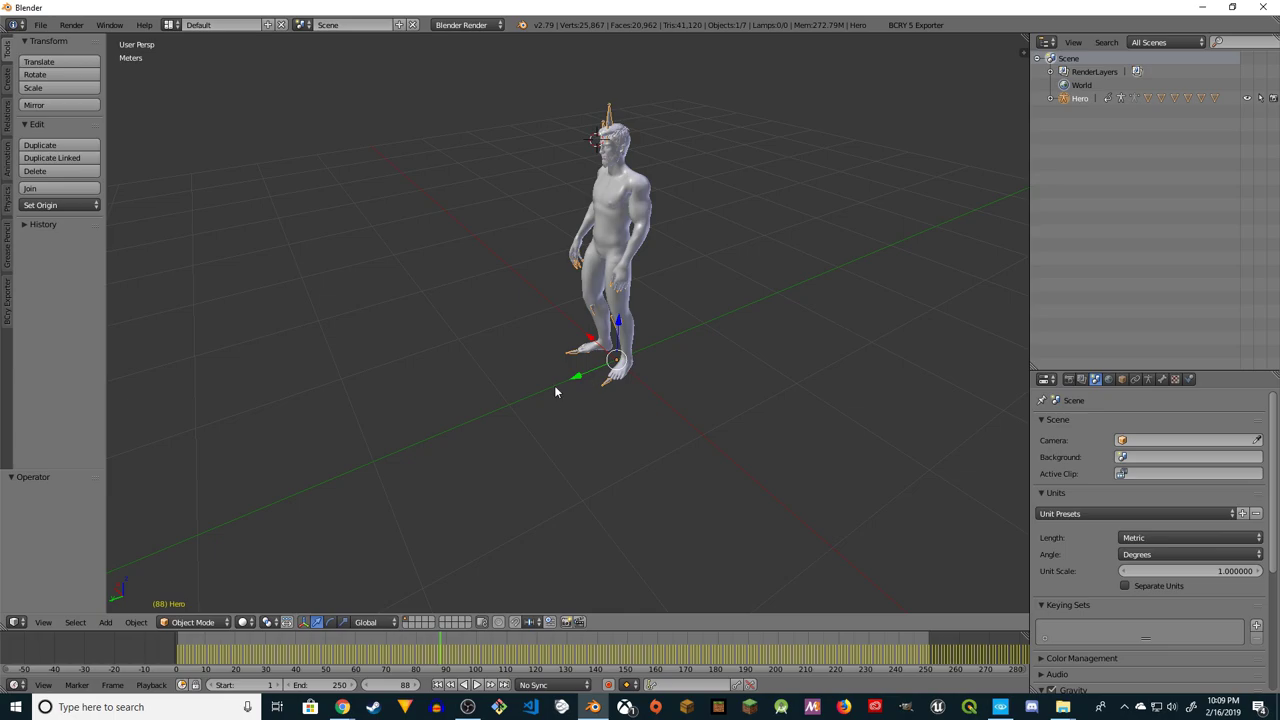
Split the 3D view in two and turn one half into a Dope Sheet in Action Editor mode
drag(8, 628, 575, 590)
click(14, 622)
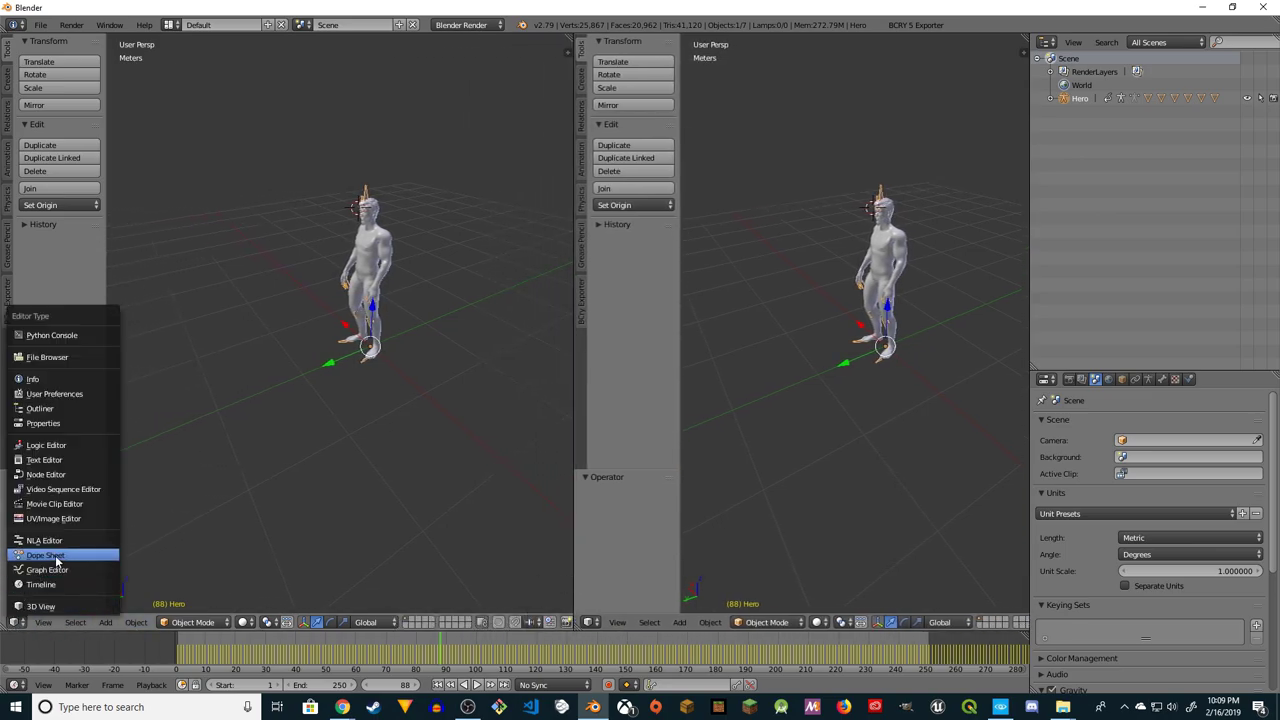
click(45, 555)
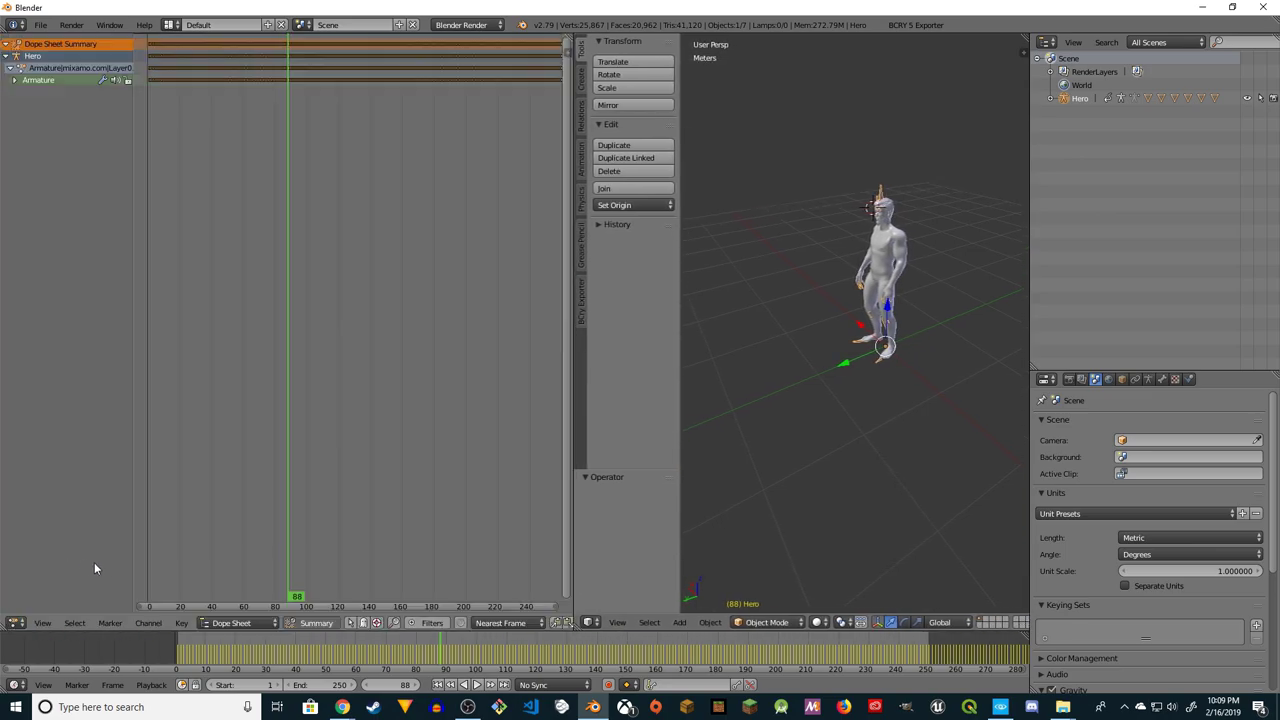
click(233, 625)
click(232, 591)
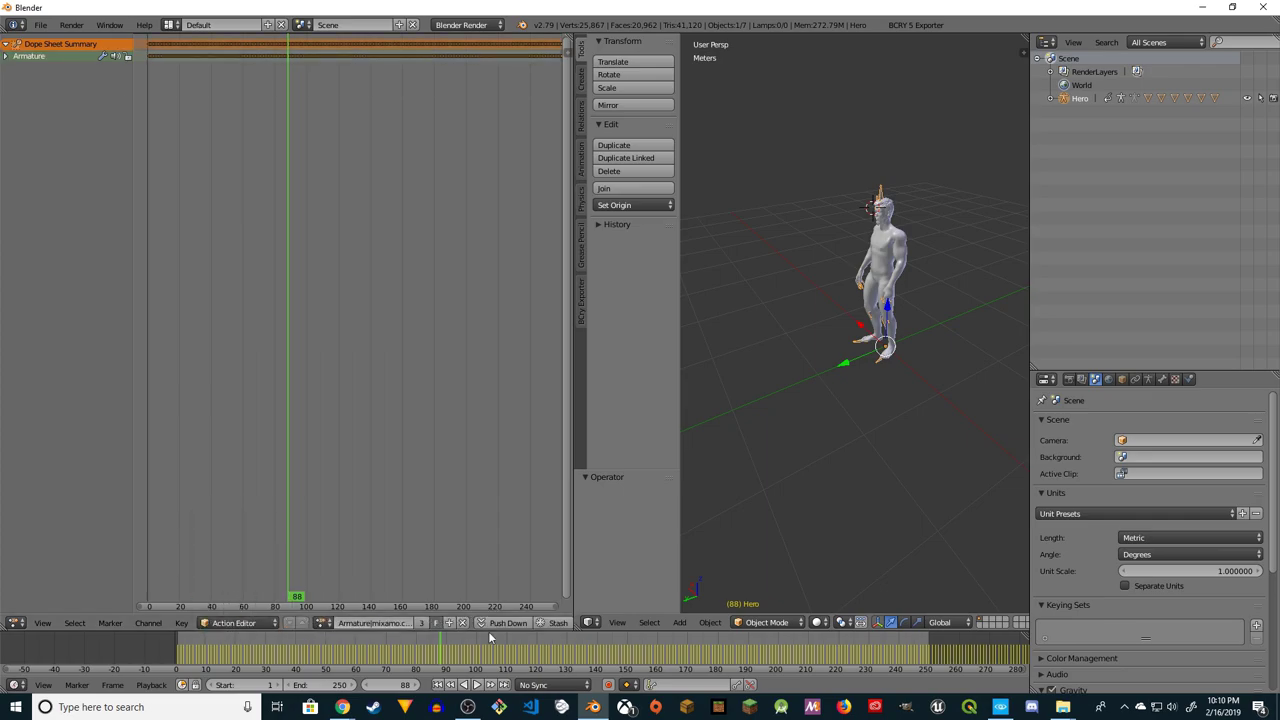
Rename the armature's active action as Idle and play it back
click(323, 623)
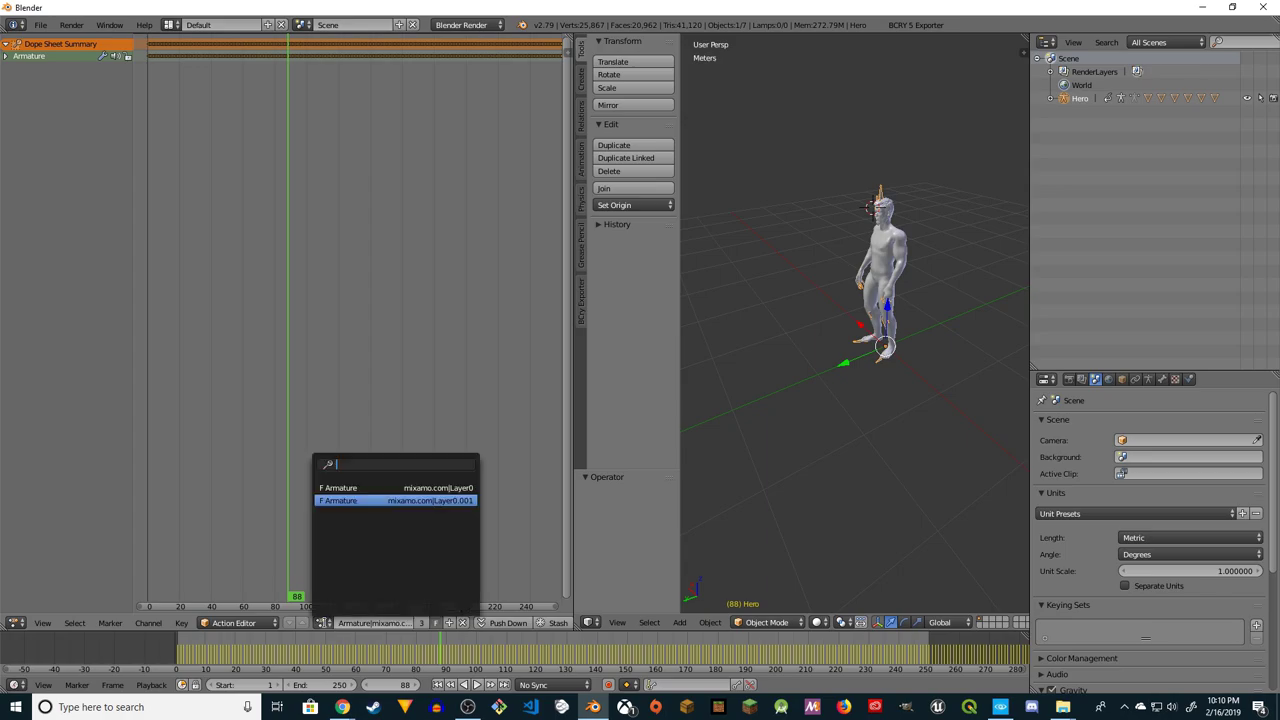
click(323, 624)
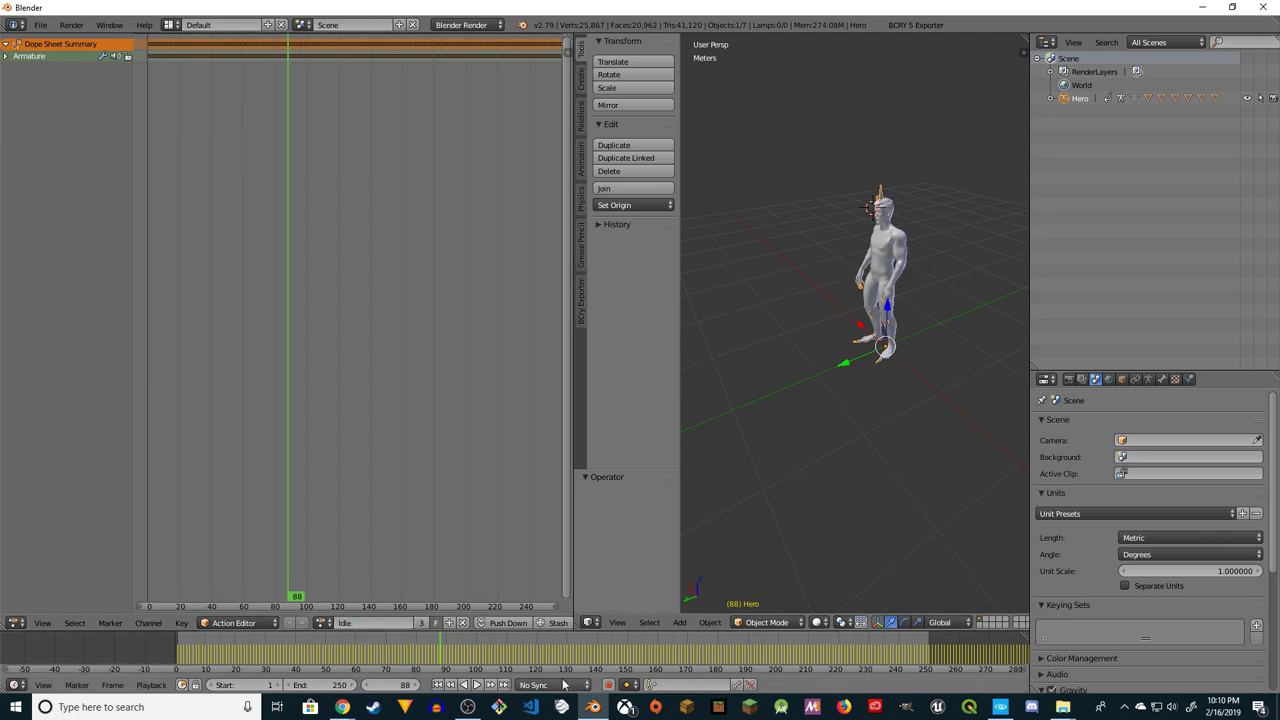
click(478, 685)
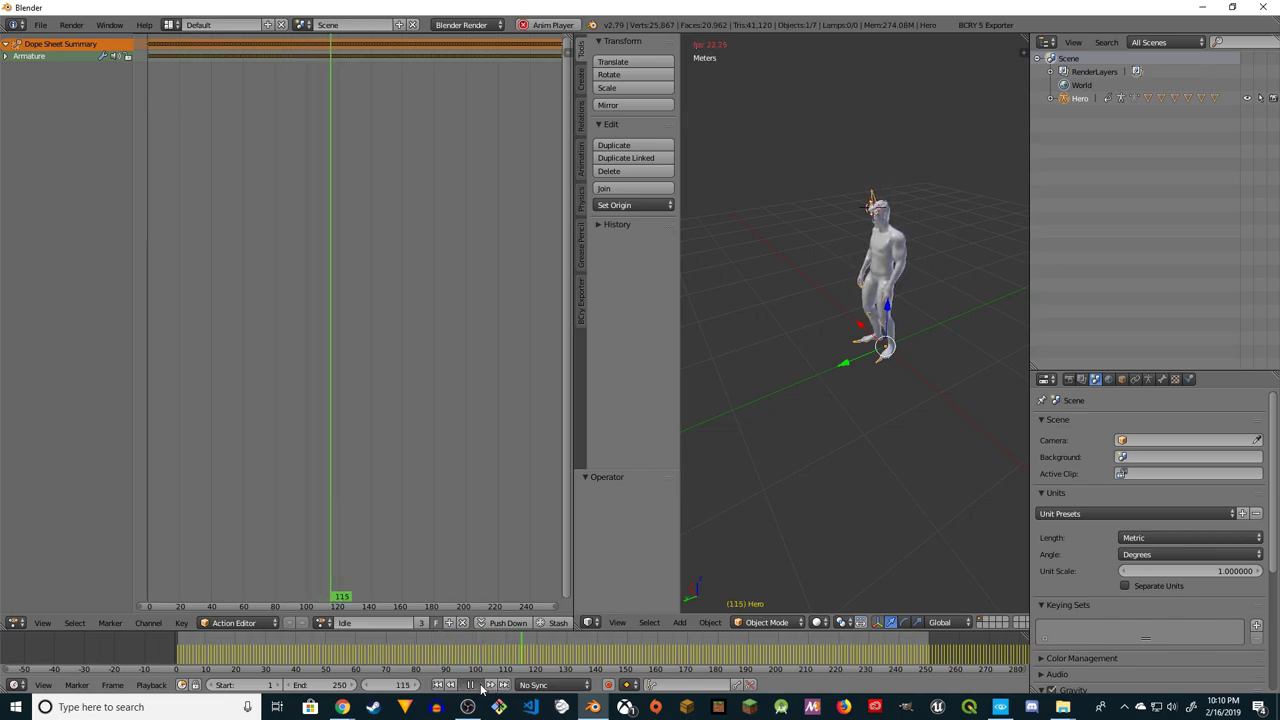
Rename the armature's remaining mixamo.com action as Pose and make Idle the active action again
click(323, 622)
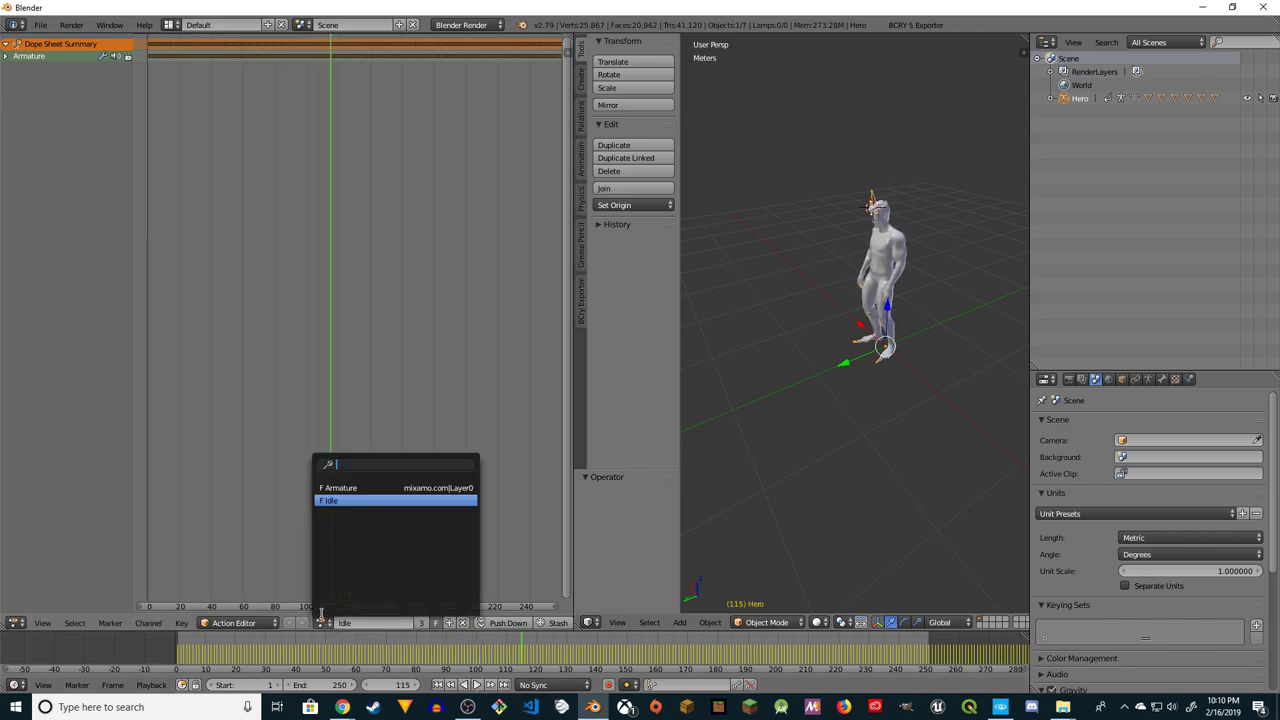
click(352, 488)
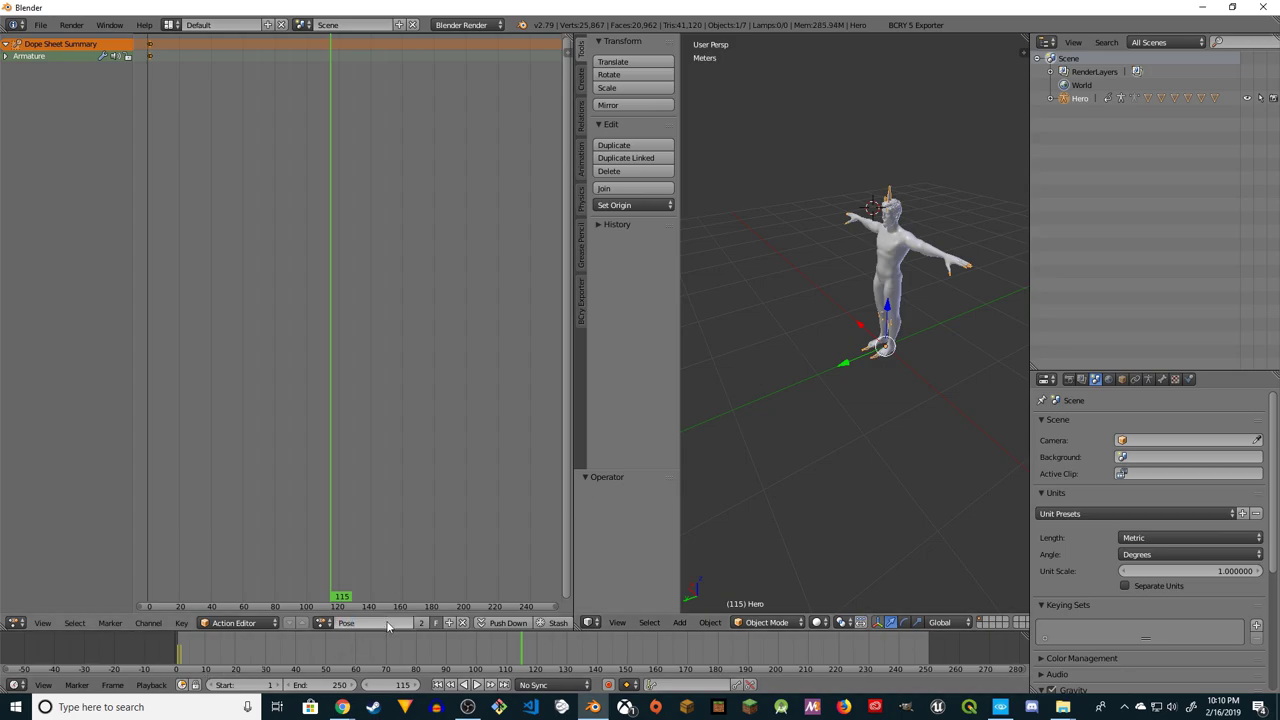
click(323, 622)
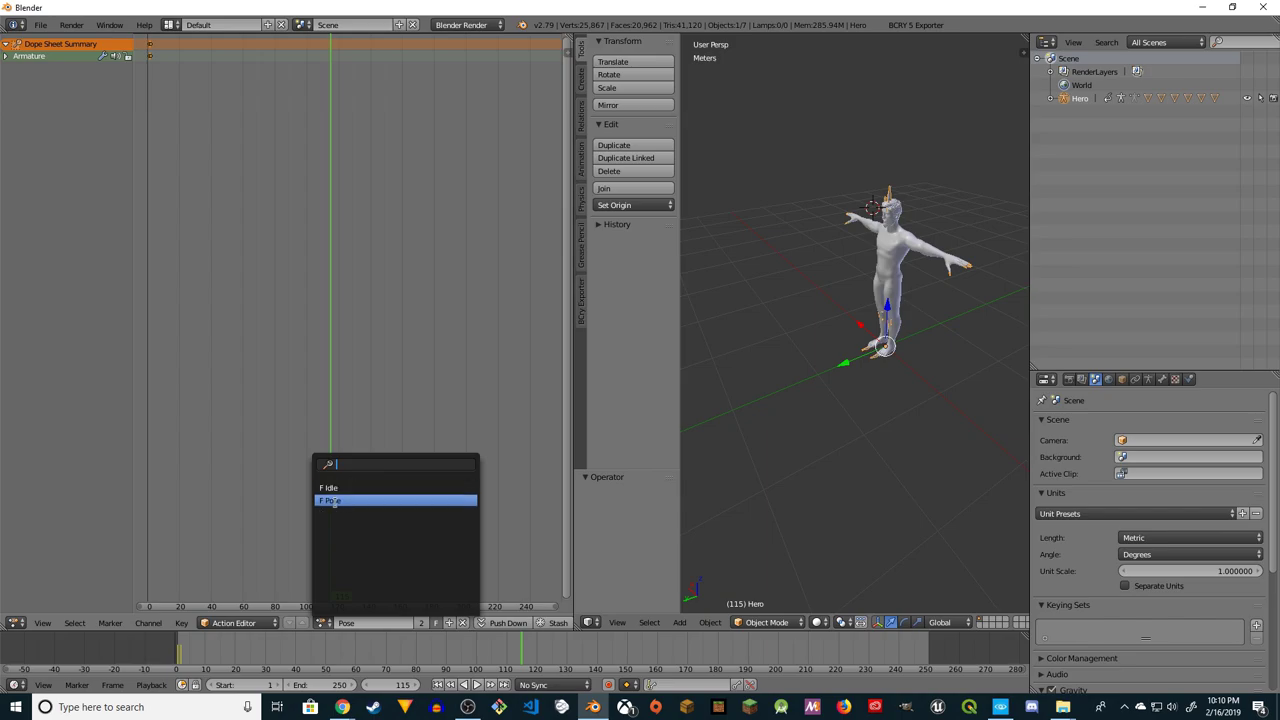
click(337, 488)
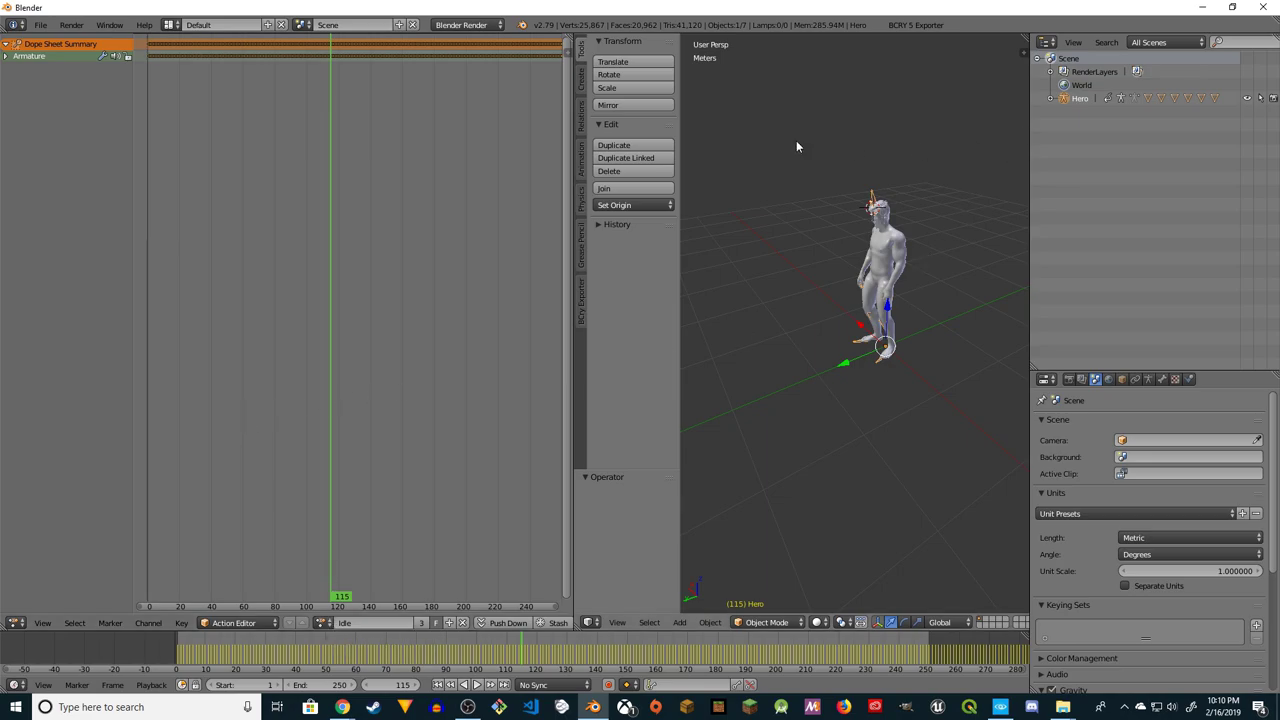
Import Walking.fbx from the Downloads folder as an FBX file
click(40, 24)
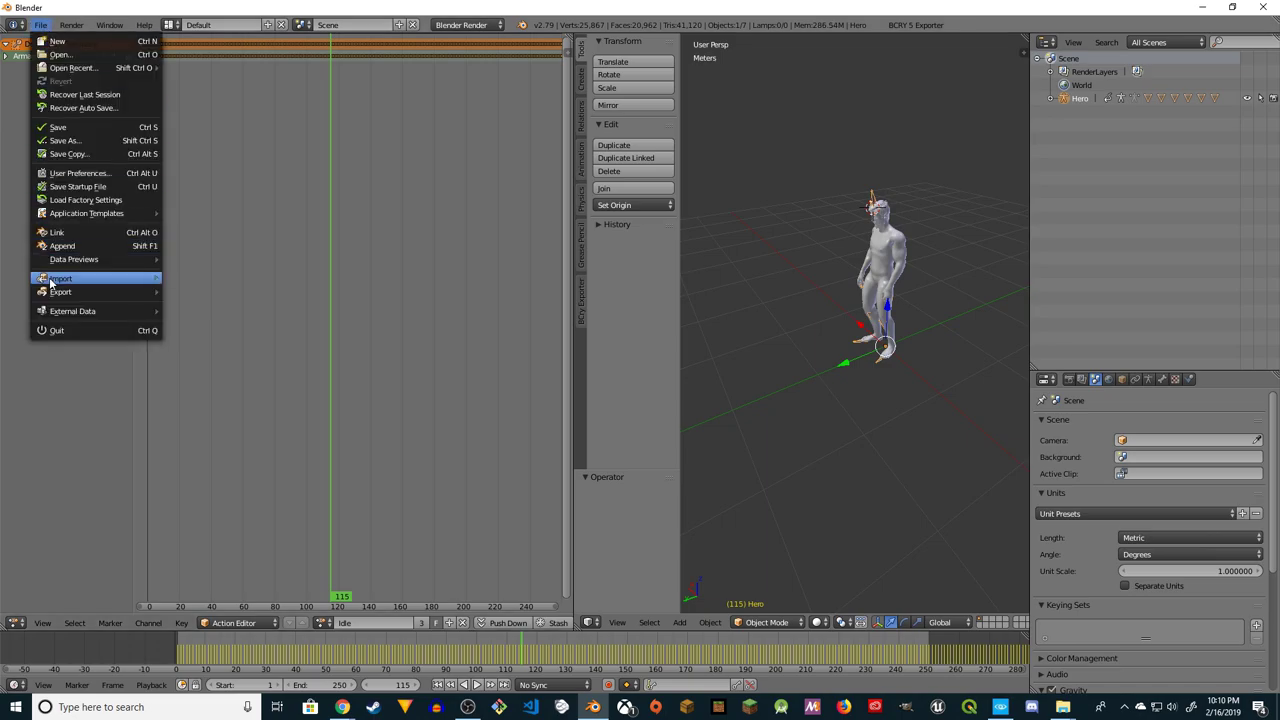
mouse_move(50, 284)
click(204, 320)
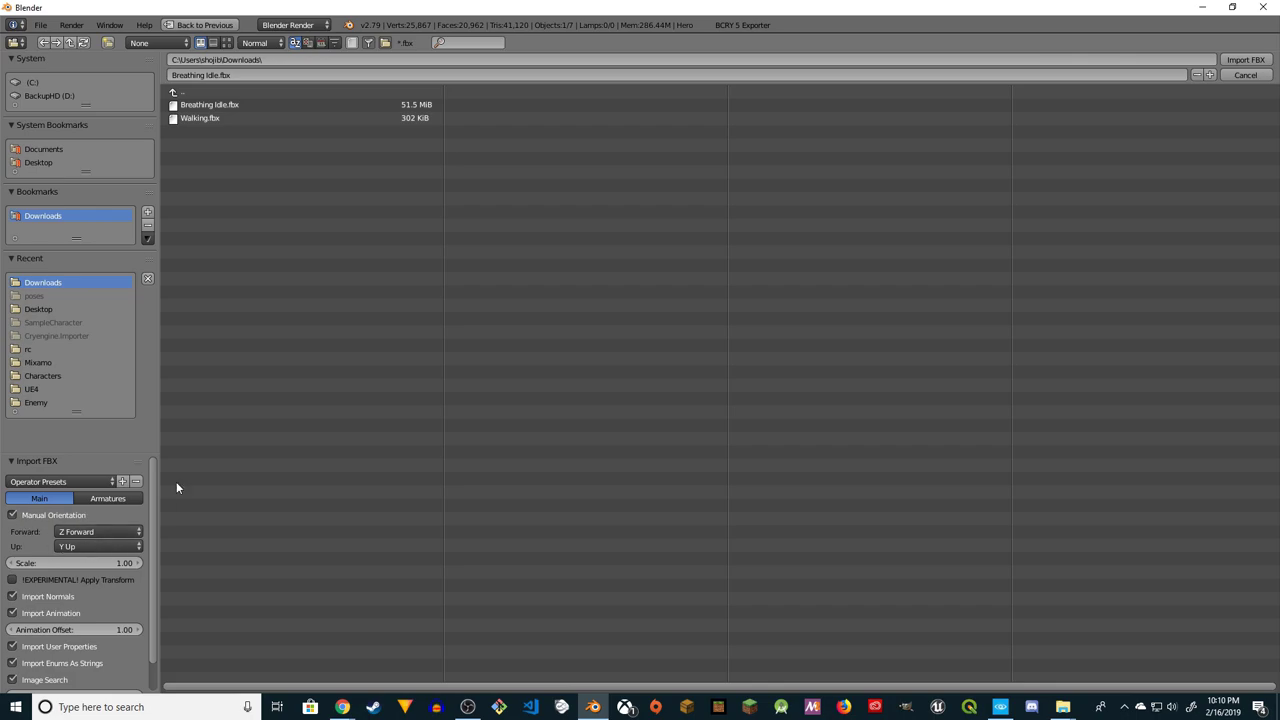
click(200, 118)
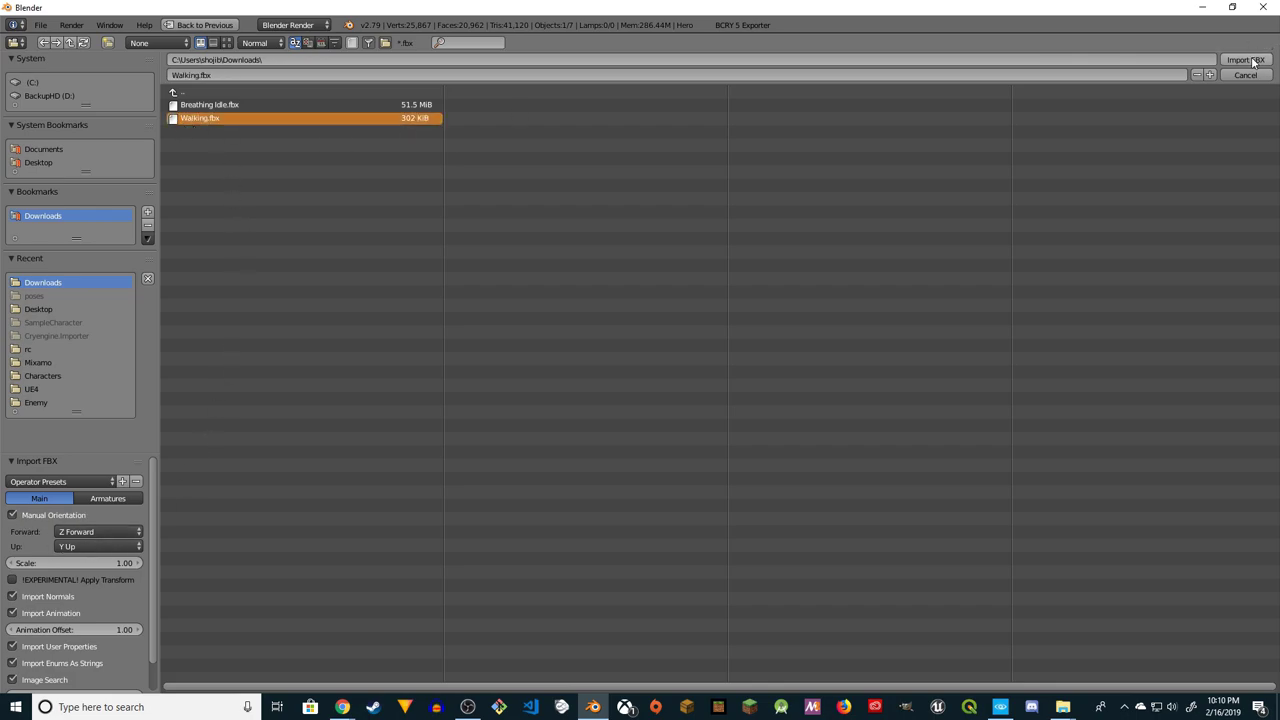
click(1234, 62)
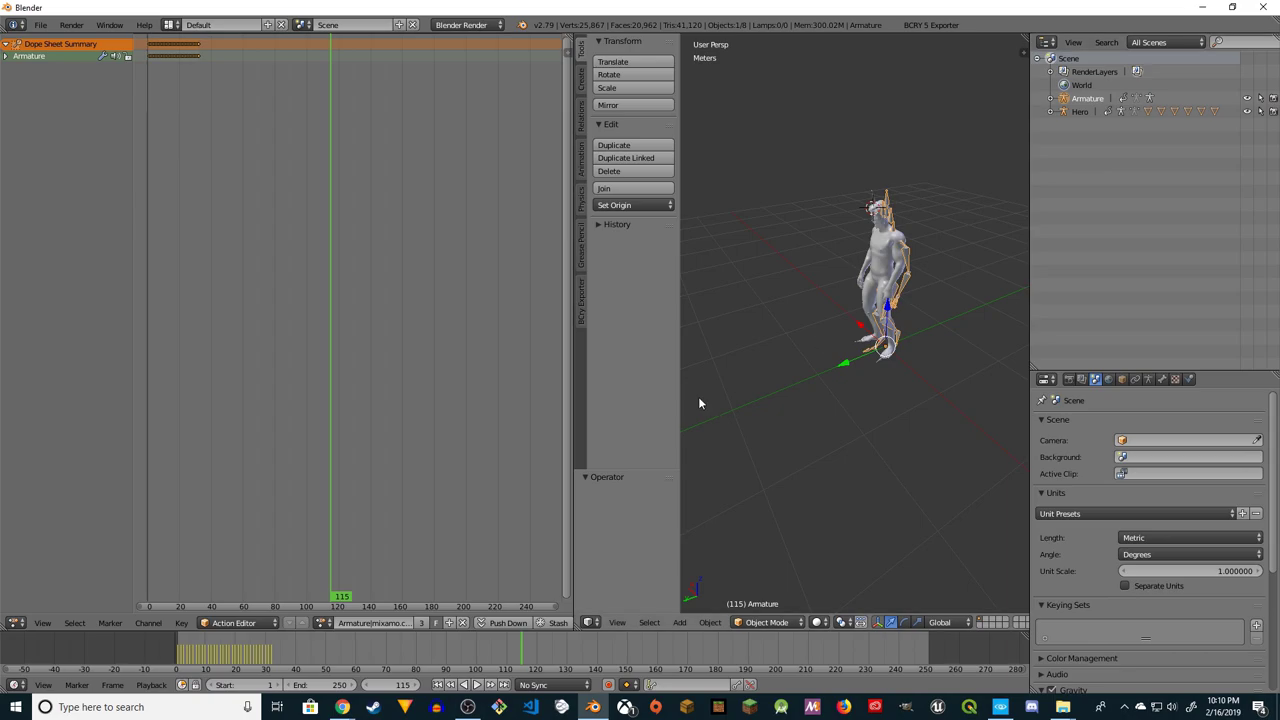
Assign the newly imported mixamo.com action to Hero and play it from frame 0, stopping after a short preview
click(1080, 112)
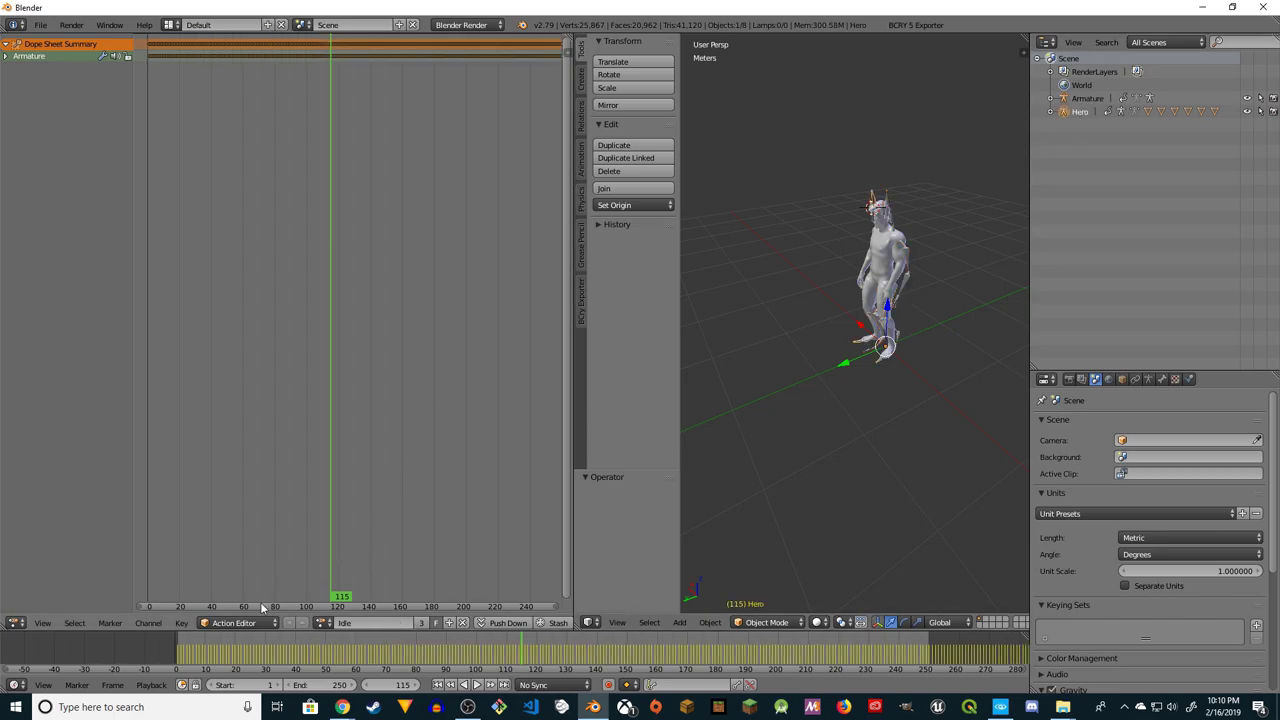
click(324, 622)
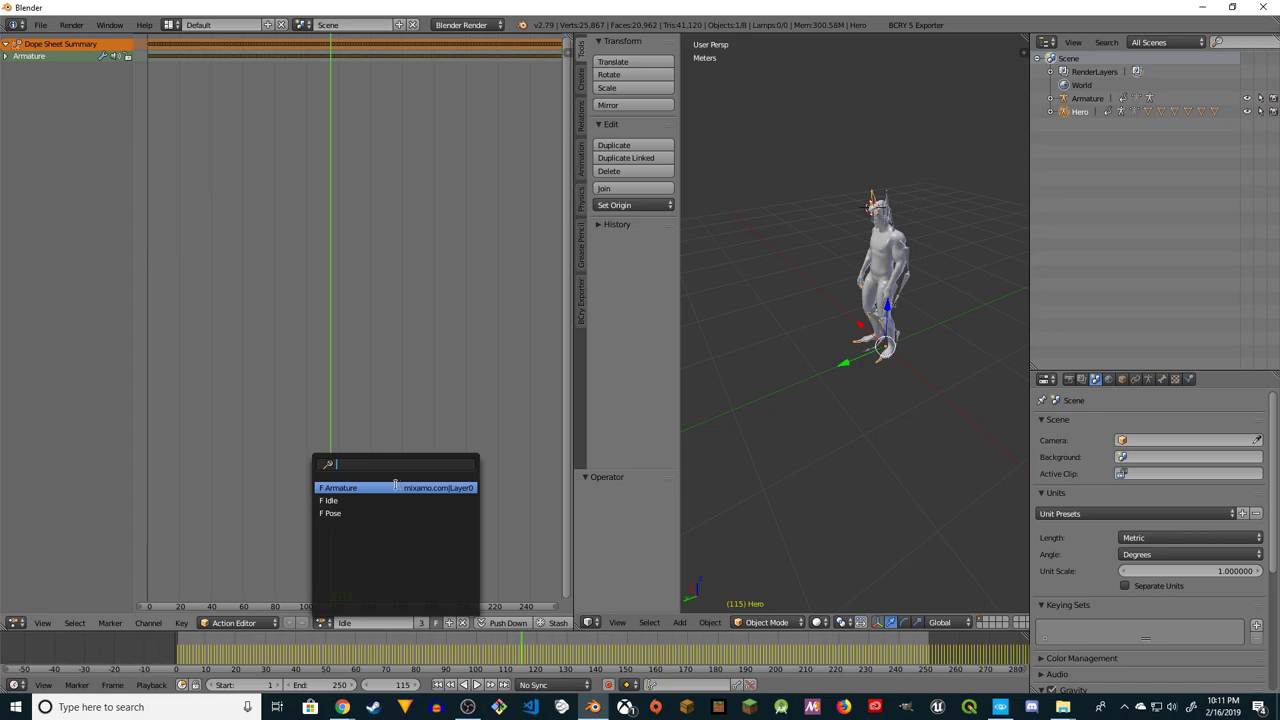
click(362, 487)
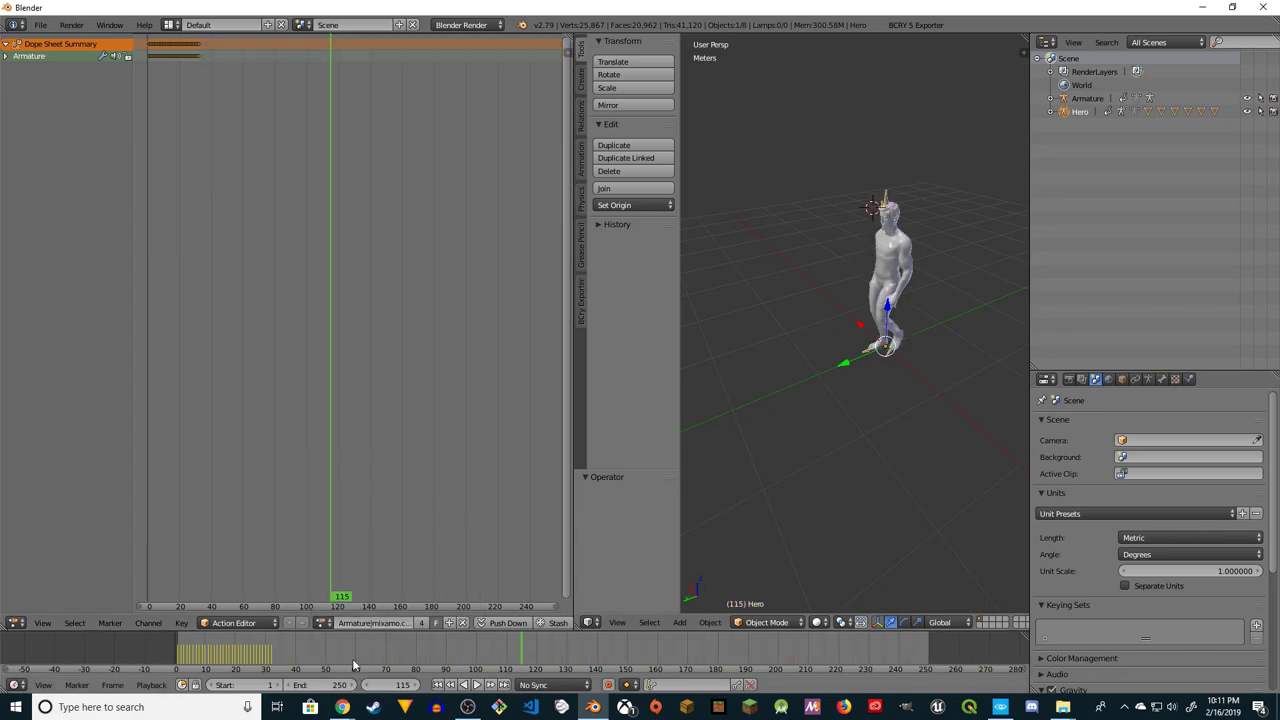
drag(527, 651, 178, 657)
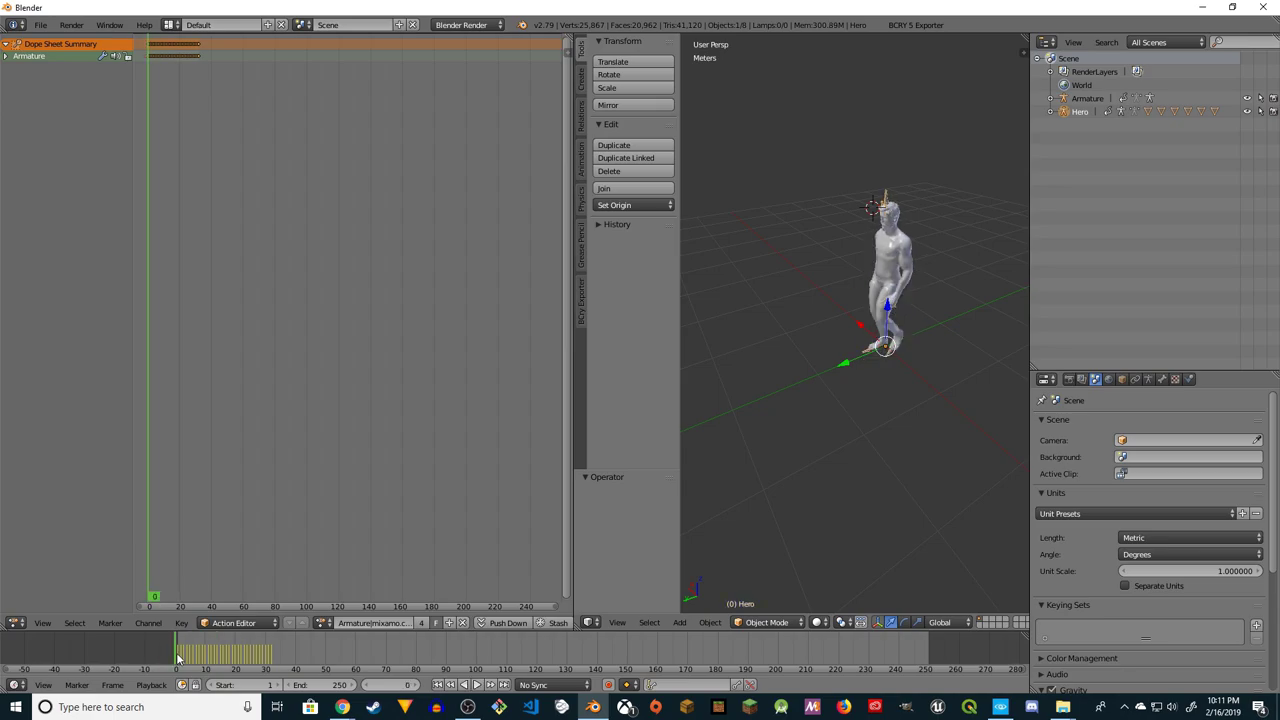
click(477, 686)
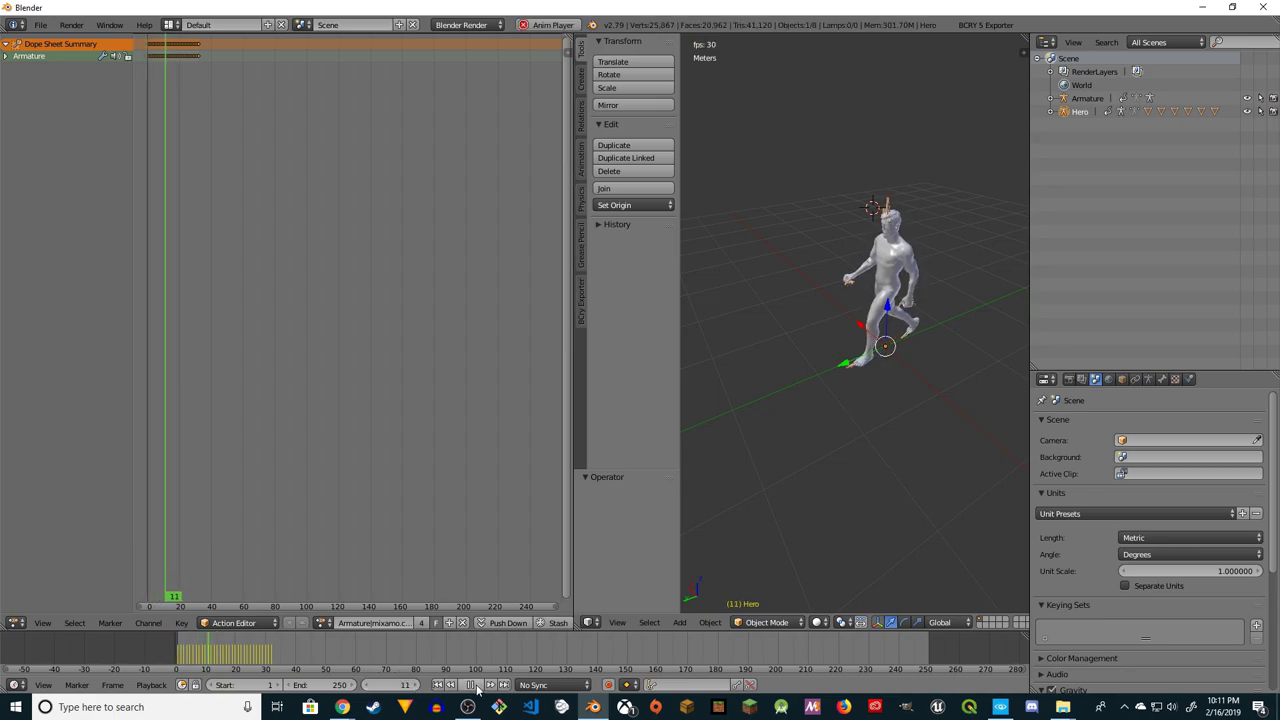
click(472, 685)
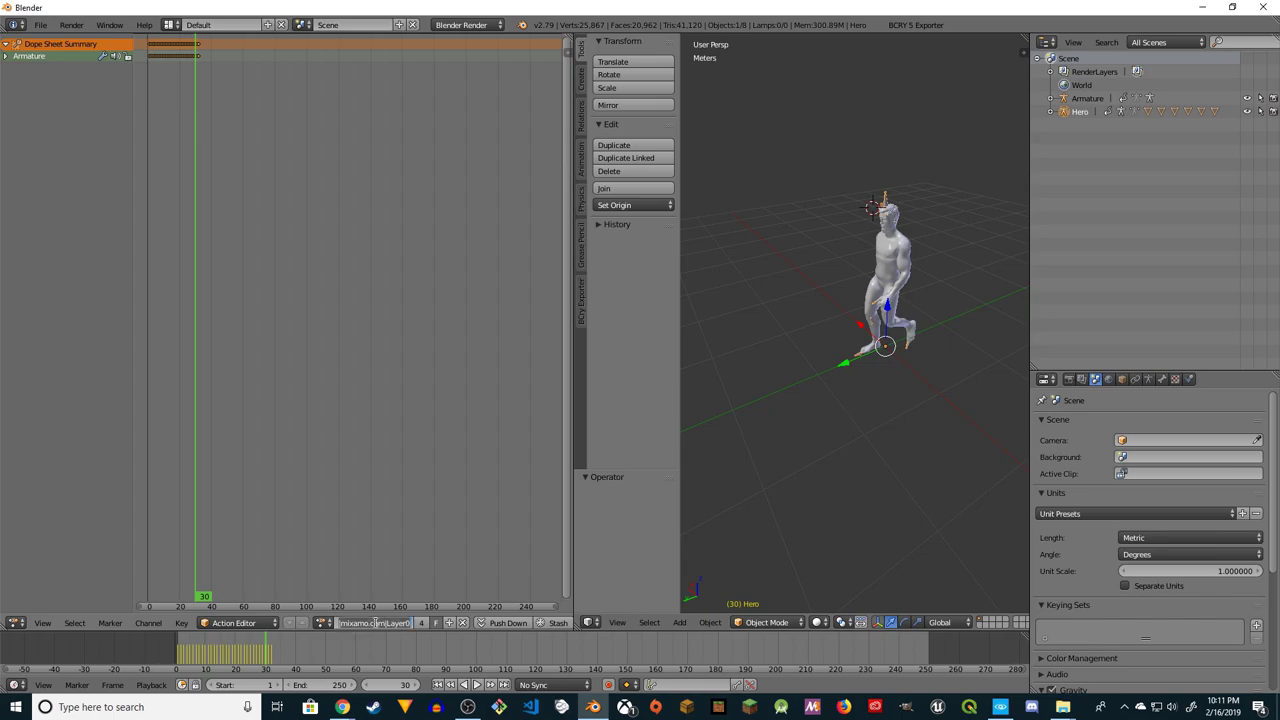
Rename Hero's active action as Walking and check the list of available actions
text(Walking)
click(322, 623)
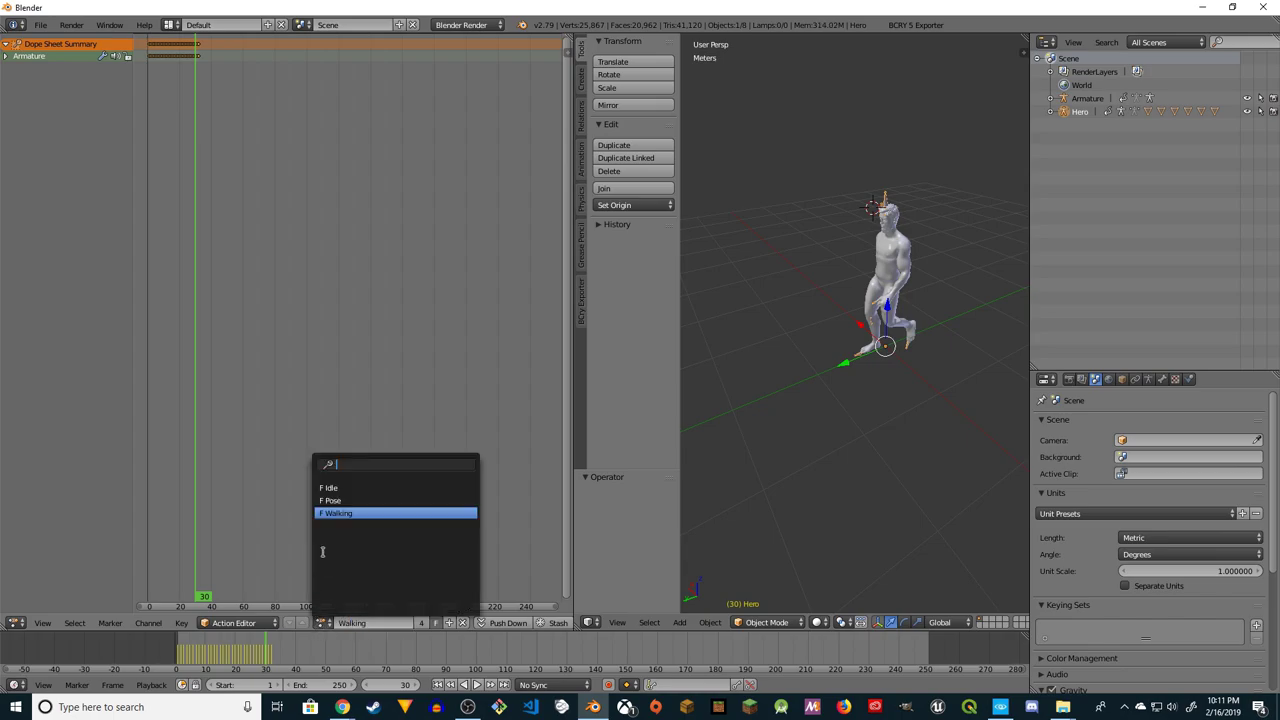
click(322, 624)
Delete the extra Armature with its hierarchy, then select Hero together with all its objects
click(1087, 99)
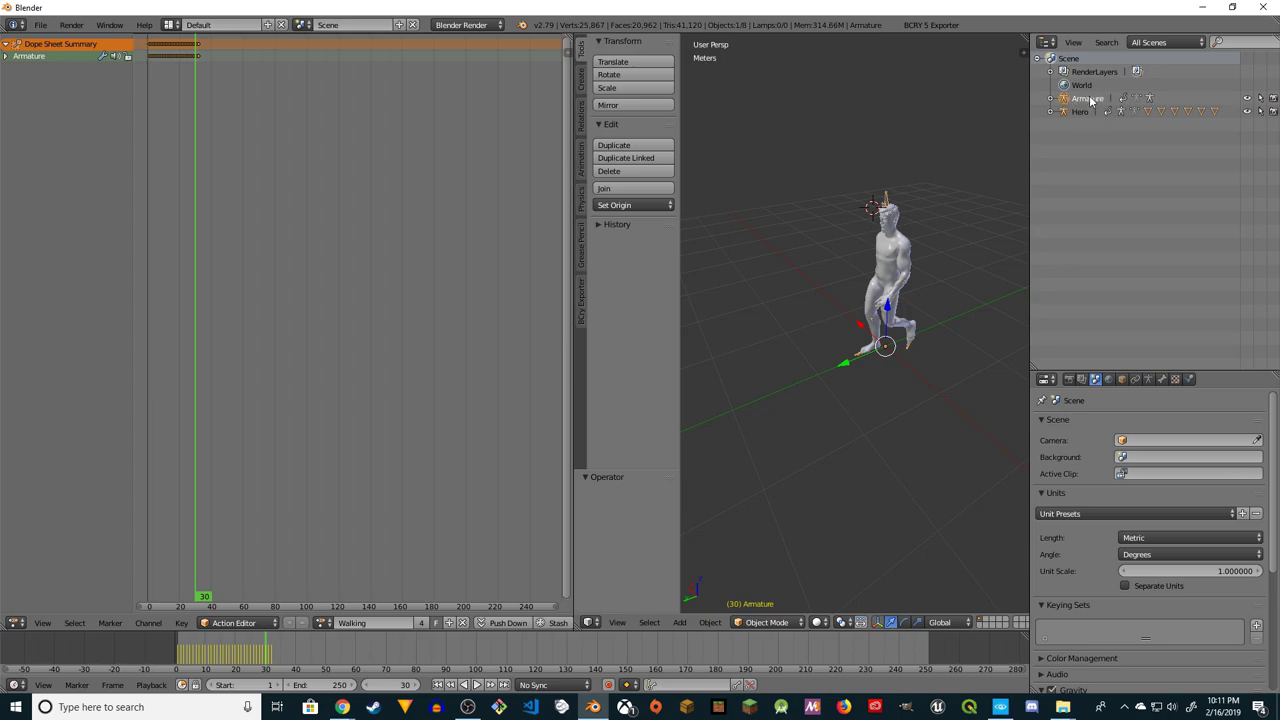
right_click(1091, 99)
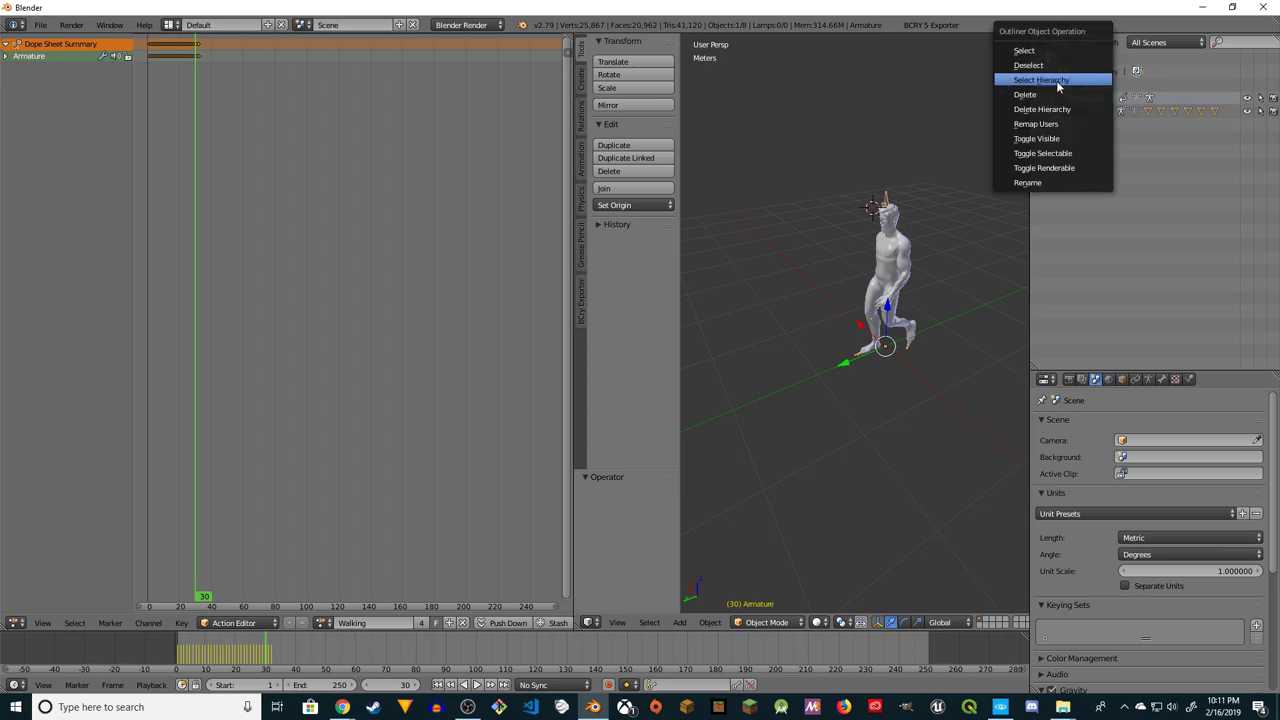
click(1073, 109)
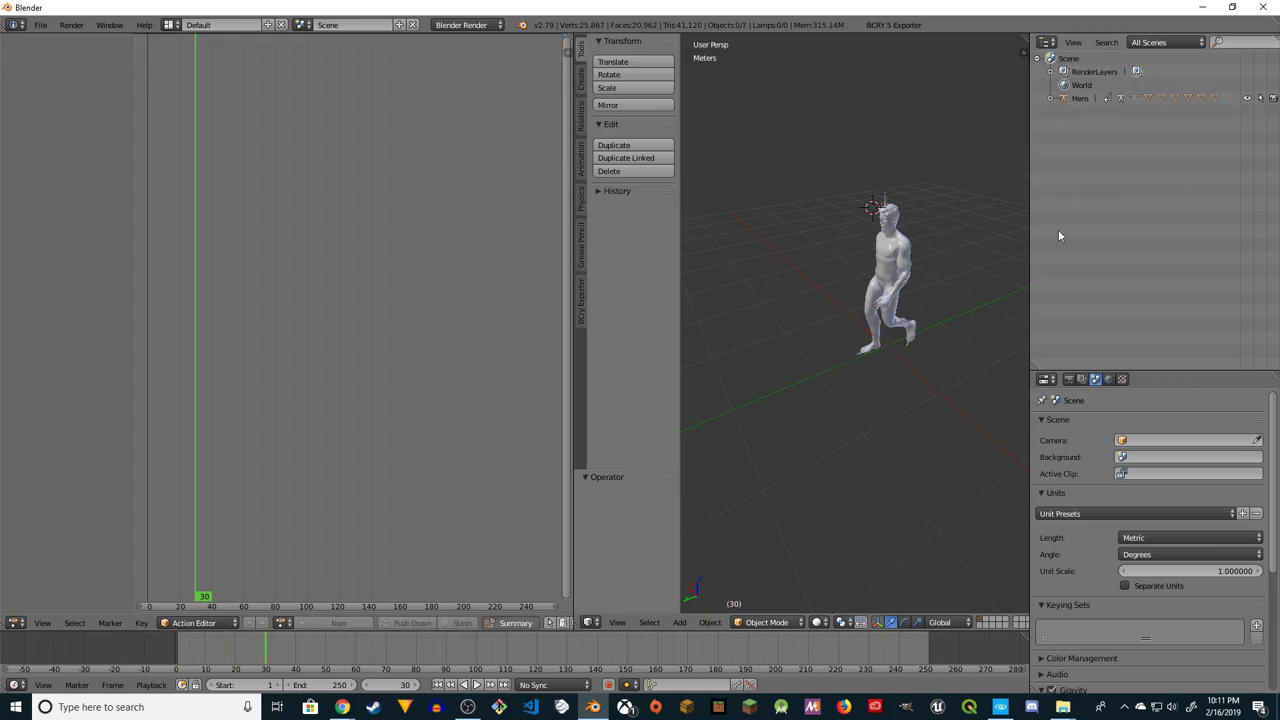
click(1076, 99)
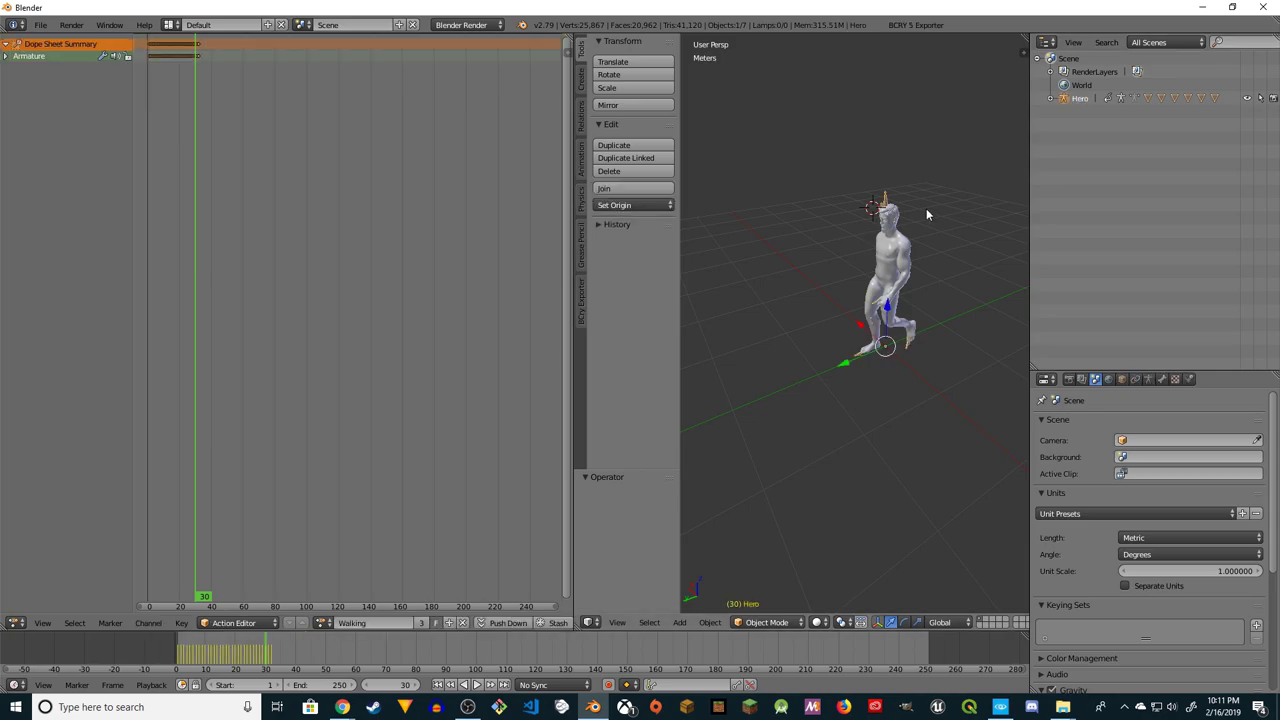
key(a)
key(a)
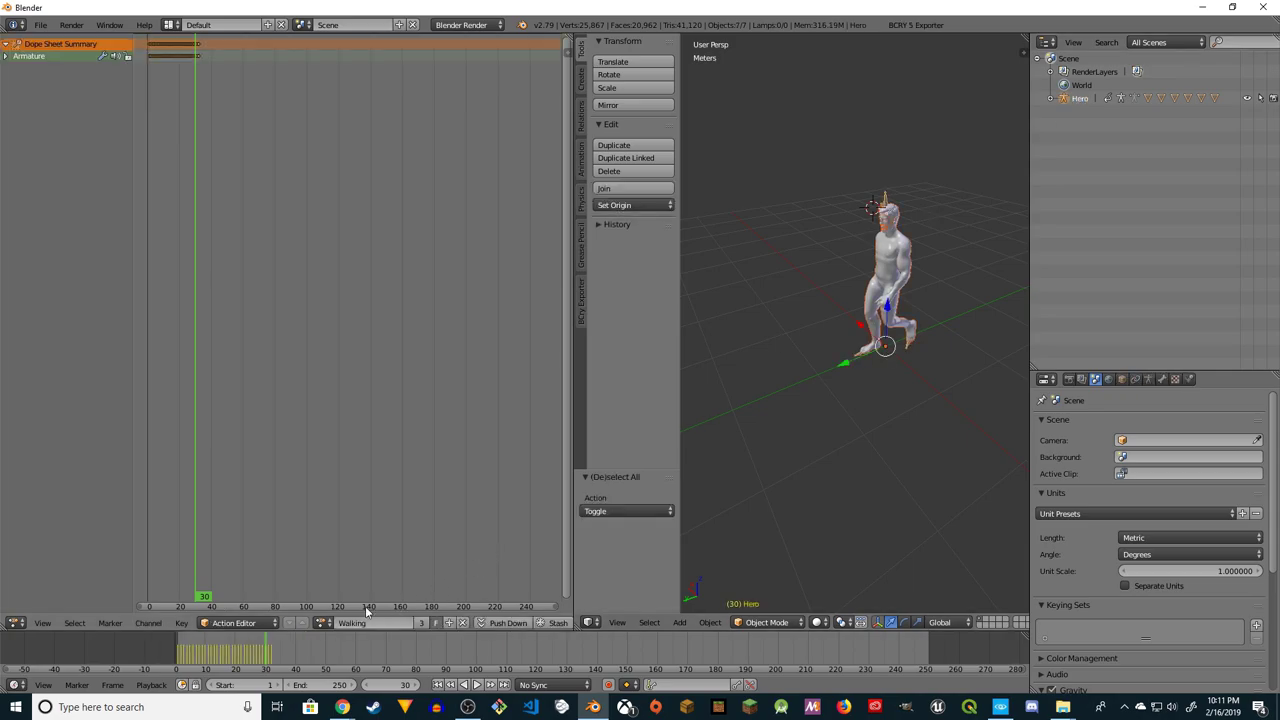
Switch Hero through the Idle and Walking actions and leave Pose as the active action
click(322, 622)
key(Up)
key(Up)
key(Return)
click(320, 623)
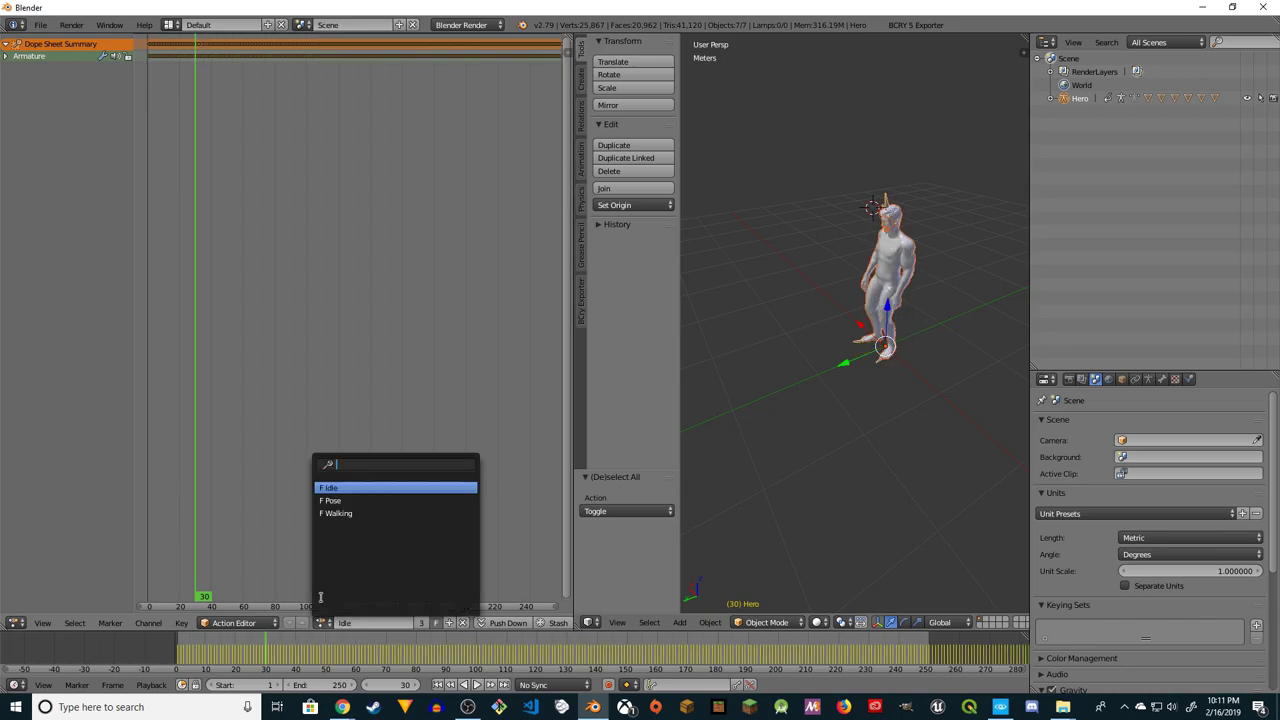
click(340, 513)
click(320, 623)
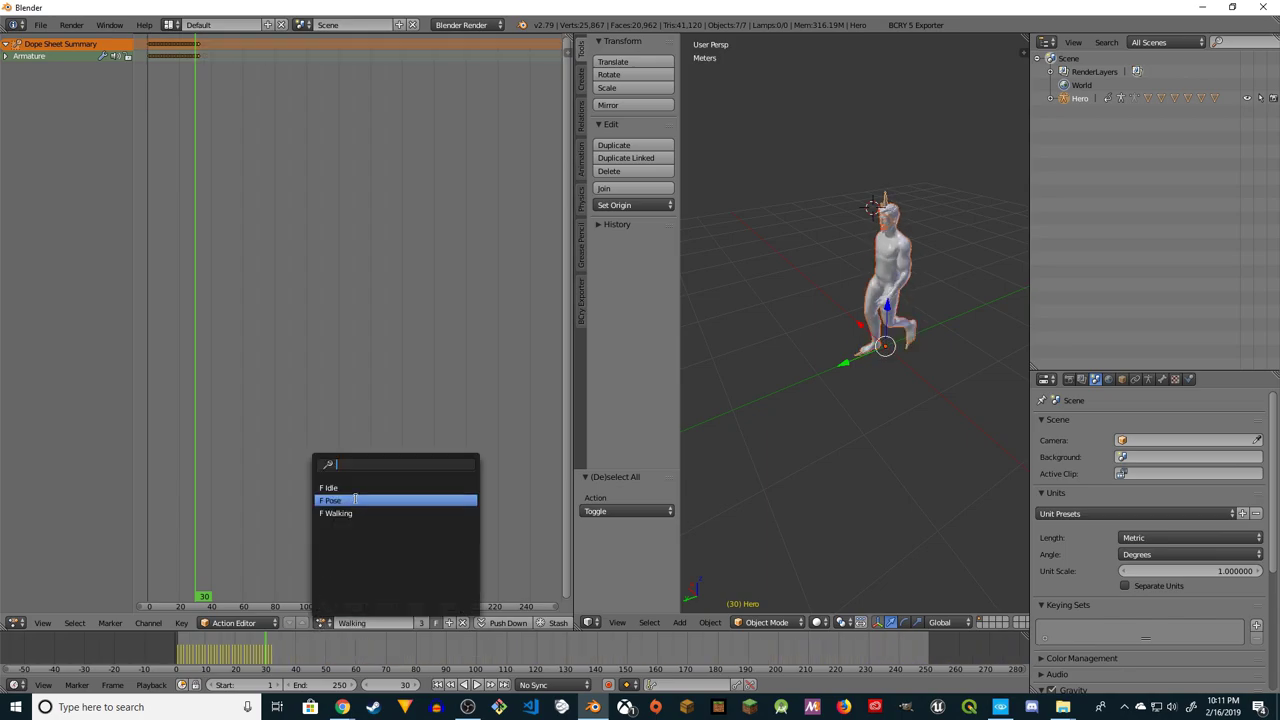
click(356, 500)
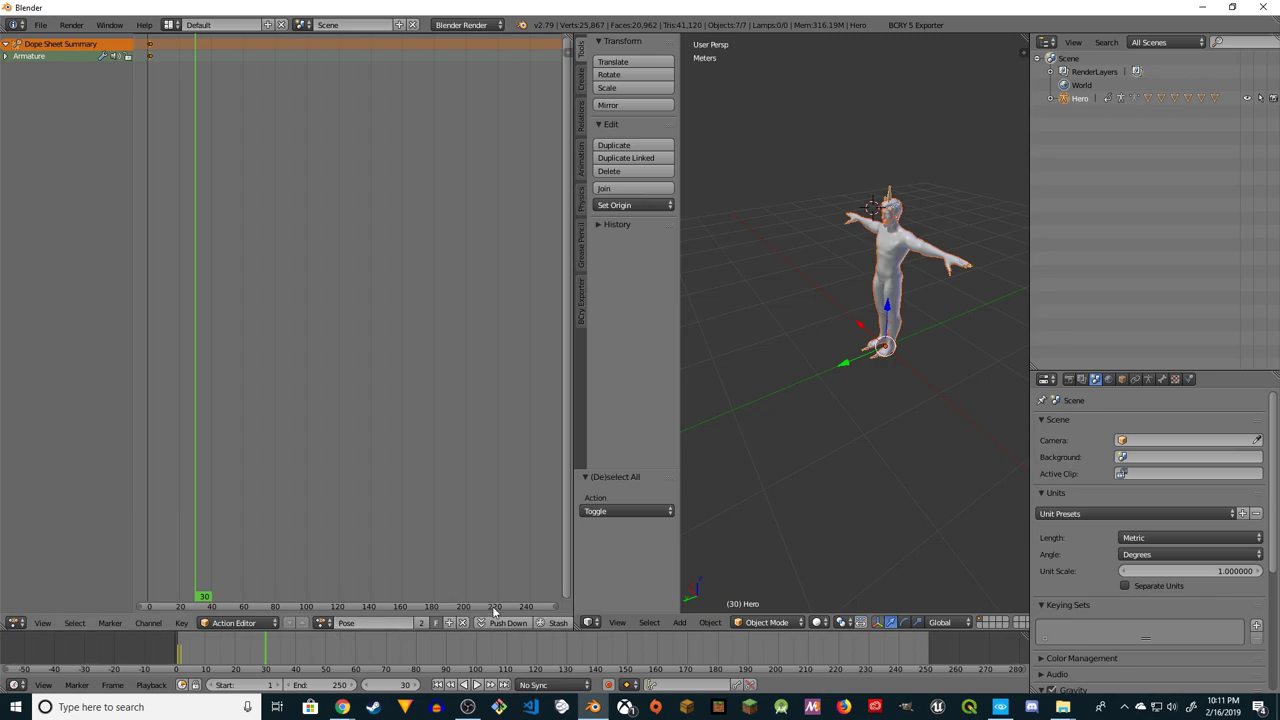
click(41, 25)
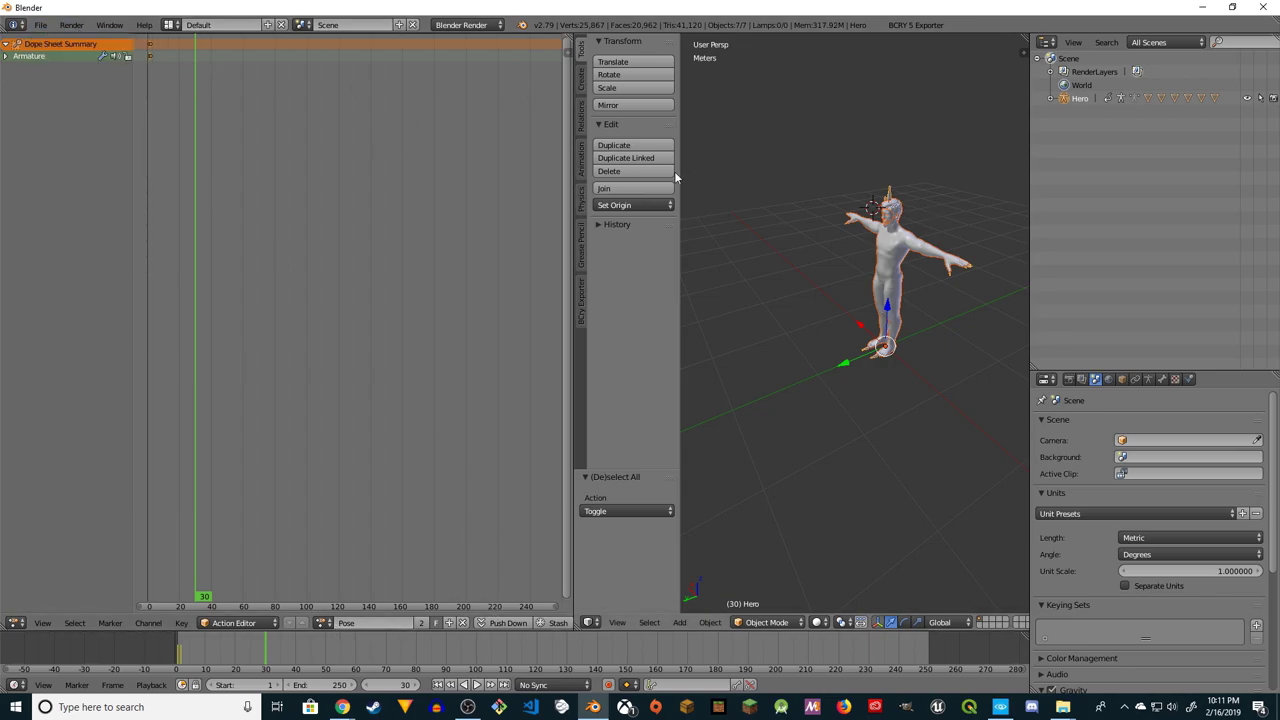
key(a)
key(a)
key(a)
key(a)
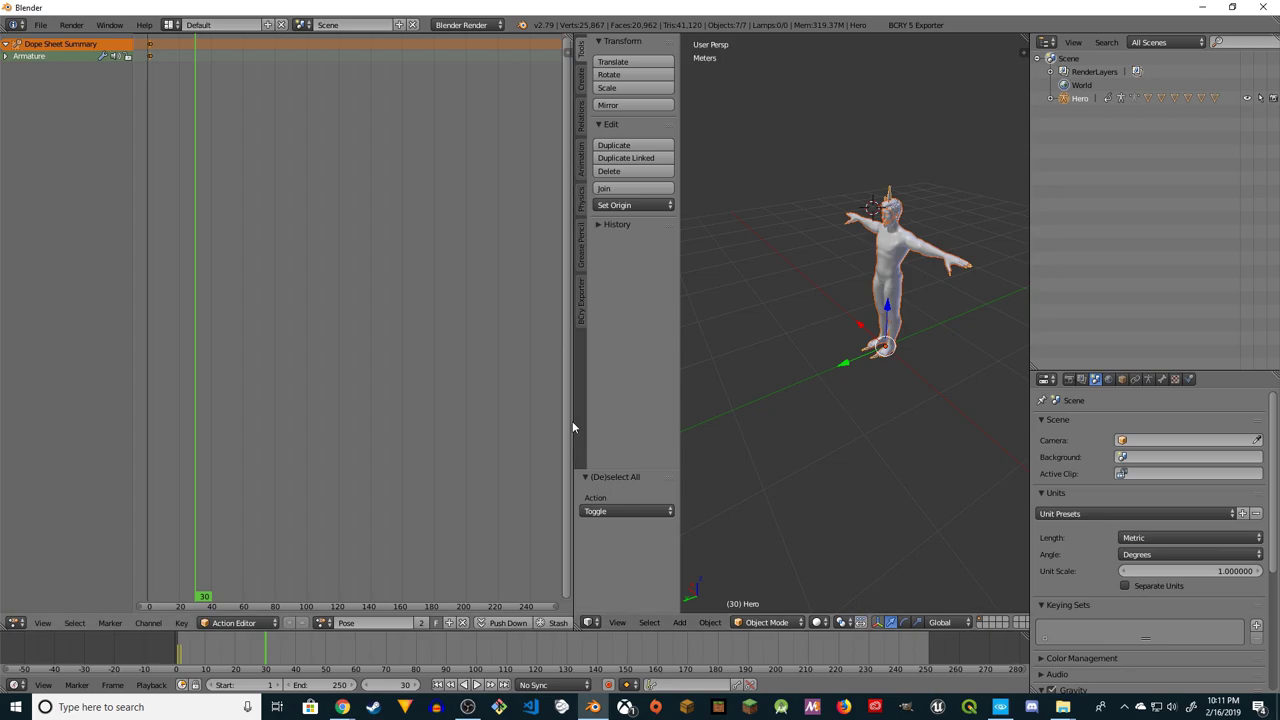
Widen the 3D view and show the transform properties of Hero, undoing any accidental rotation change
drag(573, 427, 424, 427)
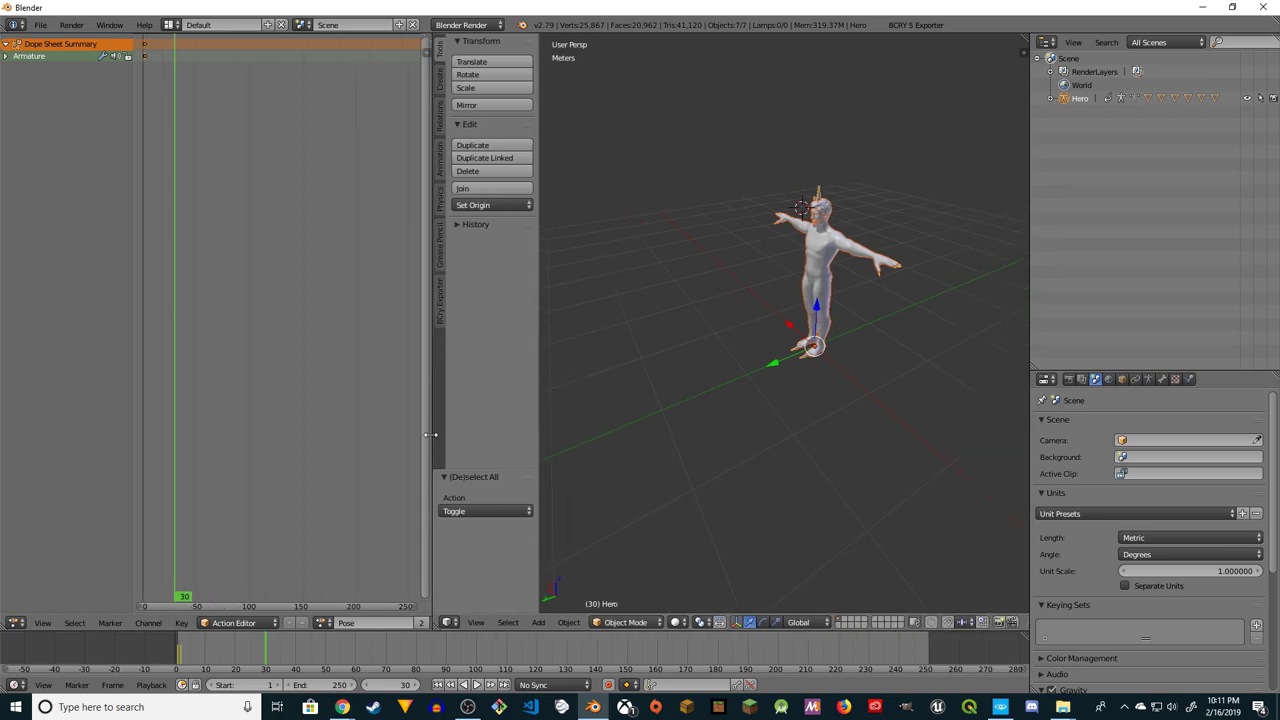
click(560, 622)
mouse_move(596, 521)
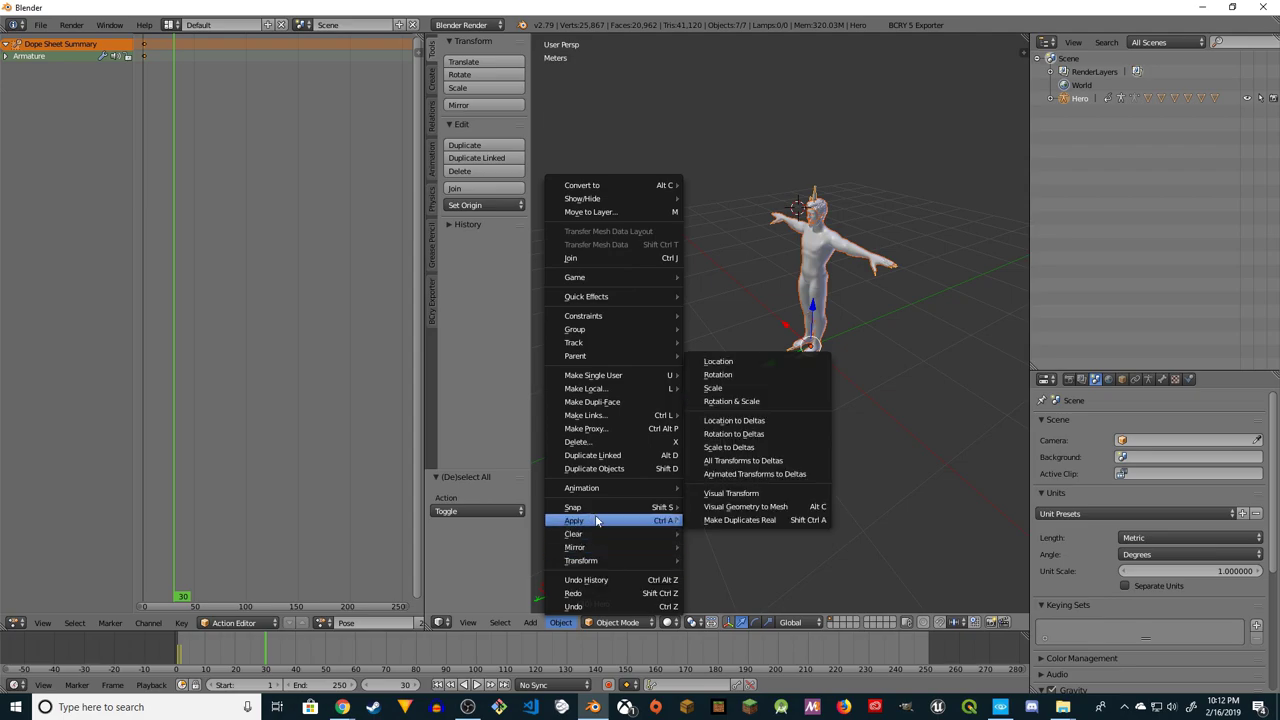
click(1022, 55)
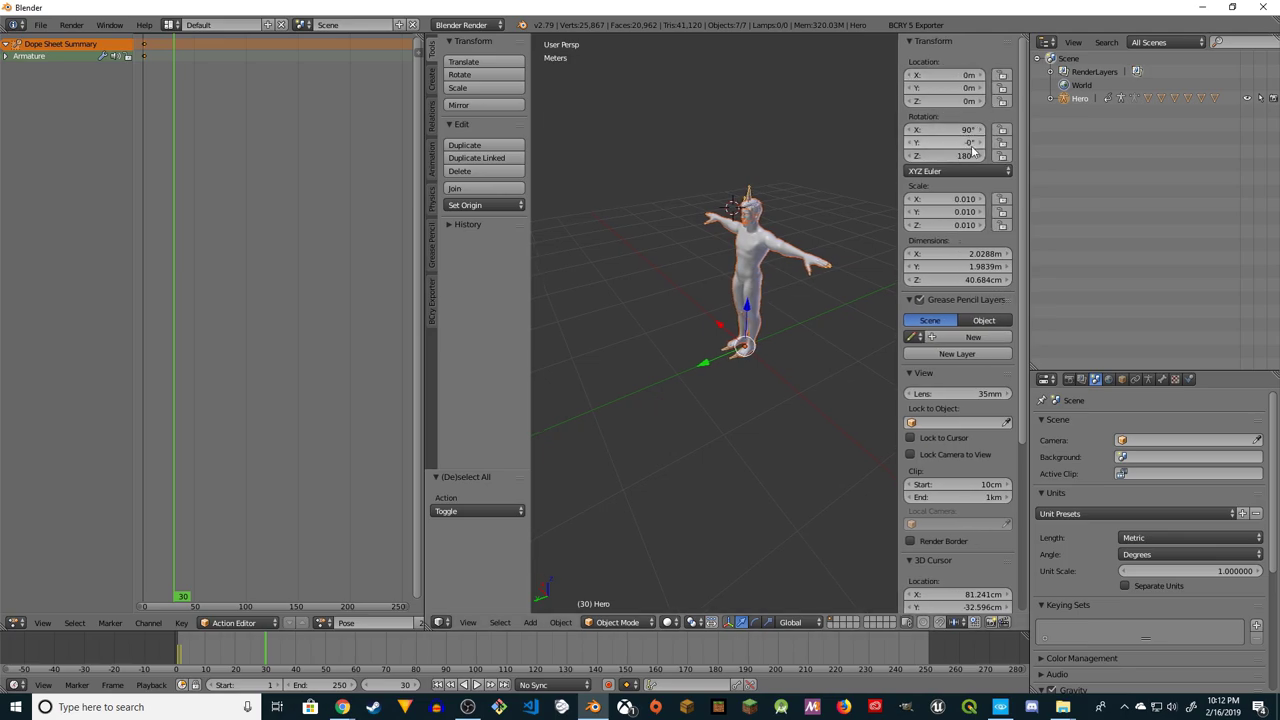
drag(969, 131, 970, 131)
key(ctrl+z)
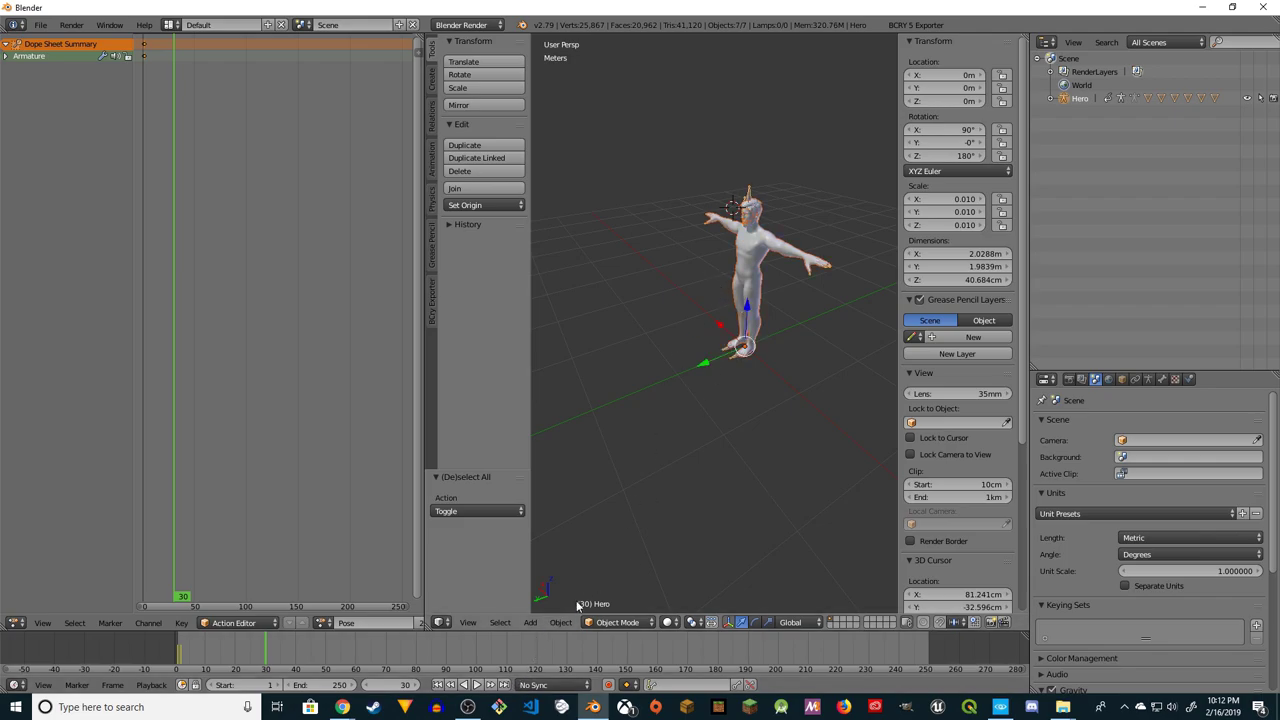
Apply the rotation of the selected Hero armature and its meshes
click(560, 622)
mouse_move(598, 522)
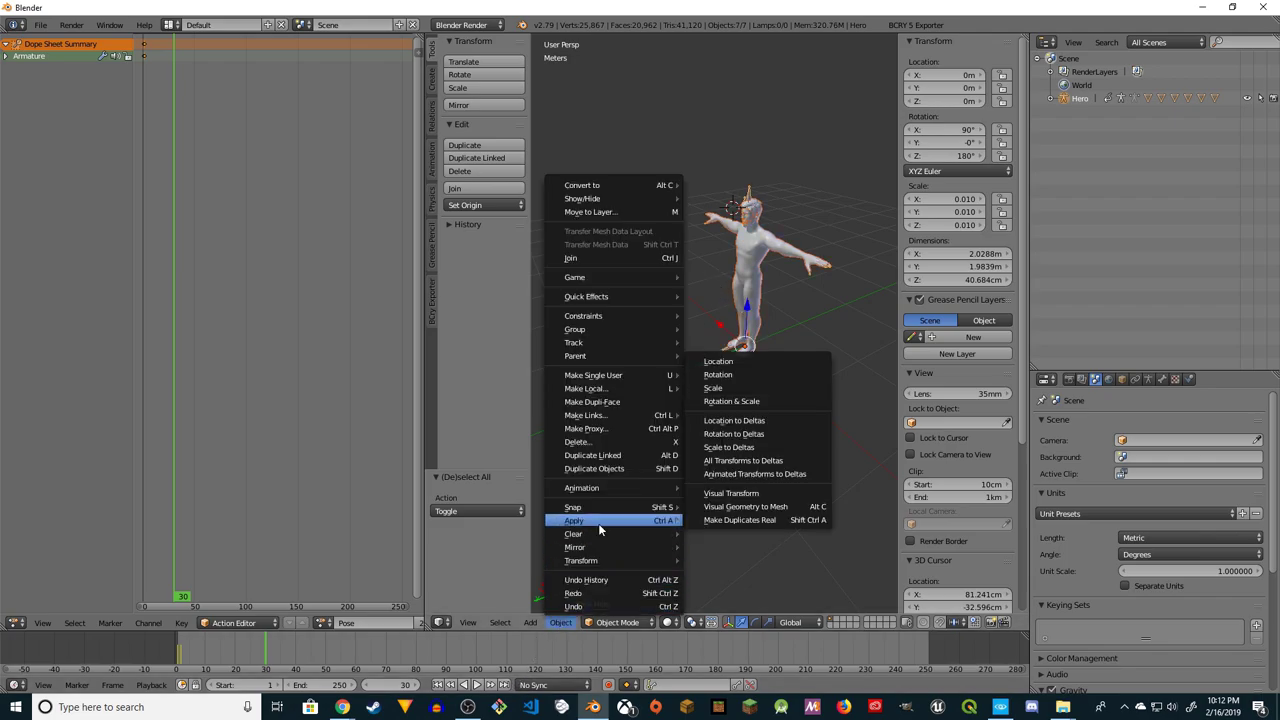
click(745, 375)
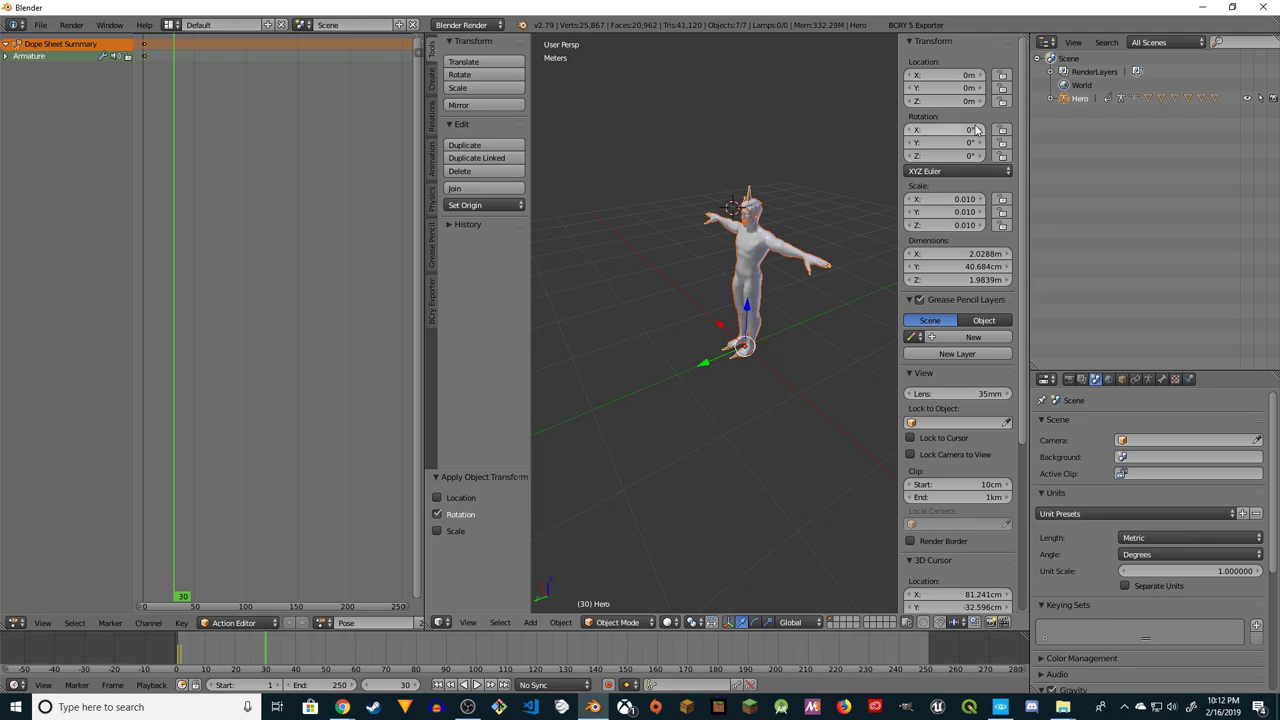
Select everything and set up an FBX export limited to selected objects, Z Forward, with only Armature and Mesh object types
key(a)
key(a)
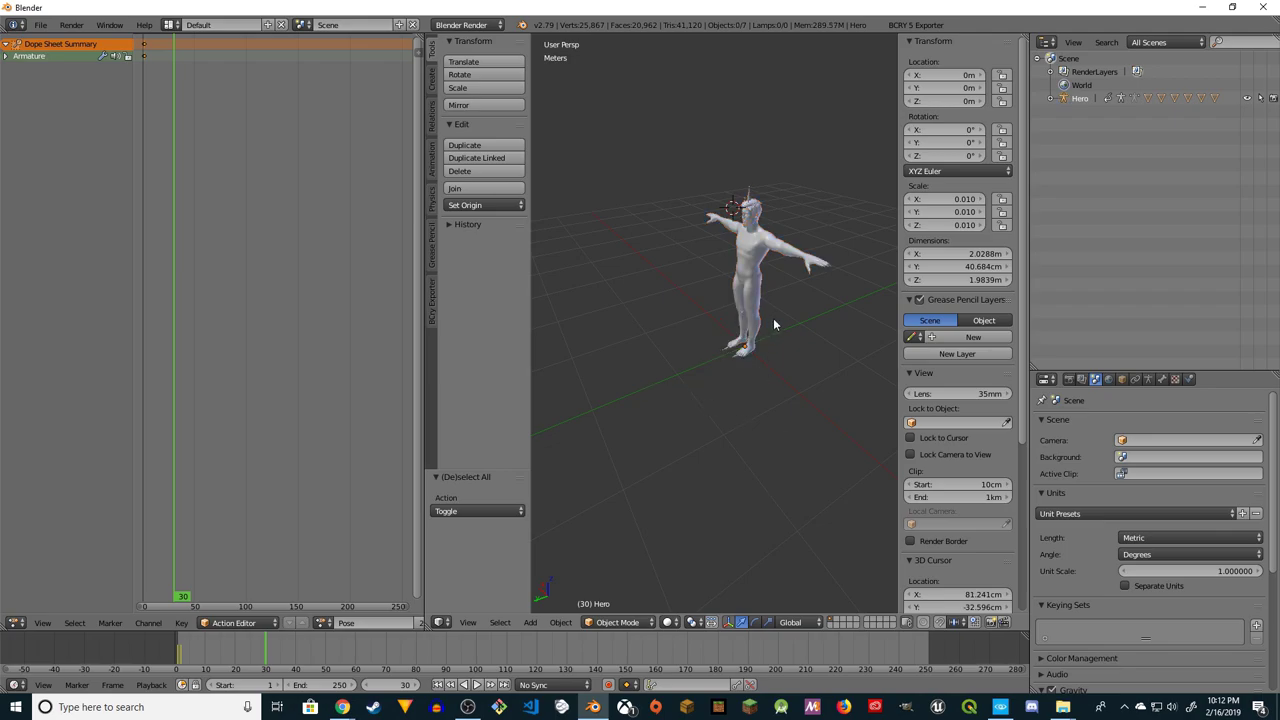
click(40, 25)
mouse_move(62, 292)
click(213, 330)
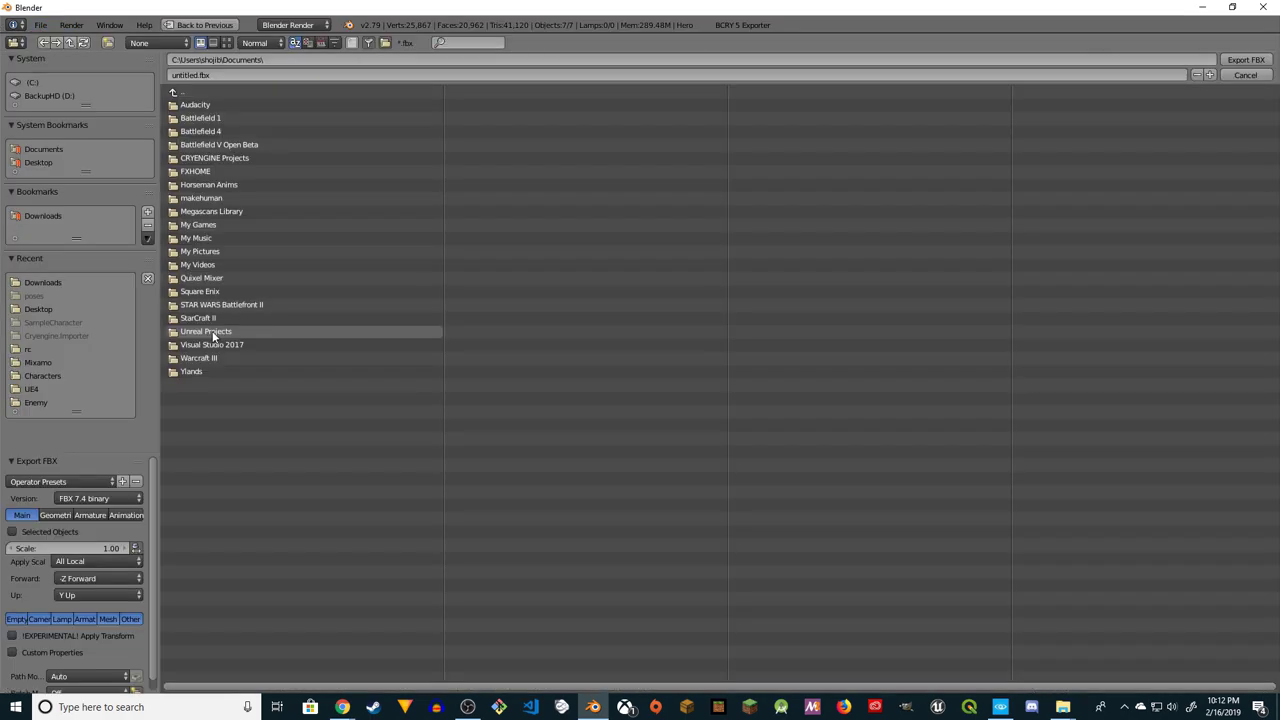
click(41, 534)
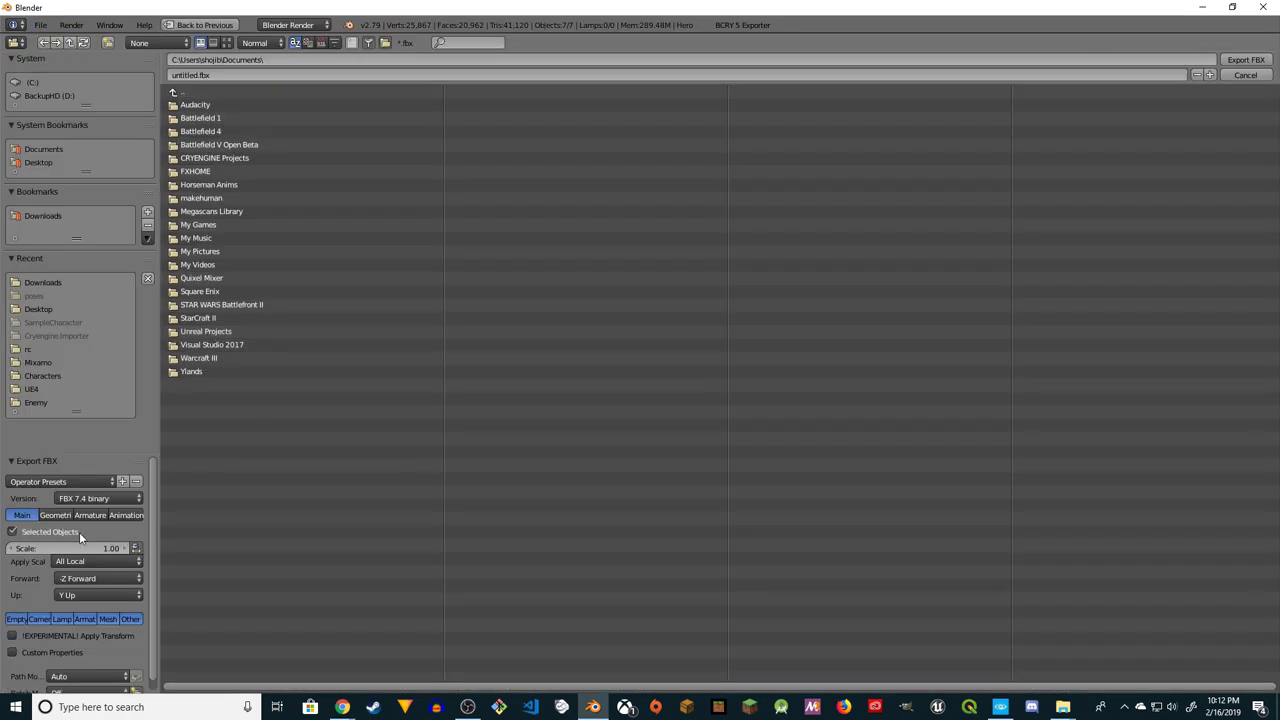
click(83, 578)
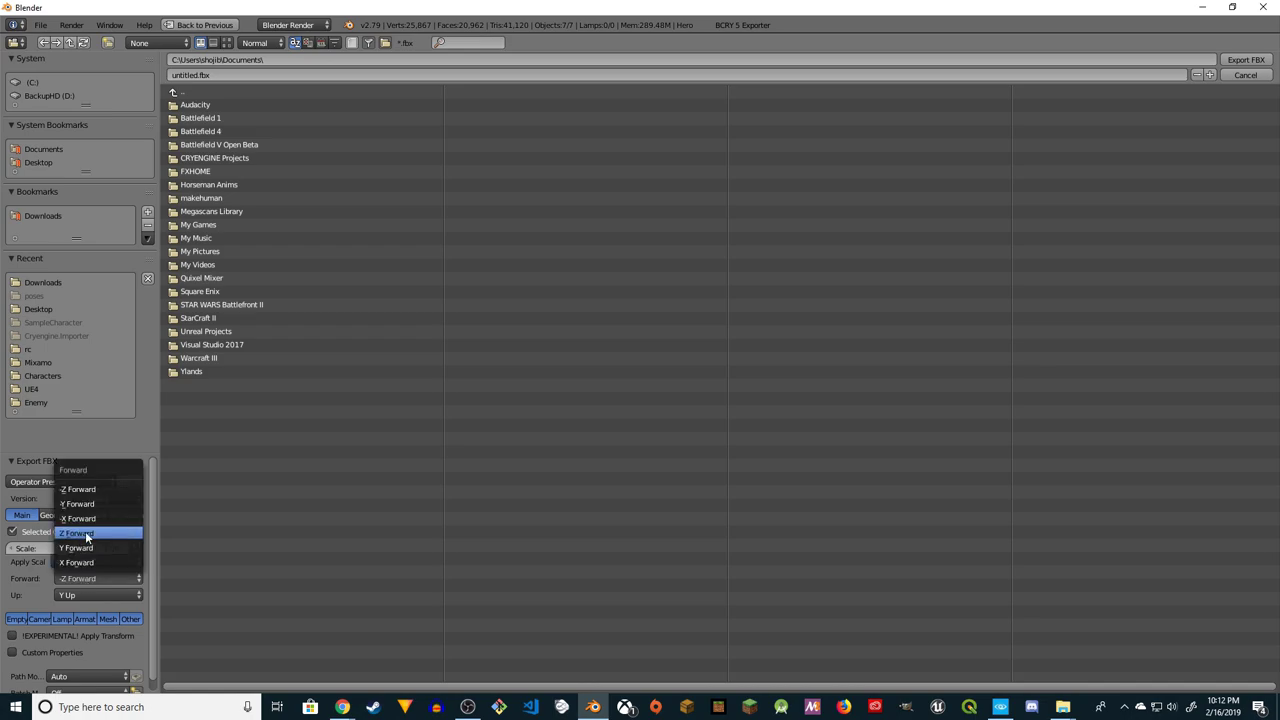
click(84, 533)
click(109, 620)
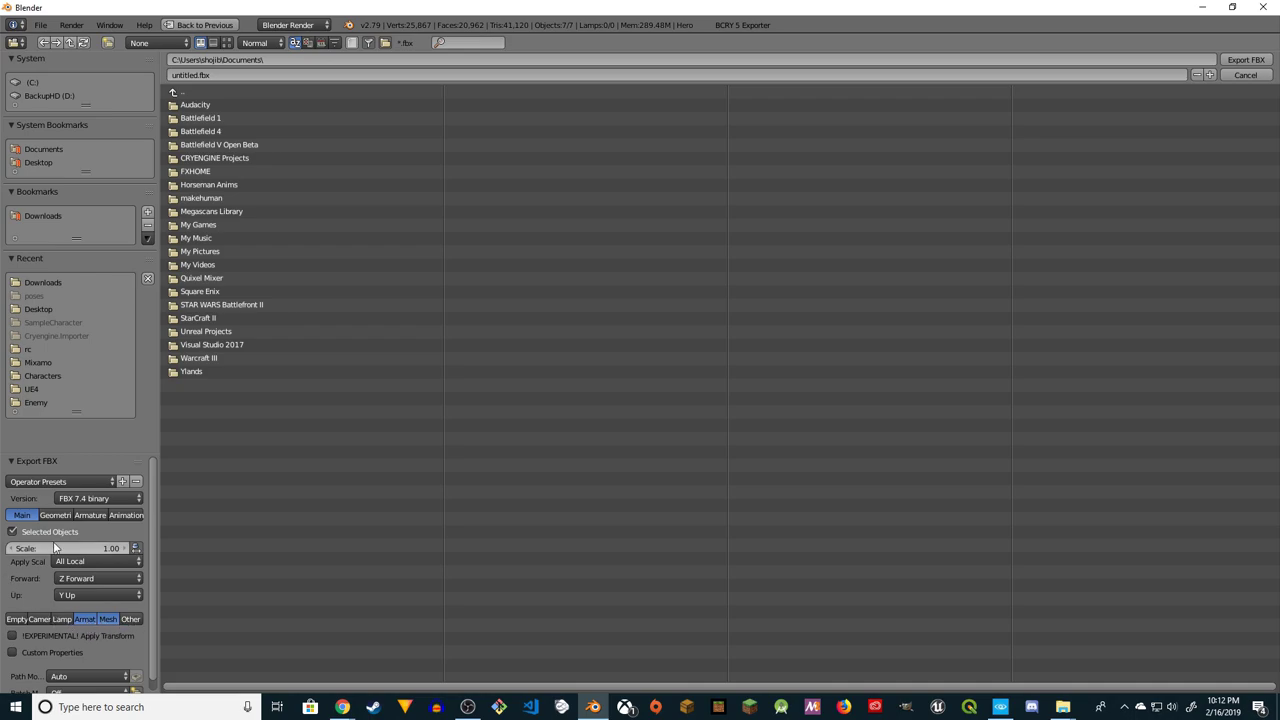
Export the character to the Downloads folder as Hero.fbx
click(44, 217)
click(186, 75)
text(Hero)
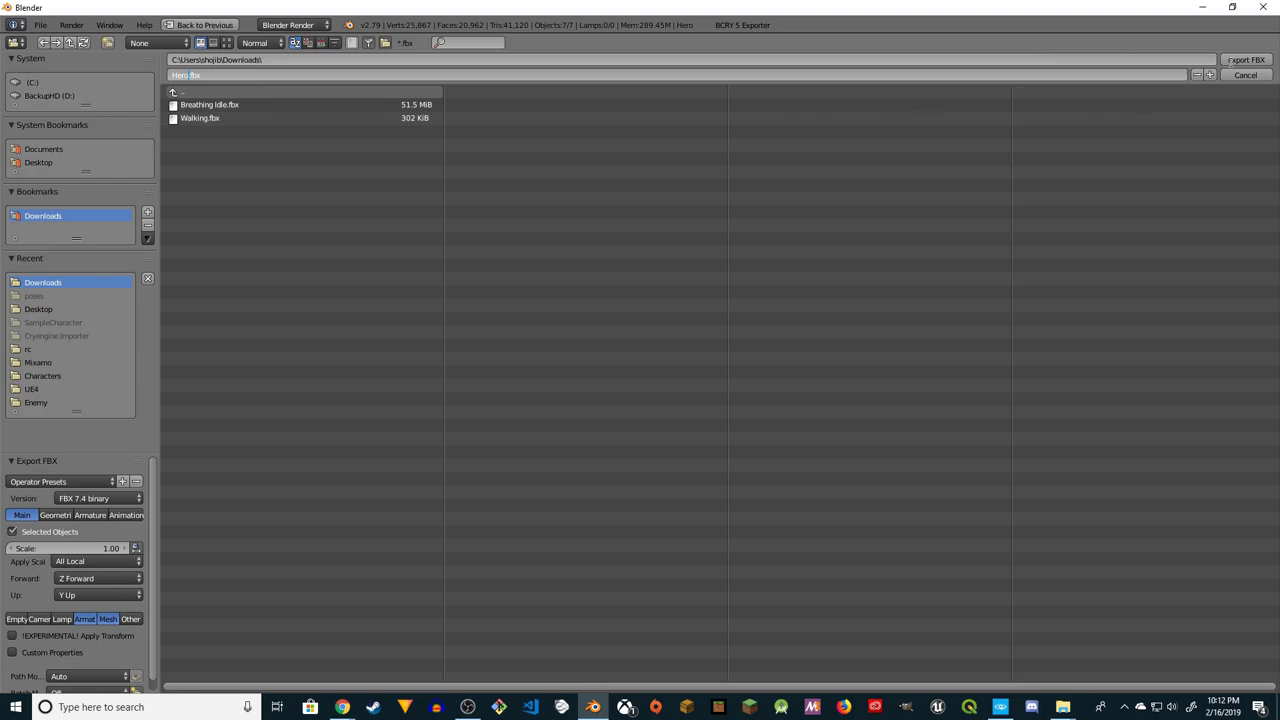
click(1257, 61)
click(1257, 61)
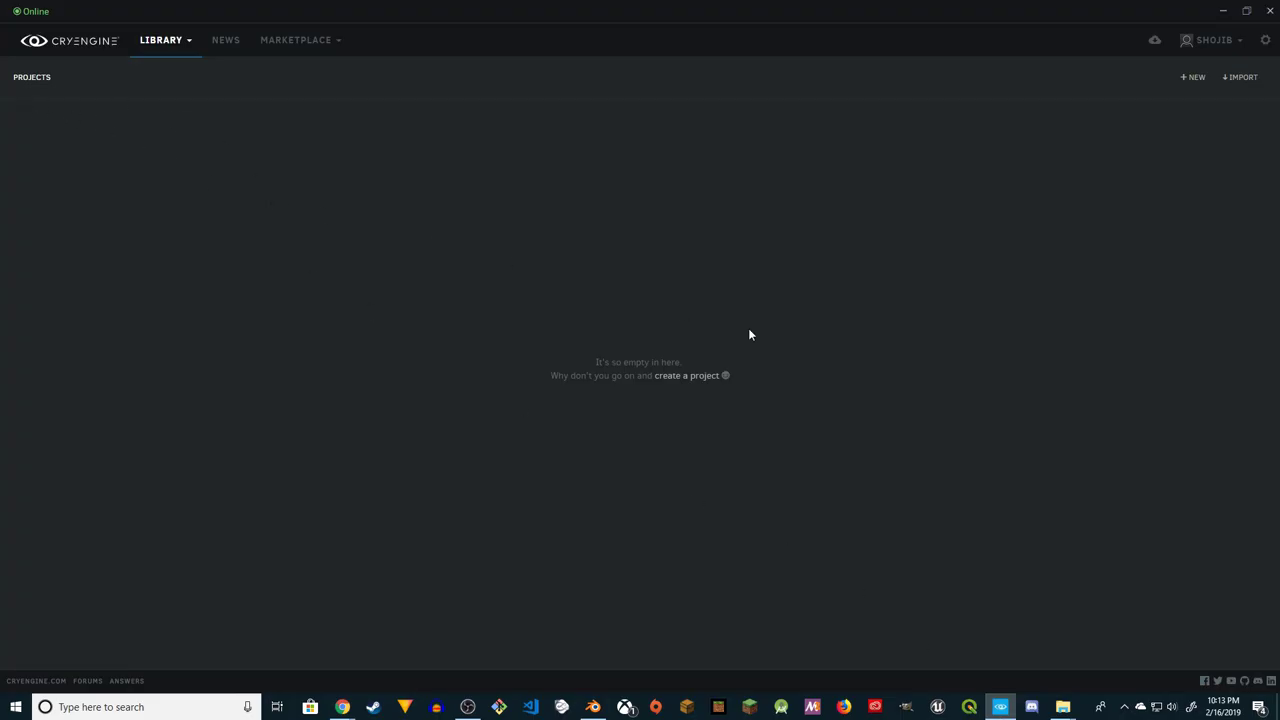
Switch to the CRYENGINE Launcher and create a project from the C# third-person template, keeping the name My Project
click(168, 44)
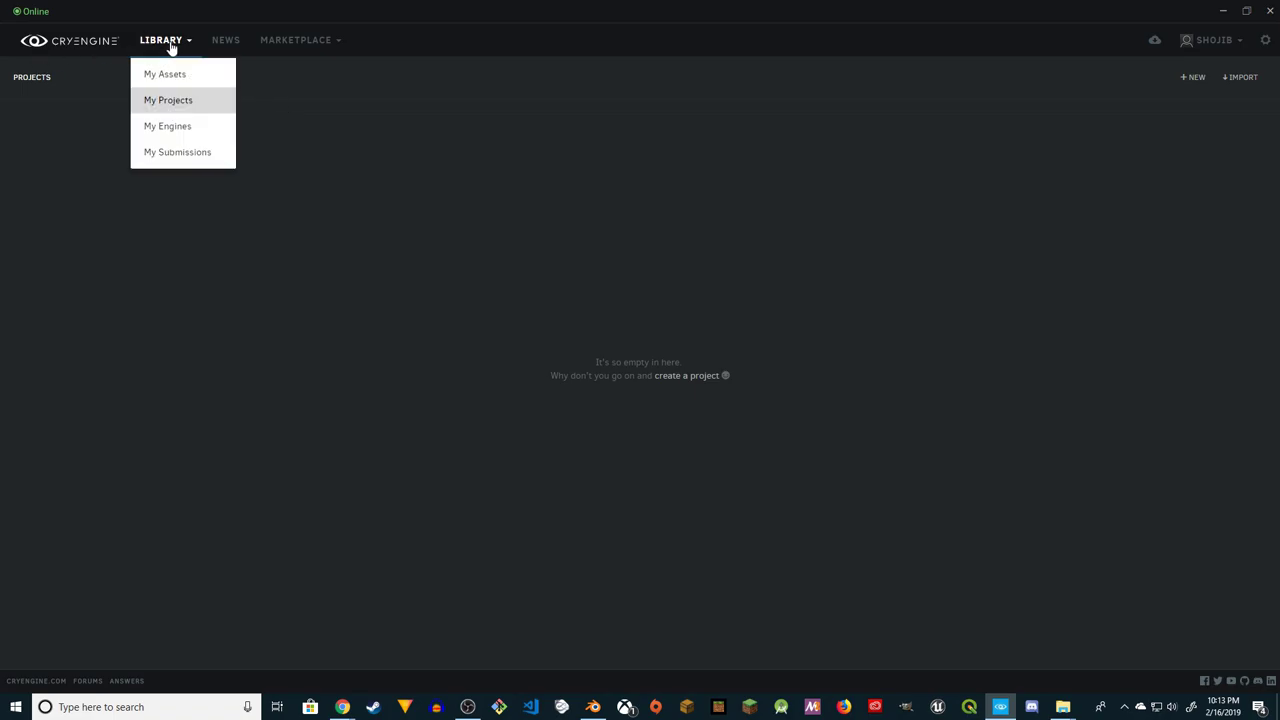
click(690, 377)
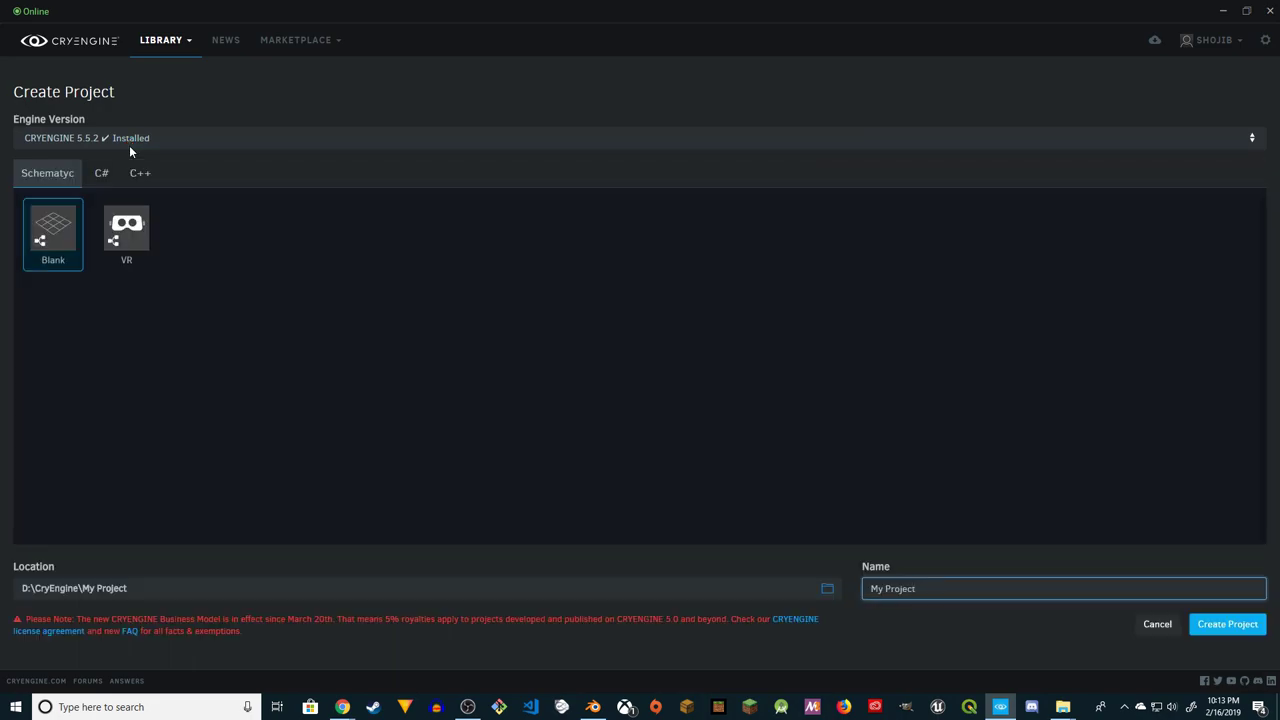
click(112, 176)
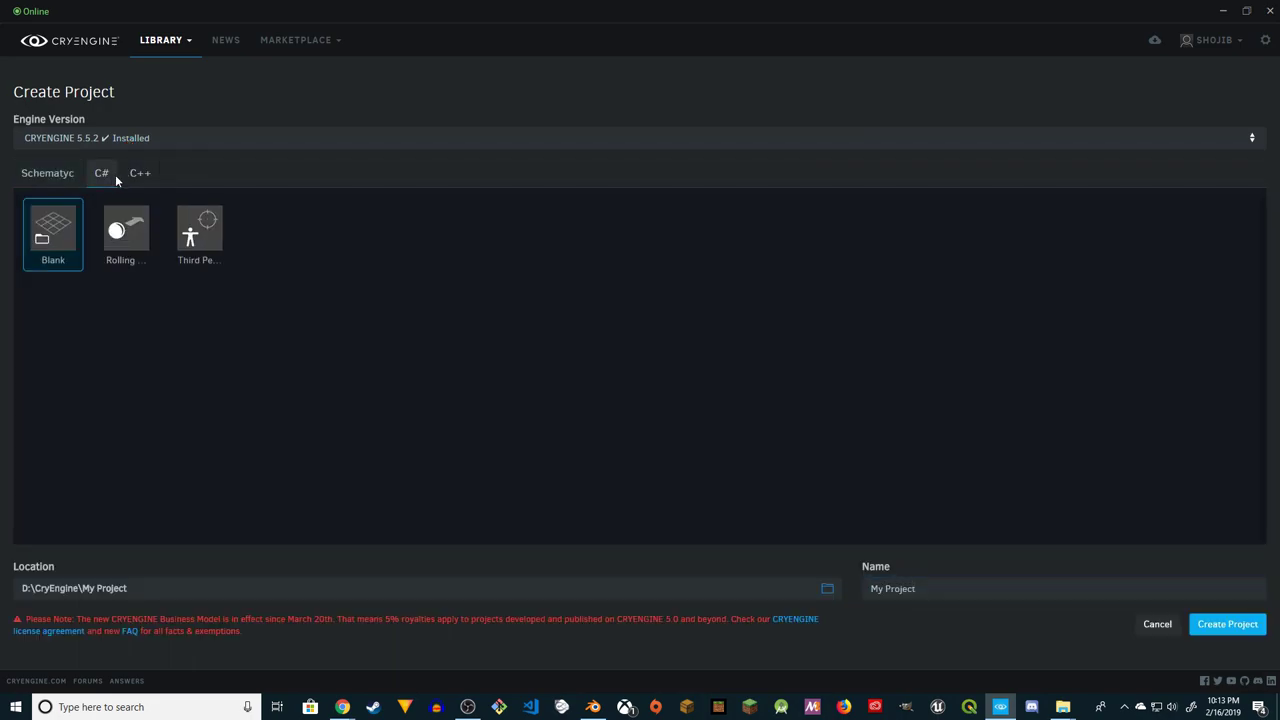
click(212, 240)
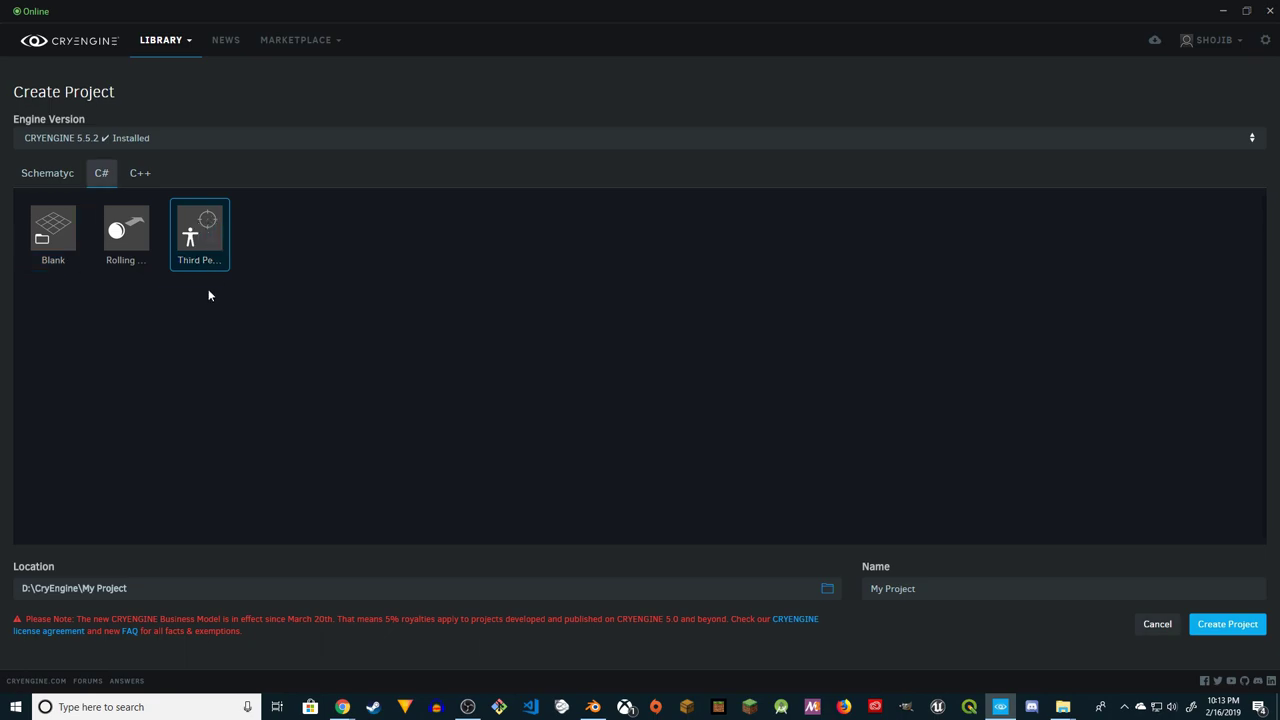
click(1245, 628)
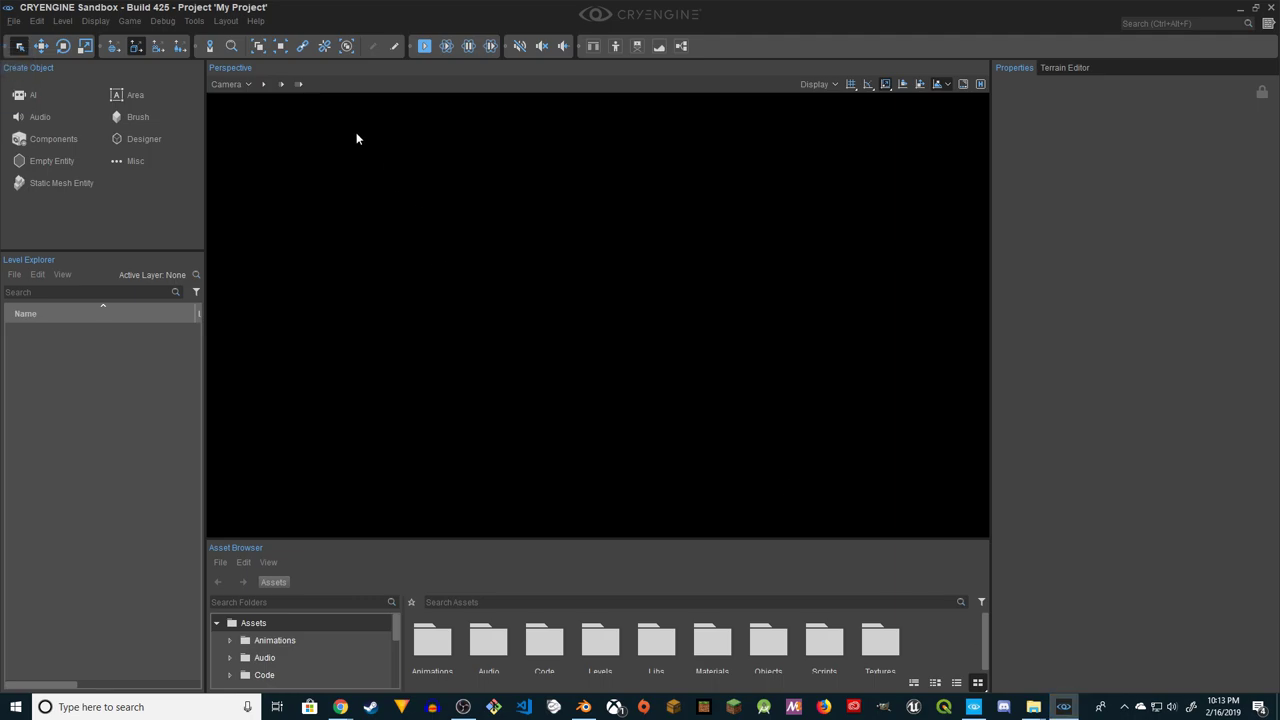
Open the Character Tool and bring in the Hero FBX file from the Downloads folder
click(194, 21)
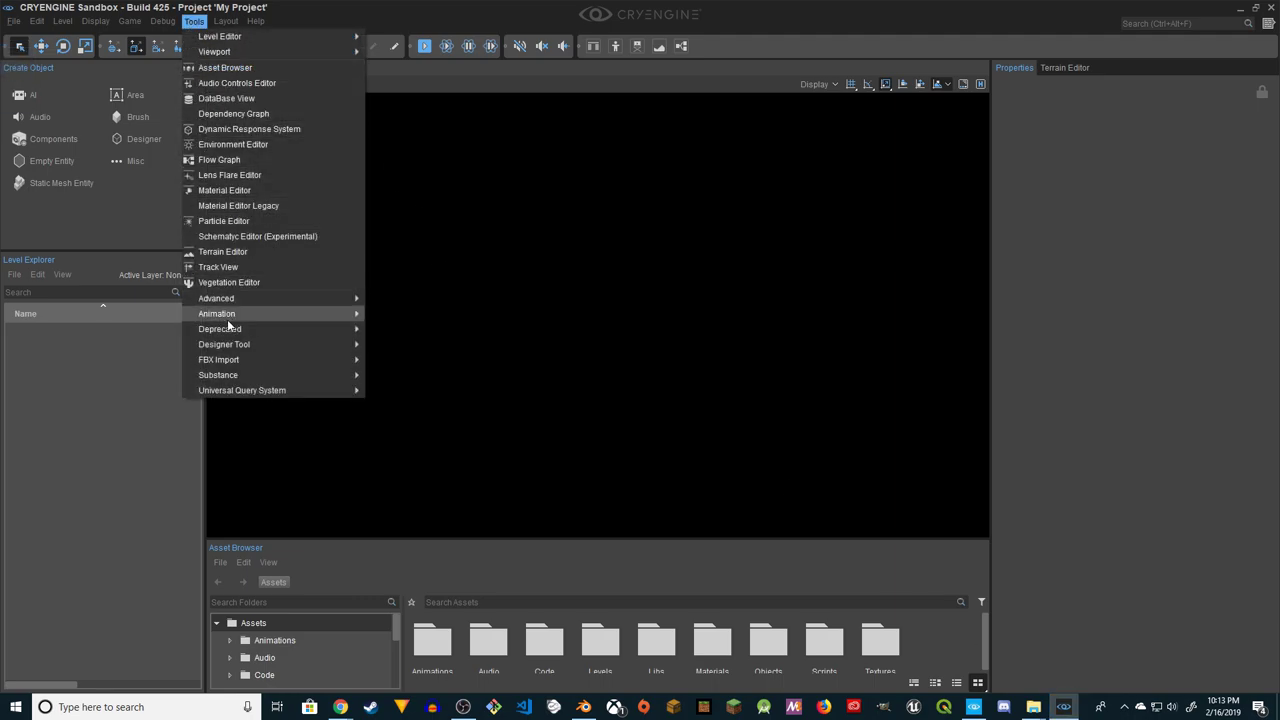
mouse_move(228, 316)
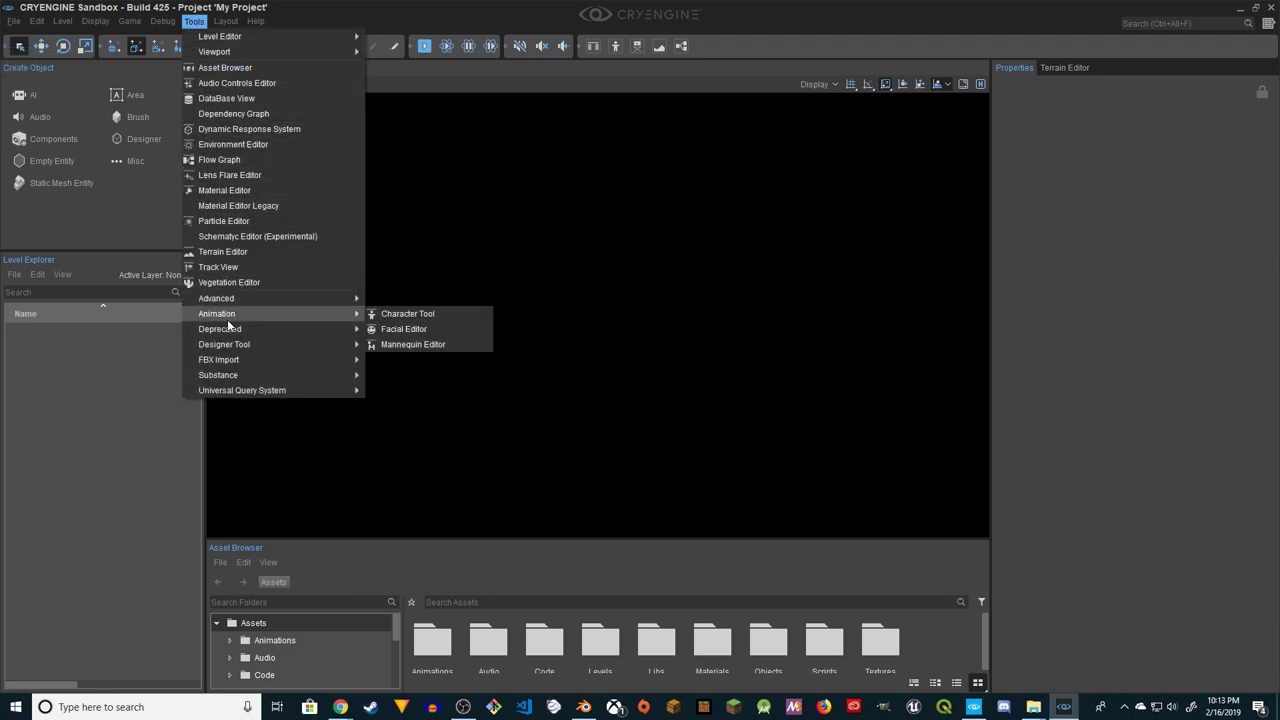
click(439, 314)
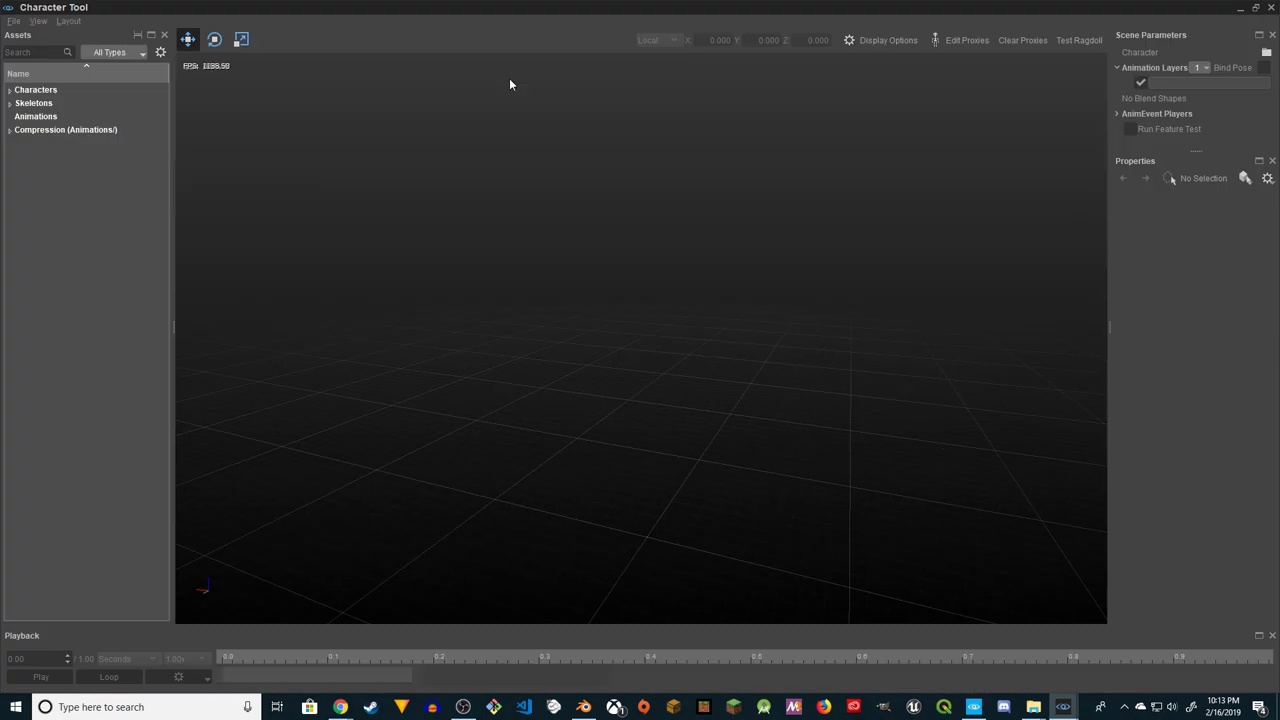
click(1063, 640)
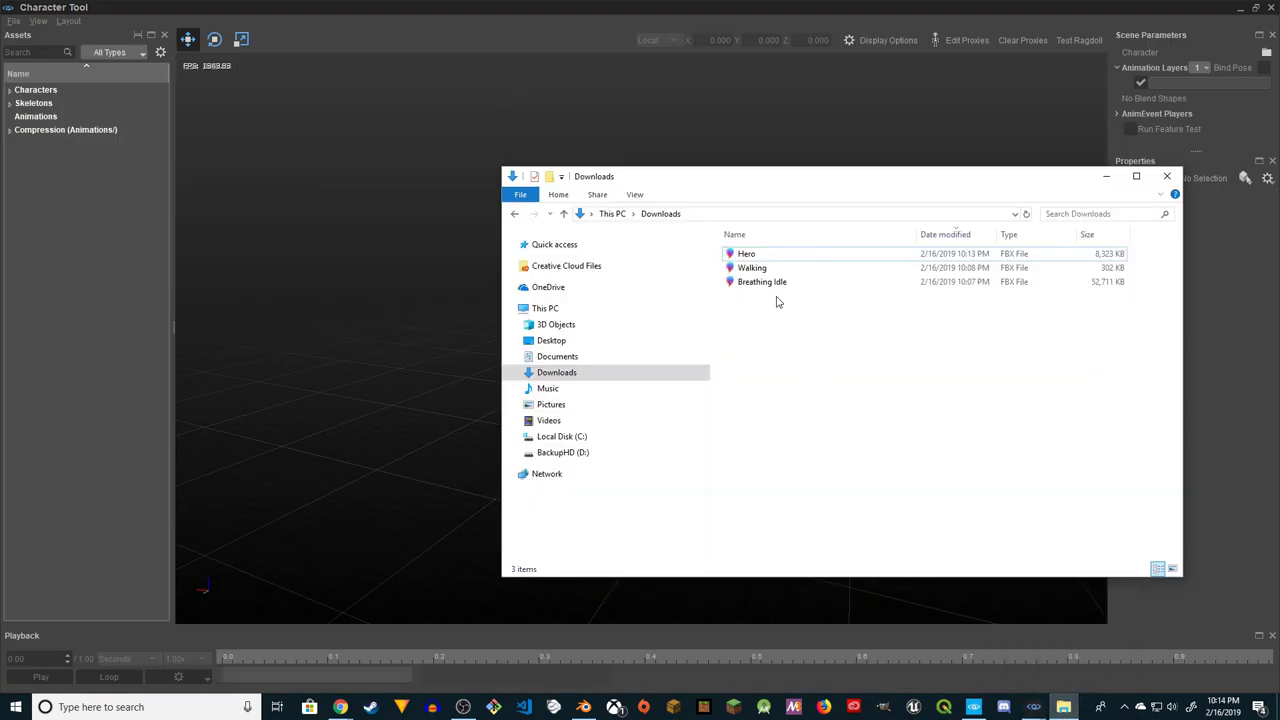
click(737, 258)
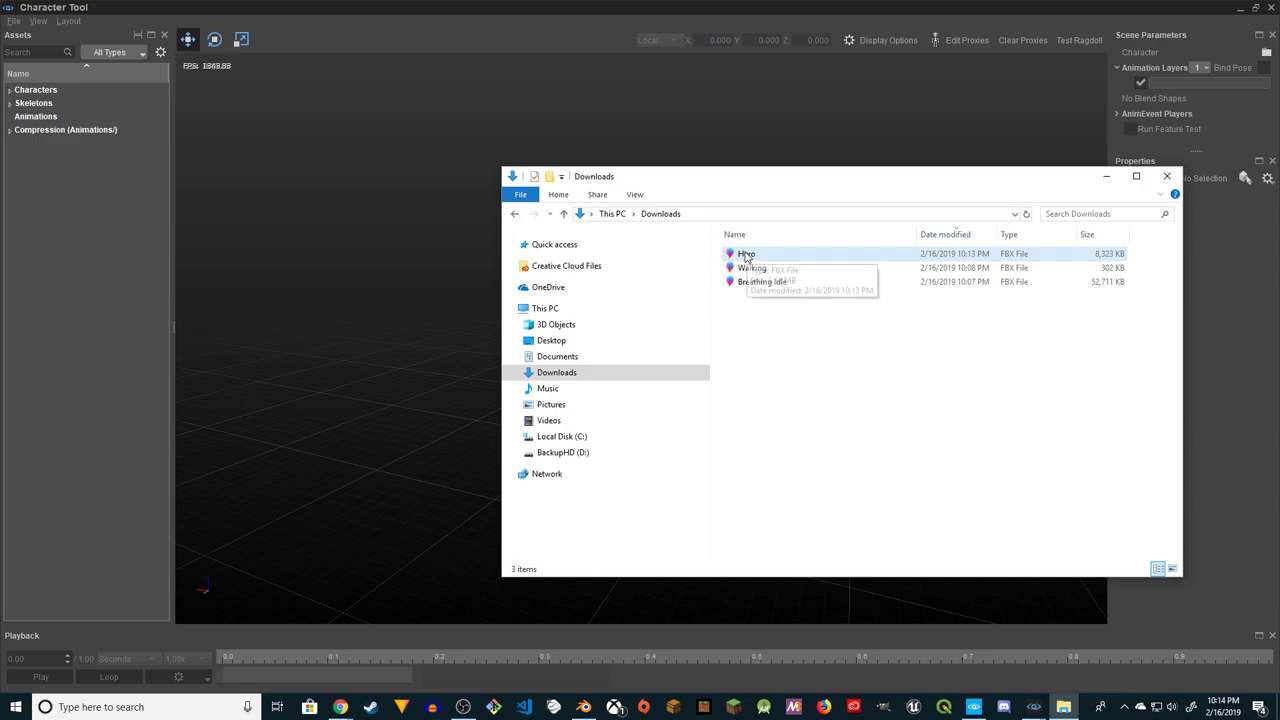
click(748, 256)
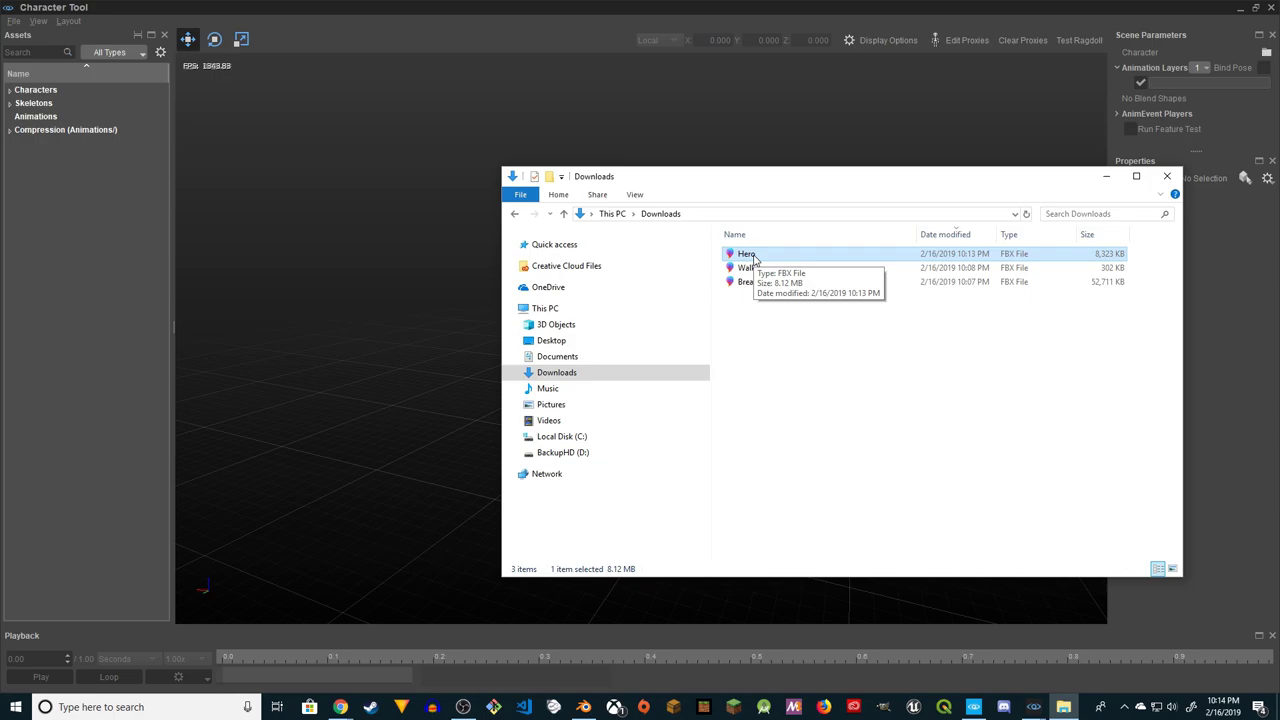
drag(754, 258, 460, 480)
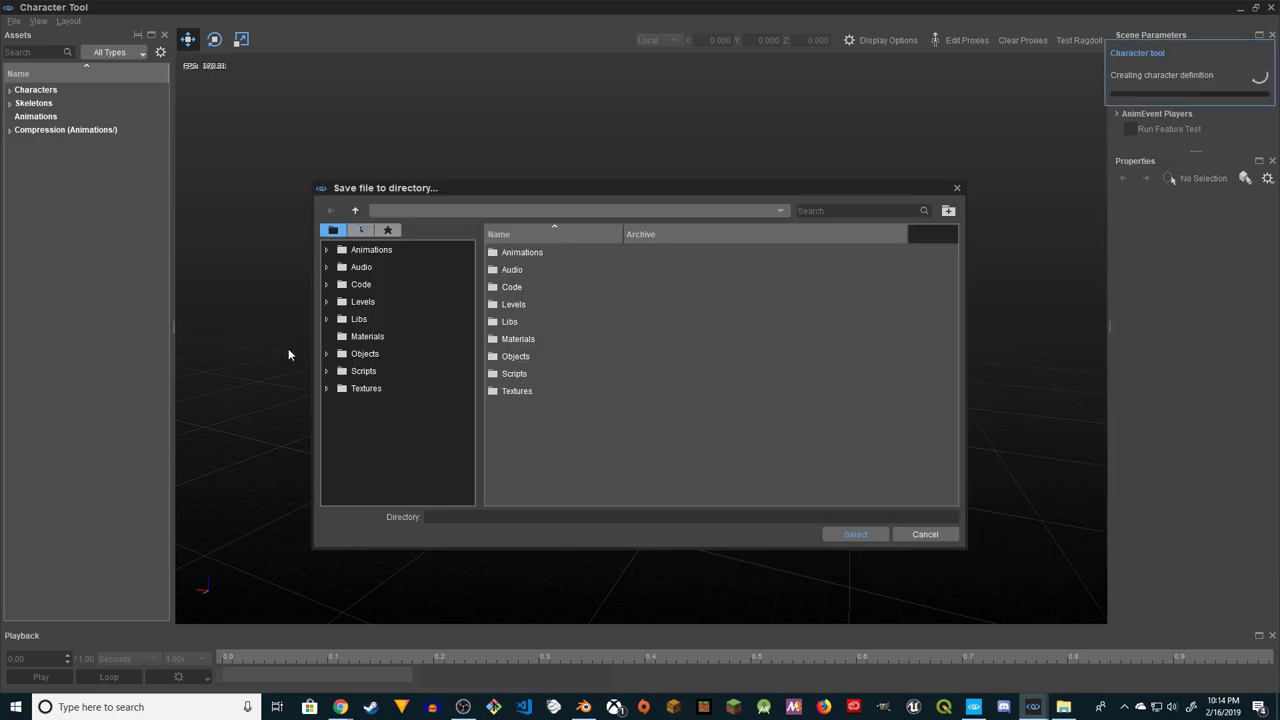
Create a folder named Hero inside Objects/Characters and choose it as the save directory for the imported character
click(365, 353)
click(526, 254)
double_click(526, 254)
click(948, 211)
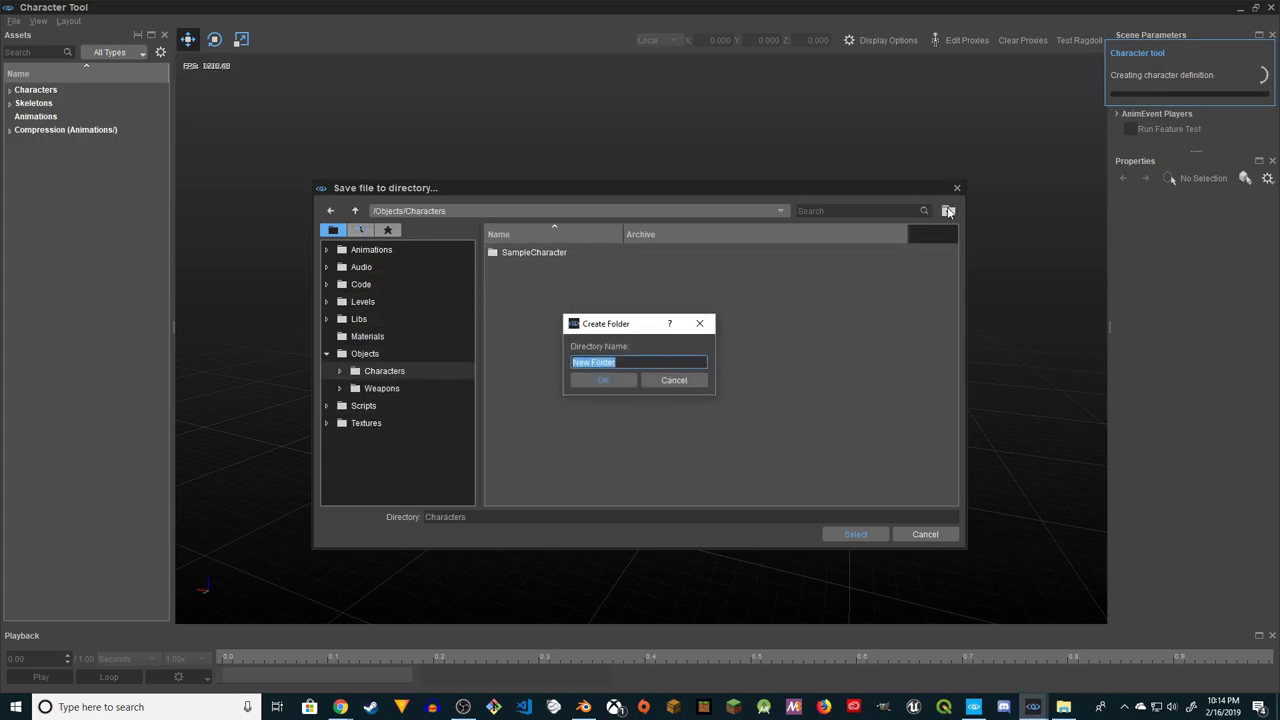
text(Hero)
key(Return)
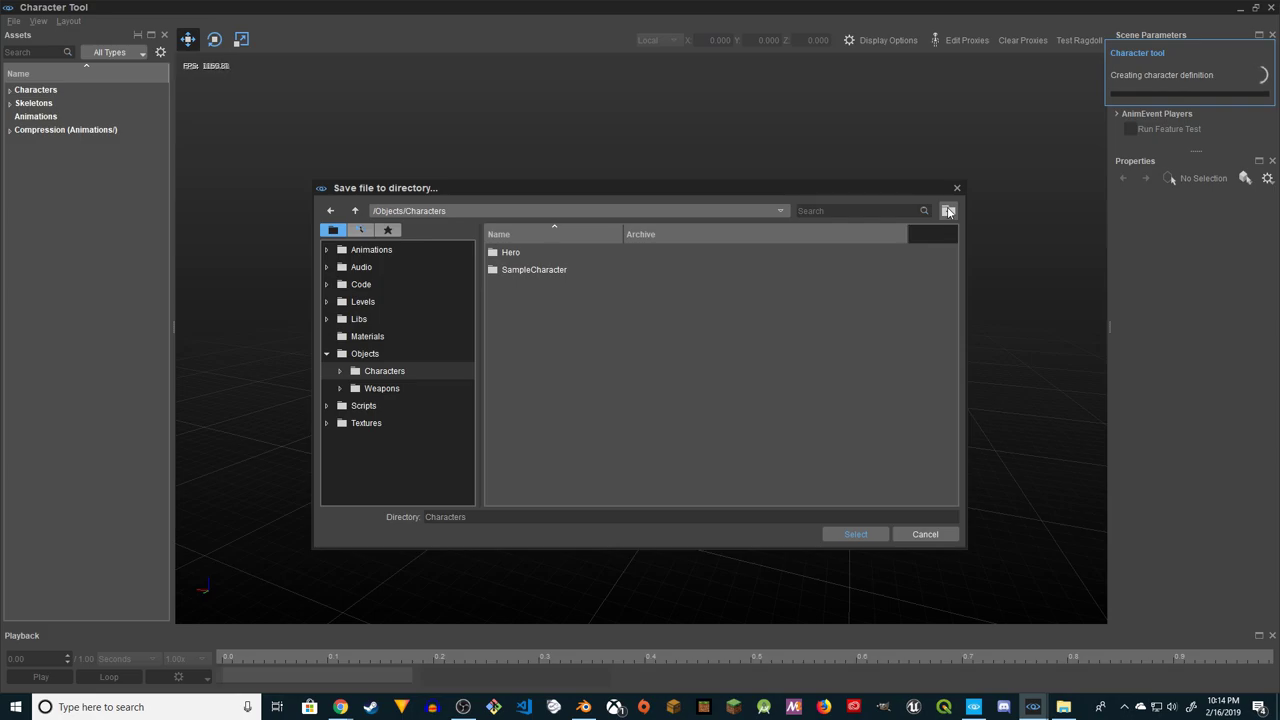
click(510, 253)
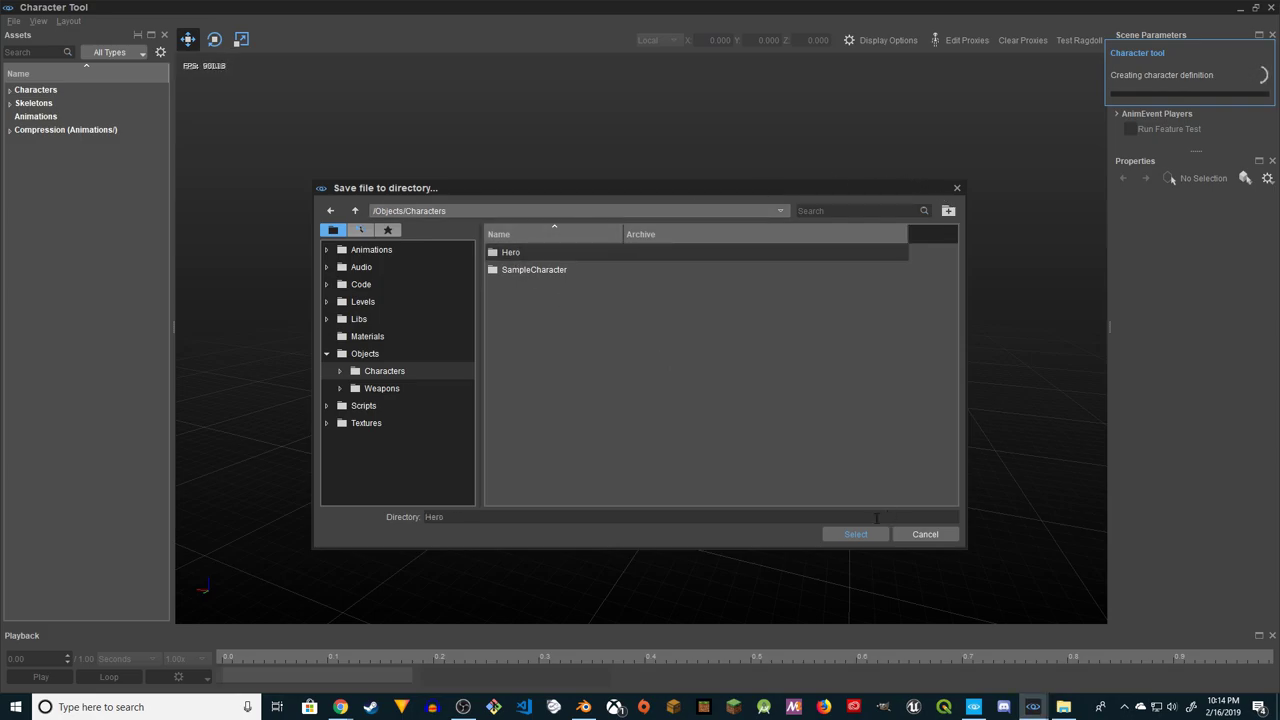
click(852, 534)
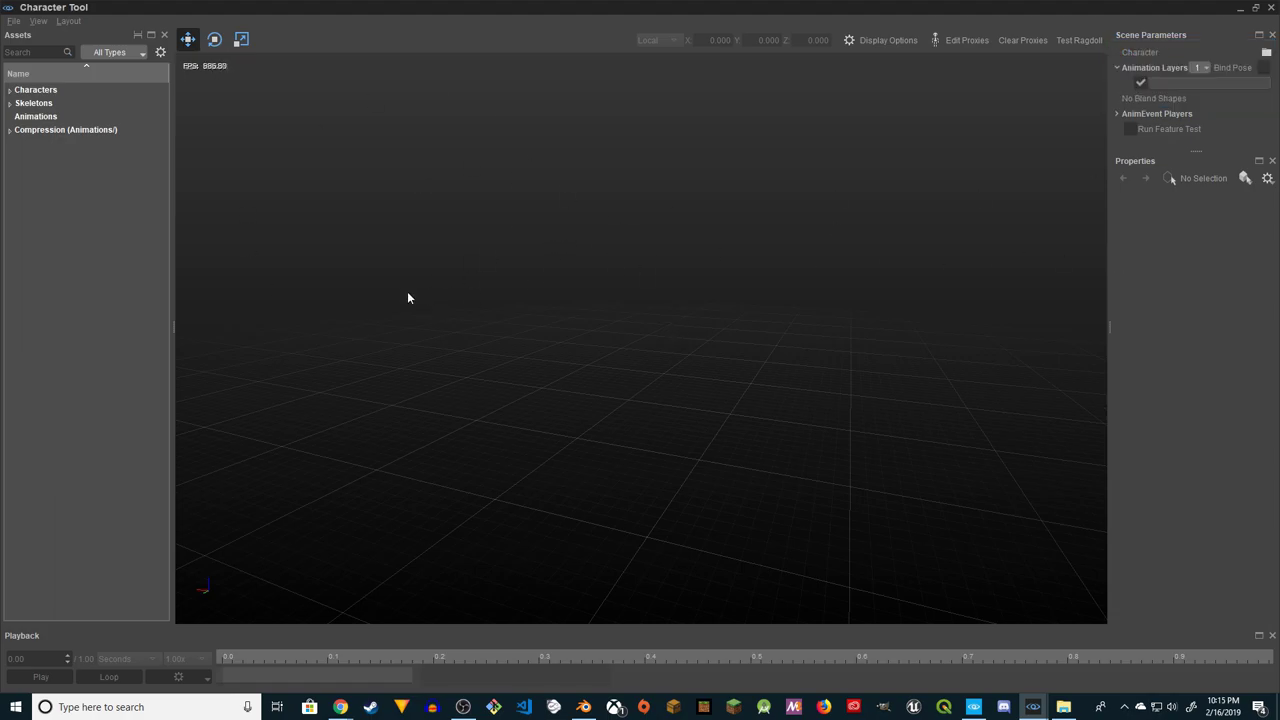
Load Hero.cdf from the Objects/Characters/Hero folder, check the display options and inspect the character in the 3D view
double_click(50, 116)
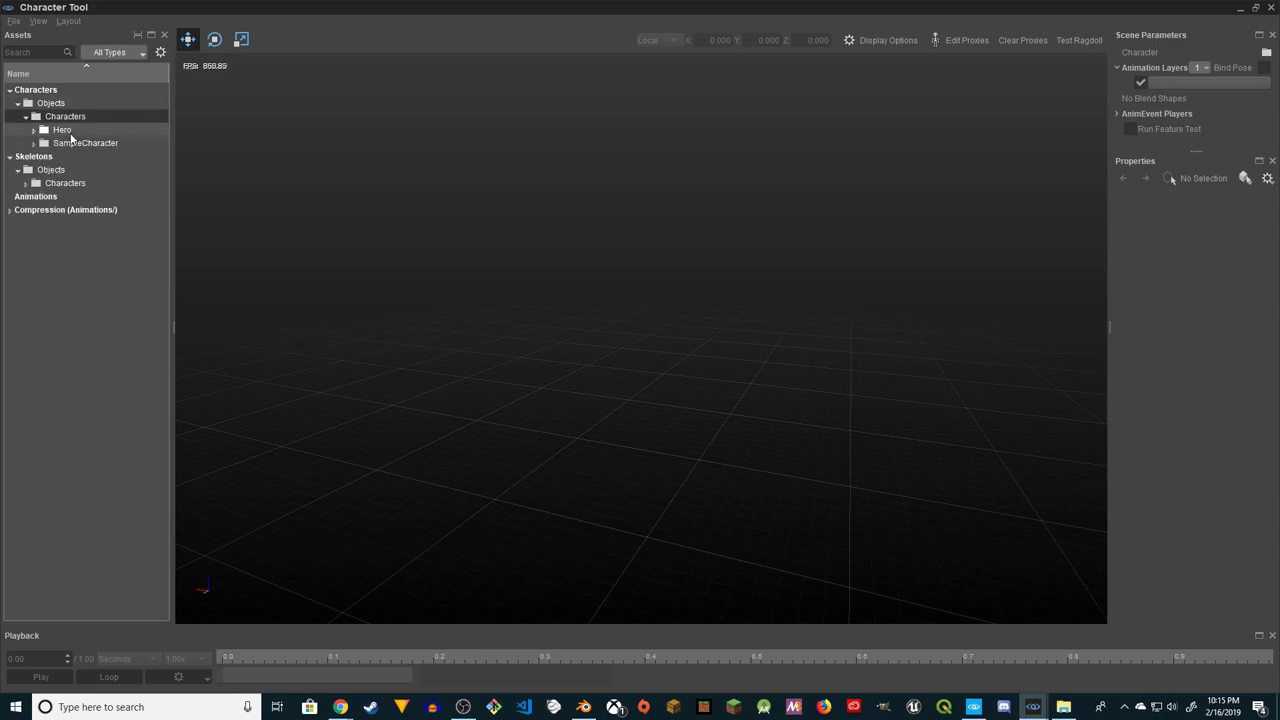
double_click(66, 130)
double_click(76, 143)
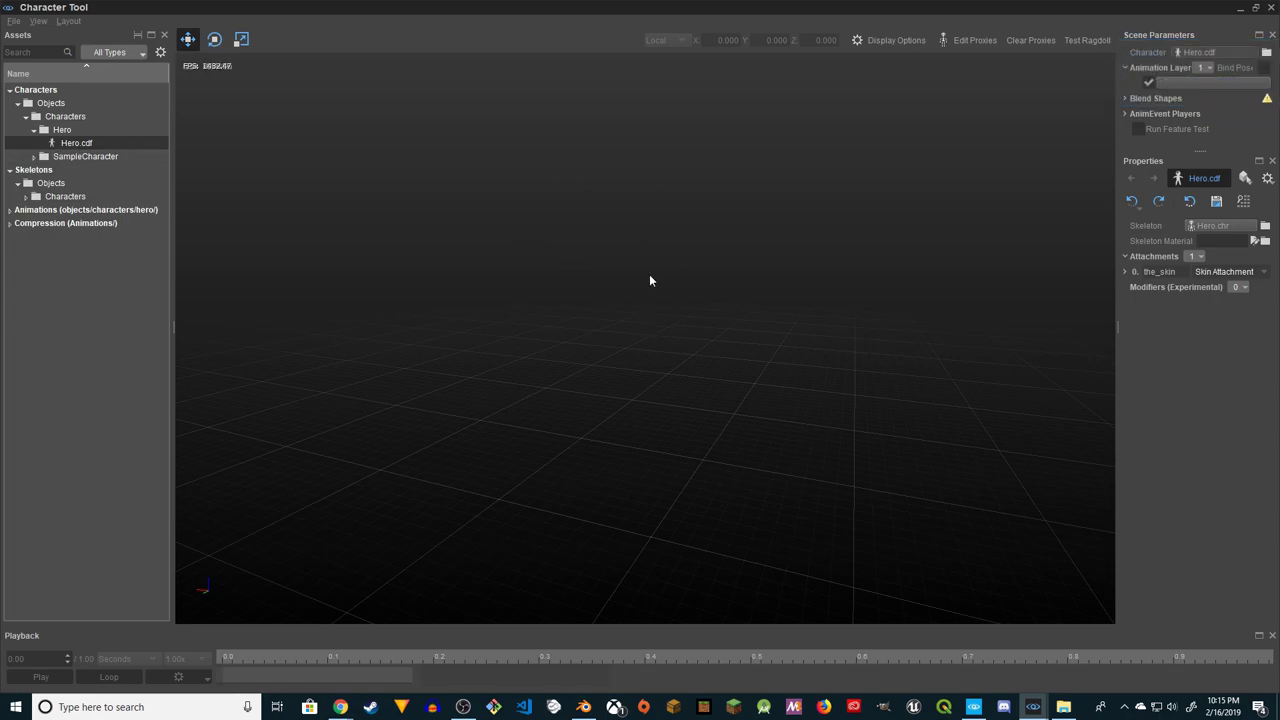
click(886, 39)
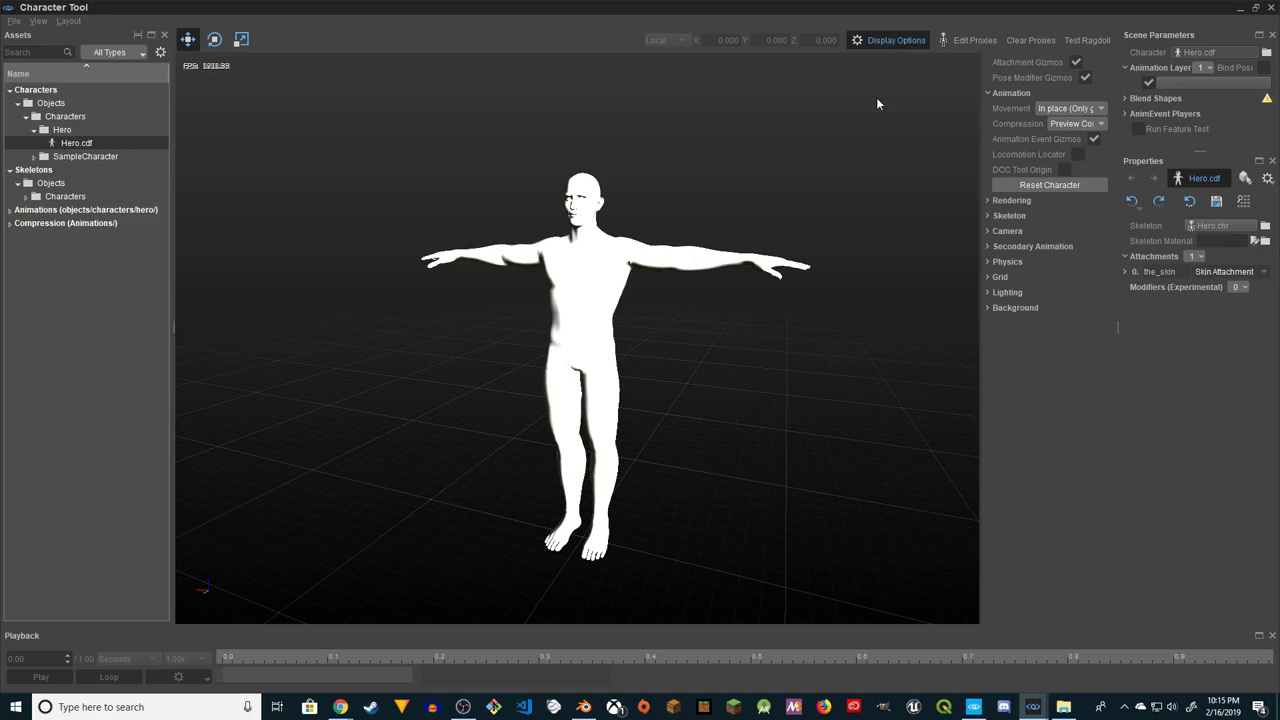
click(900, 40)
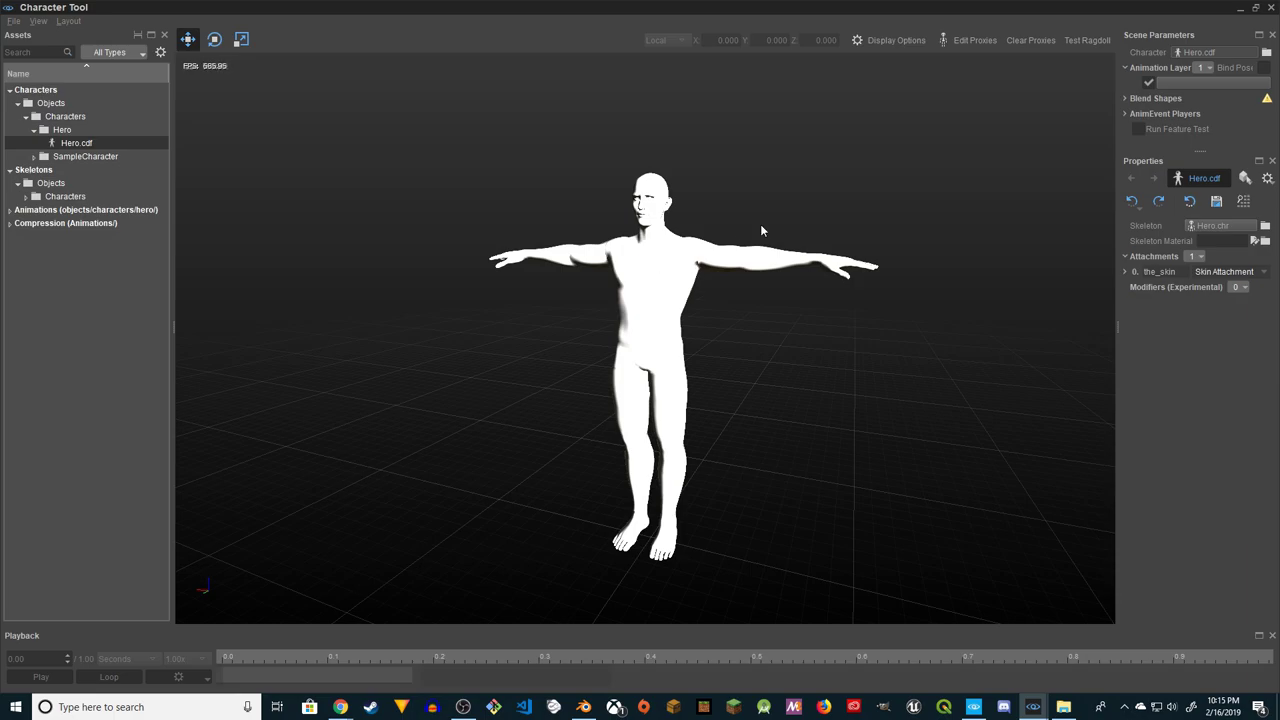
middle_drag(872, 389, 817, 523)
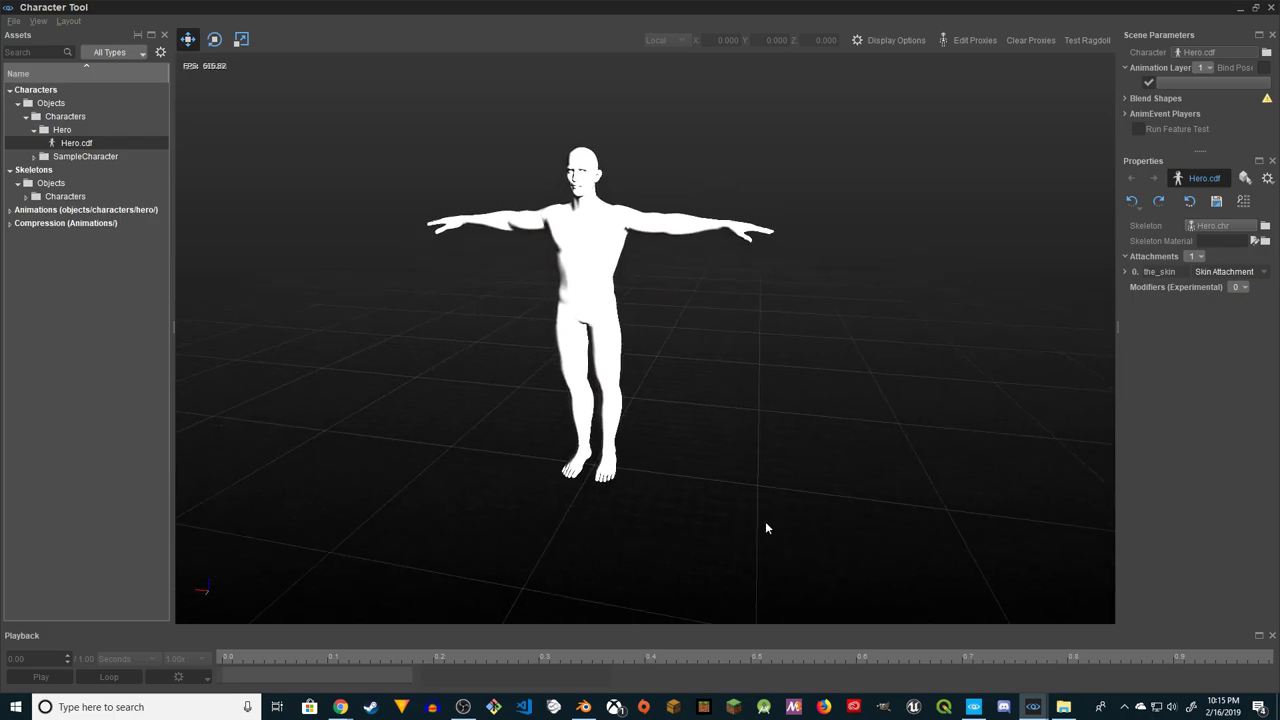
mouse_move(720, 500)
middle_down()
mouse_move(705, 400)
mouse_move(717, 497)
middle_up()
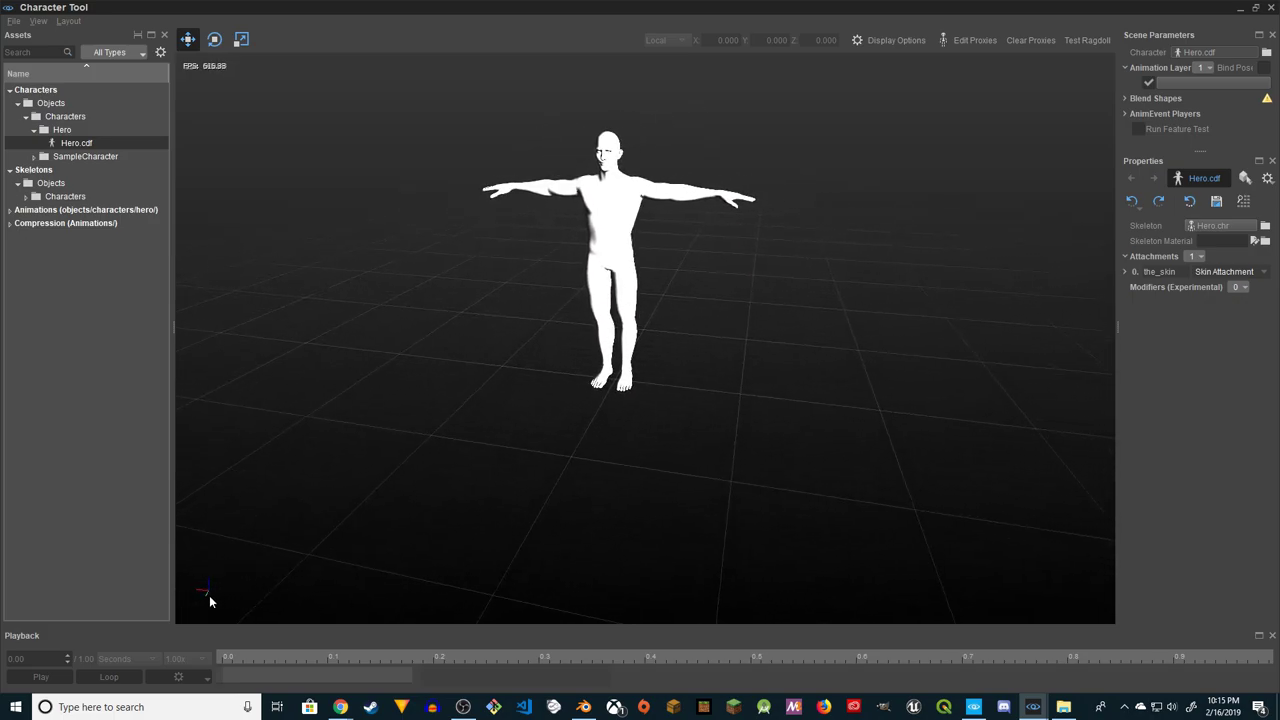
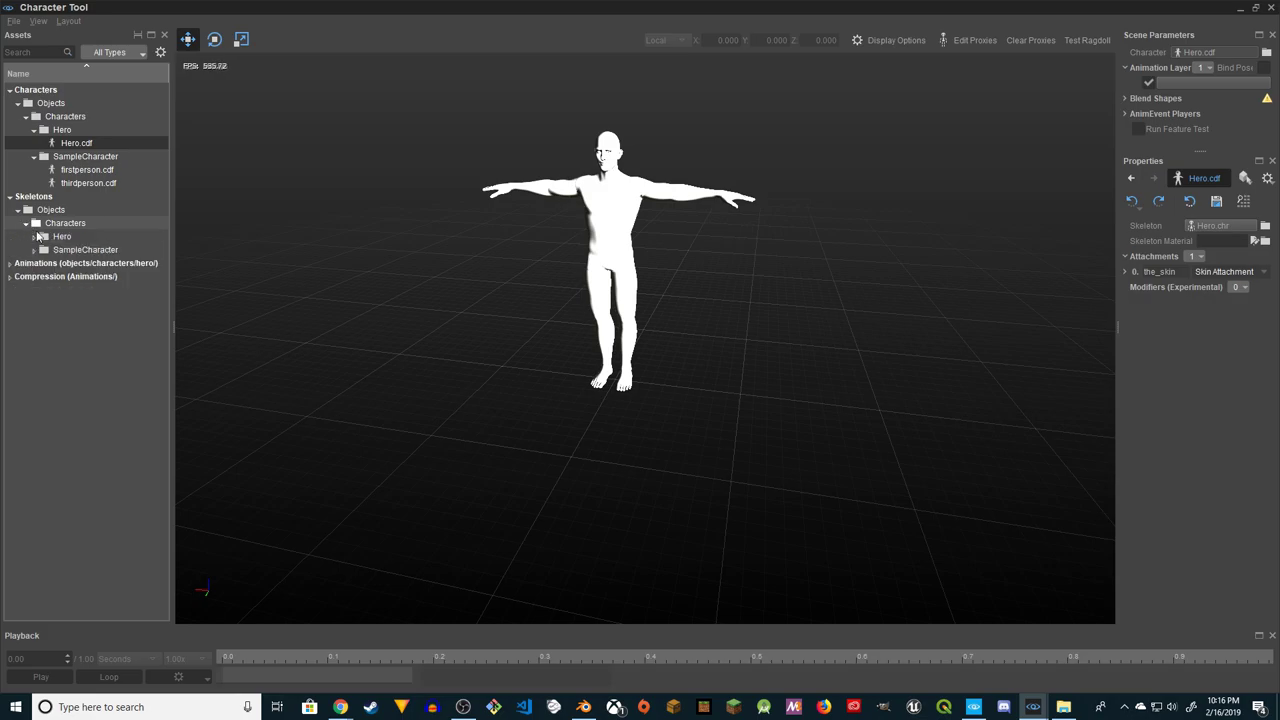
Open Hero.chrparams from the Hero skeleton folder and widen the properties area
click(61, 236)
click(35, 236)
click(90, 249)
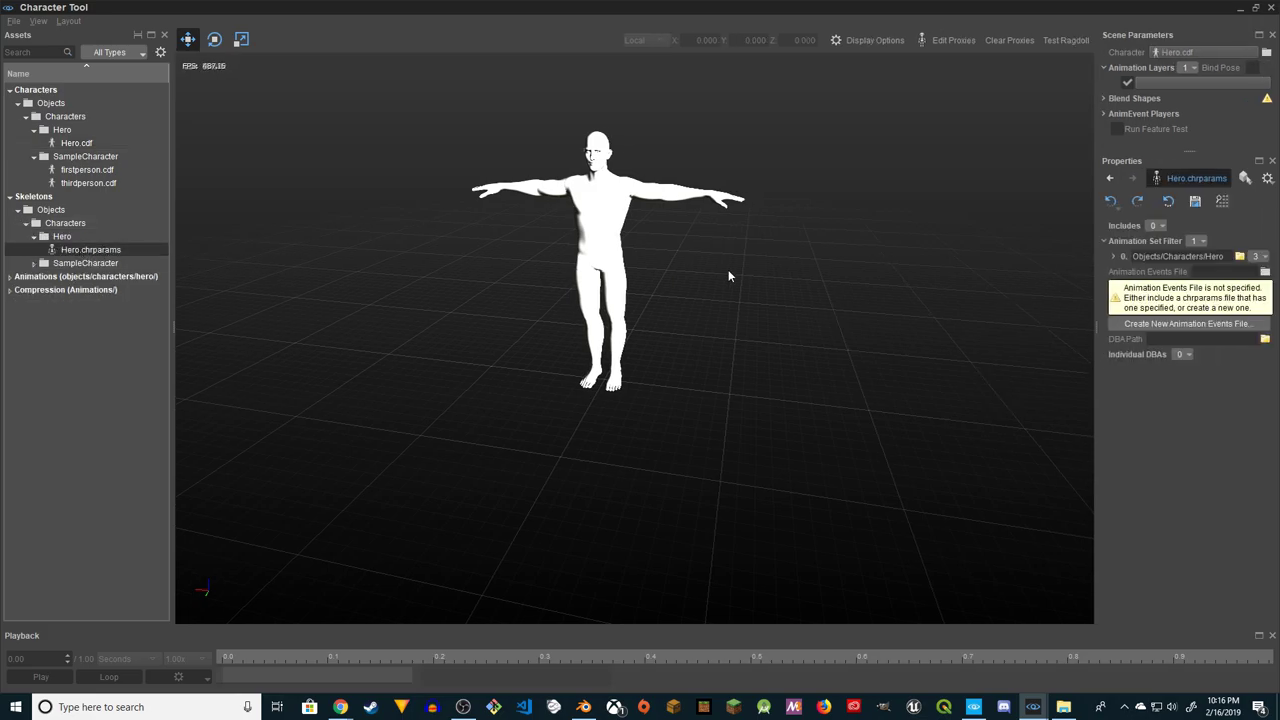
drag(1097, 292, 1008, 294)
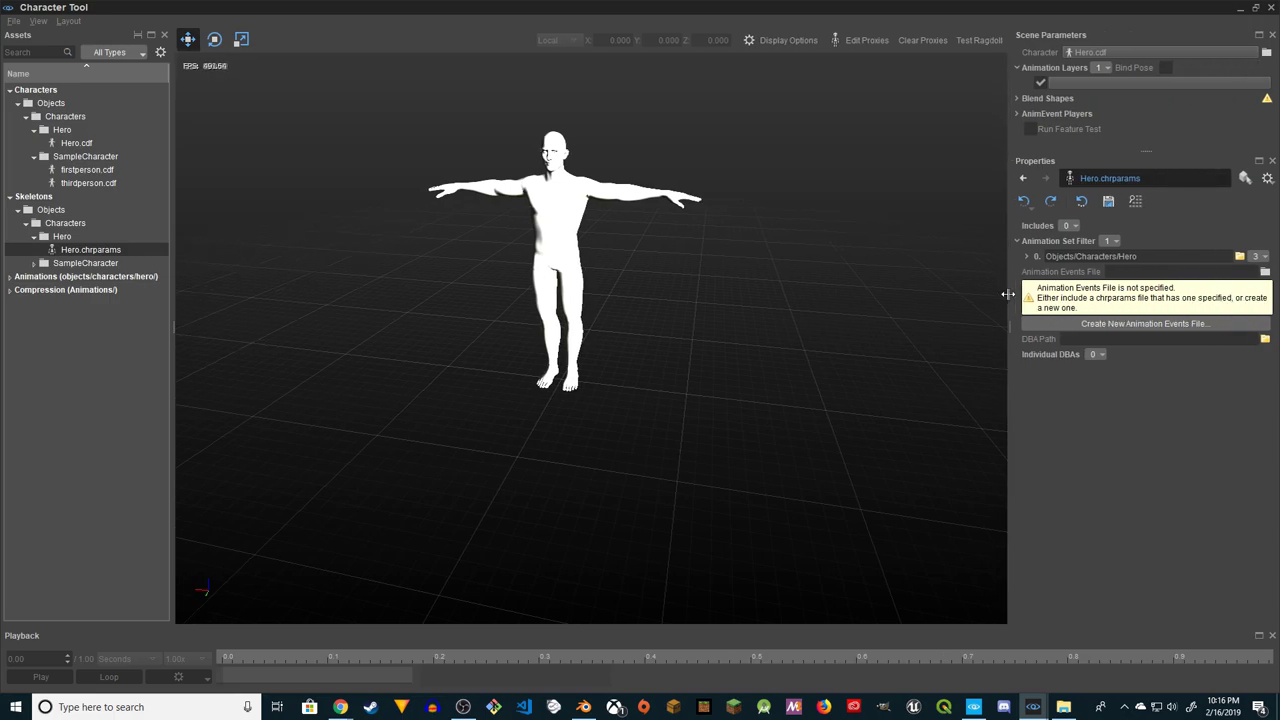
Create a new animation events file named Hero.animevent in the Objects/Characters/Hero folder for the Hero skeleton
click(1190, 325)
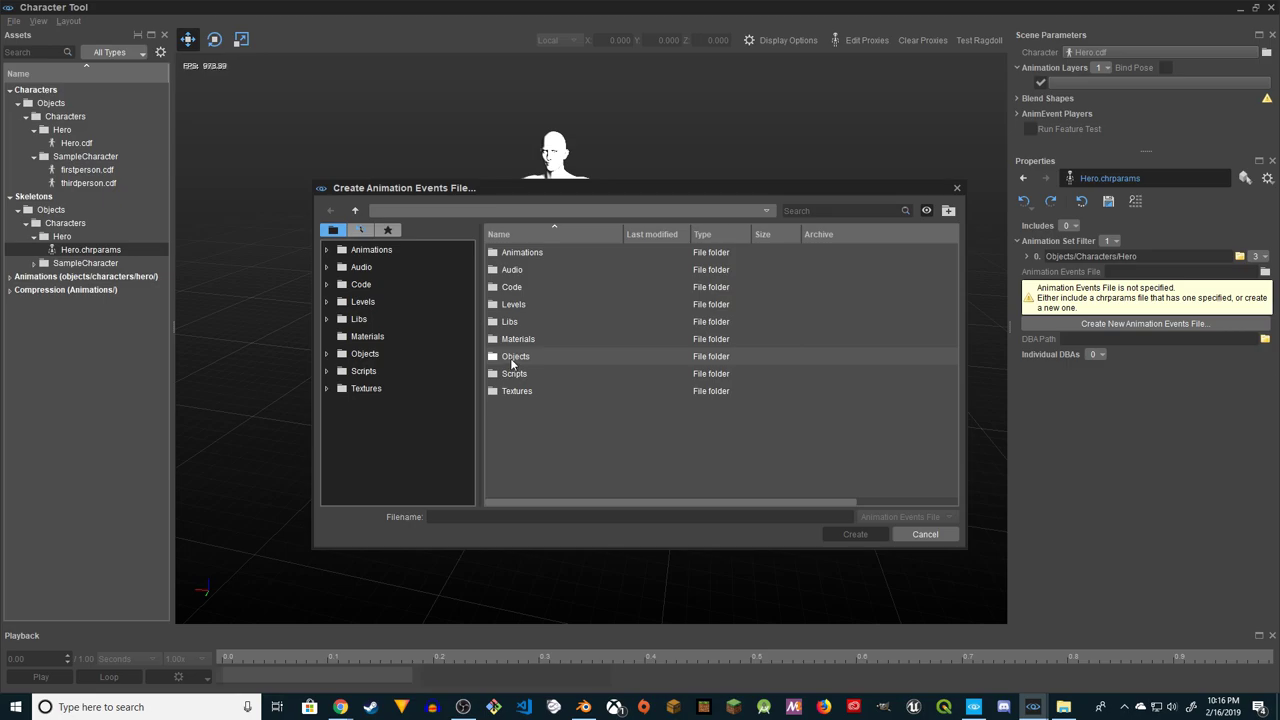
double_click(512, 357)
double_click(530, 252)
double_click(528, 253)
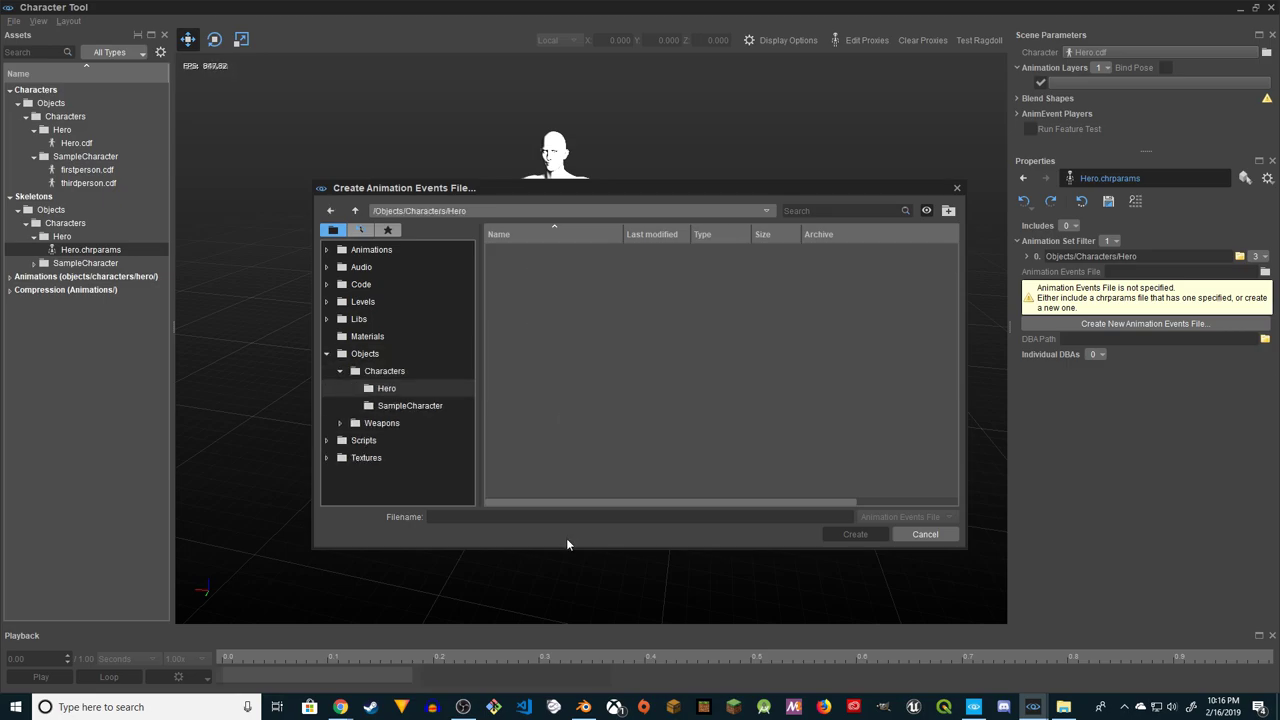
click(592, 517)
text(Her)
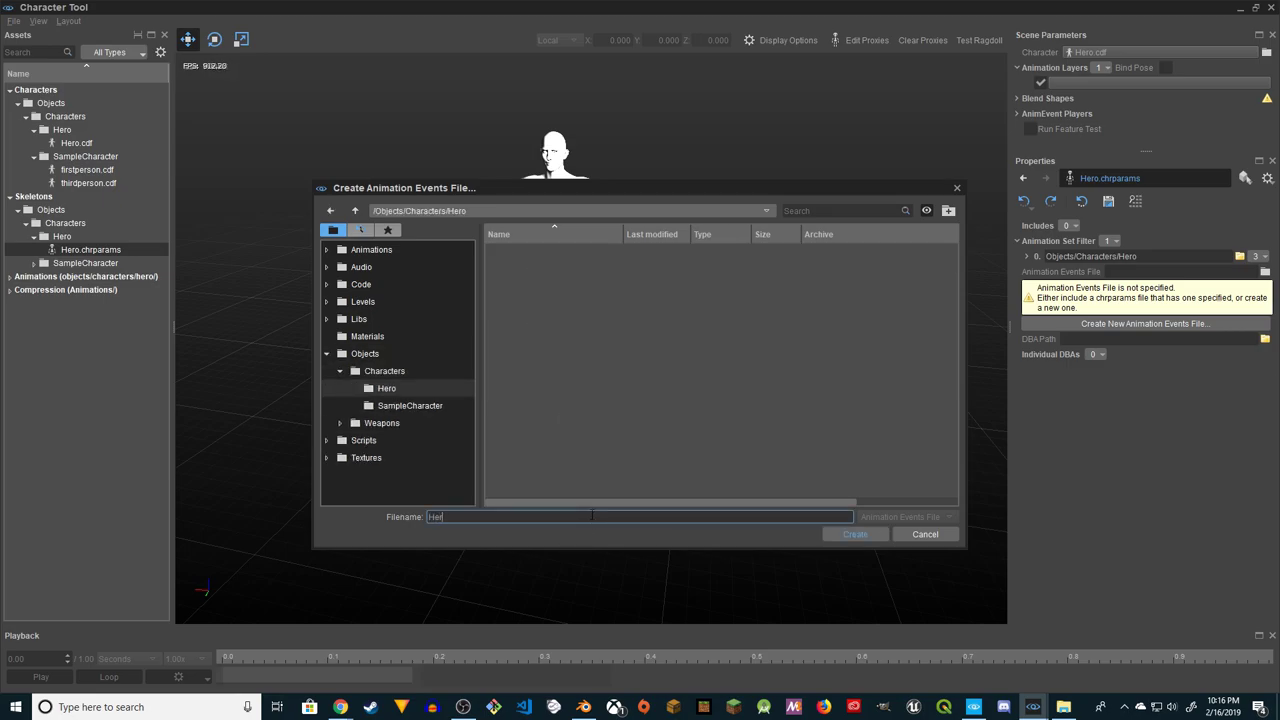
text(o.animevent)
key(Return)
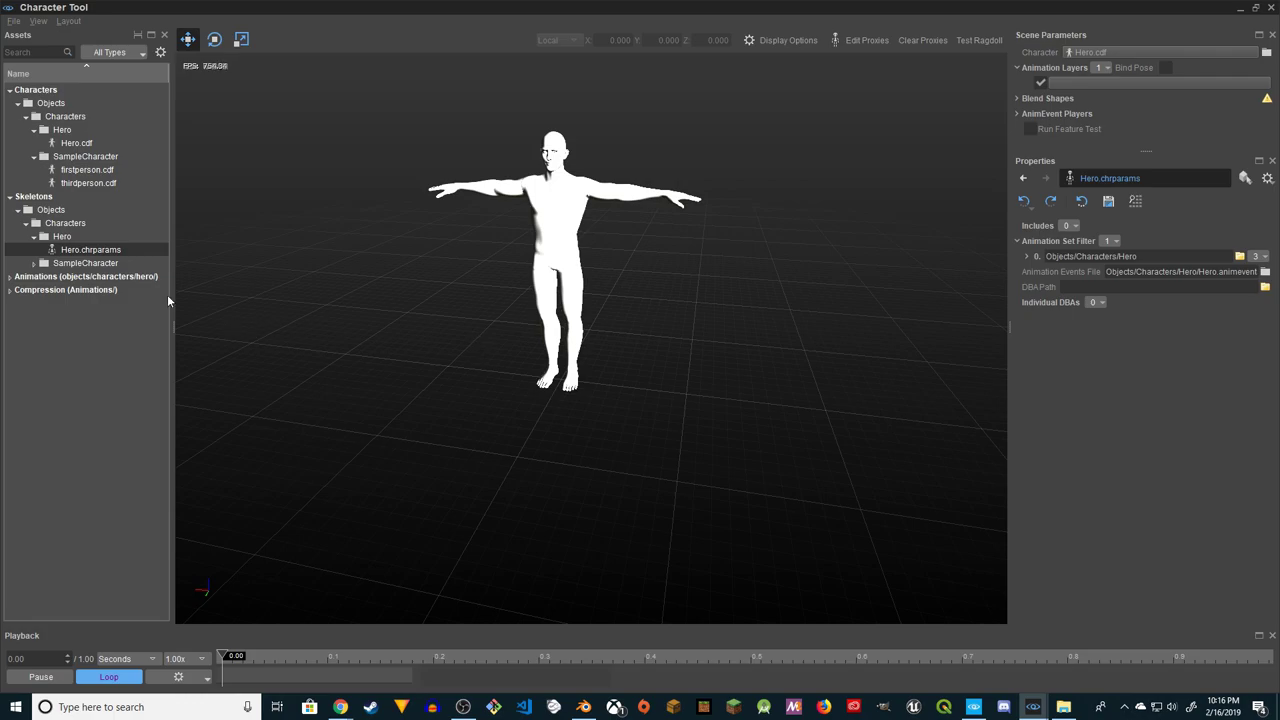
Preview the imported Hero Pose, Hero Idle and Hero Walking animations on the character
click(9, 277)
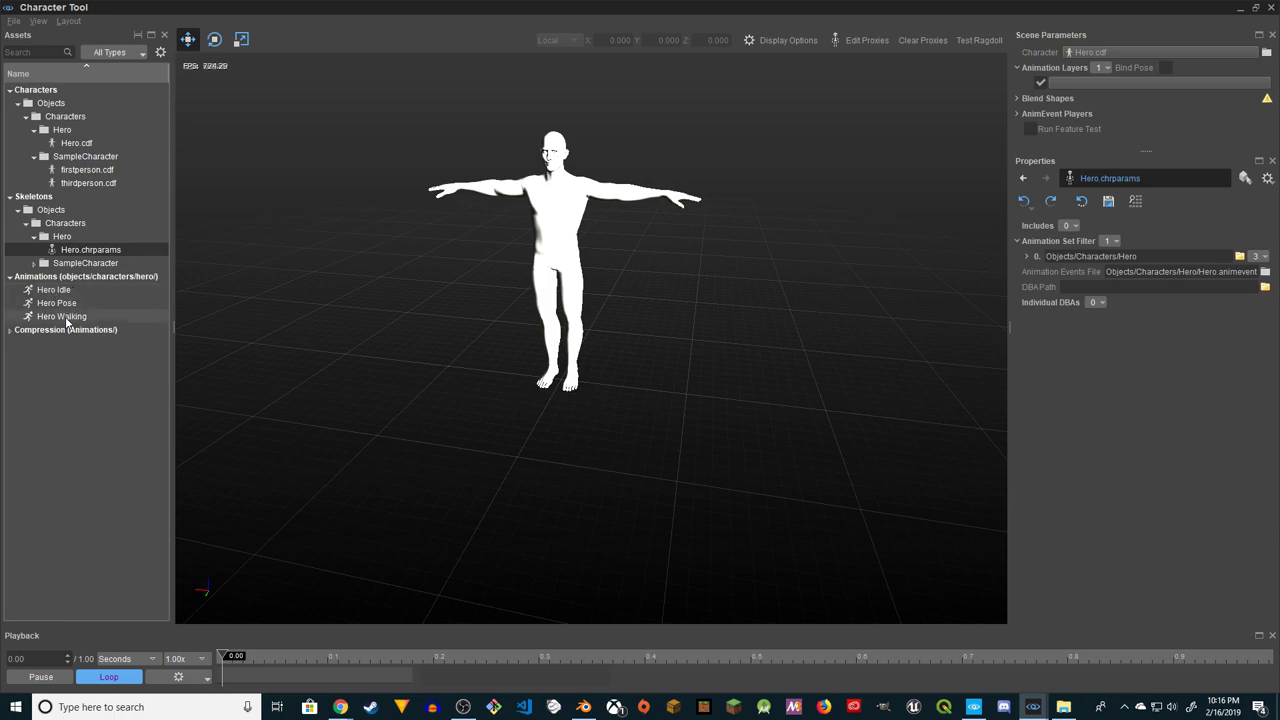
click(56, 303)
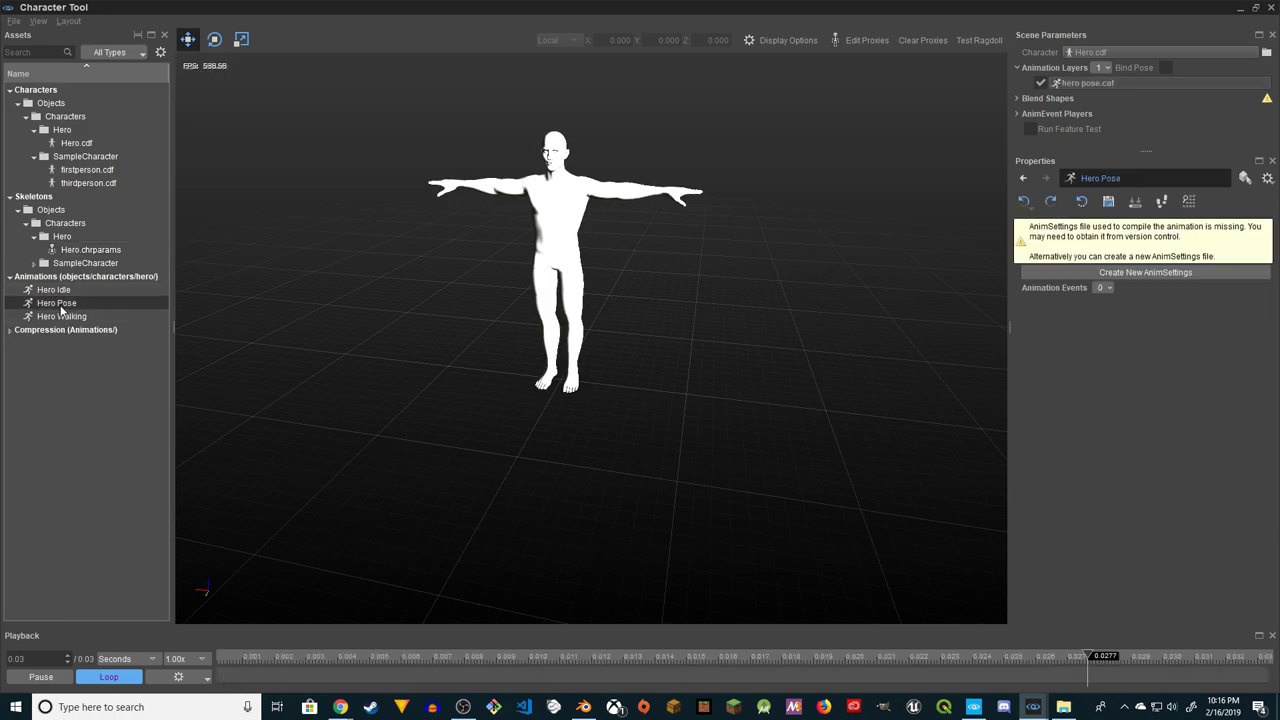
click(54, 290)
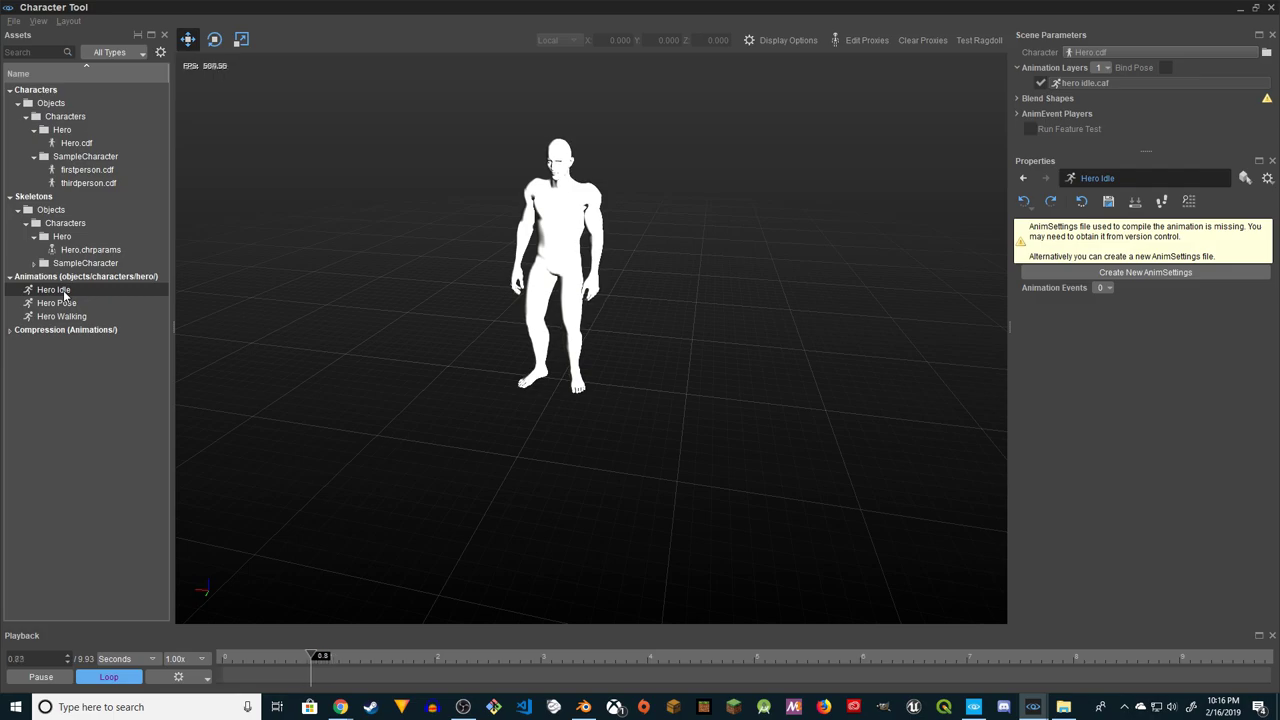
click(73, 318)
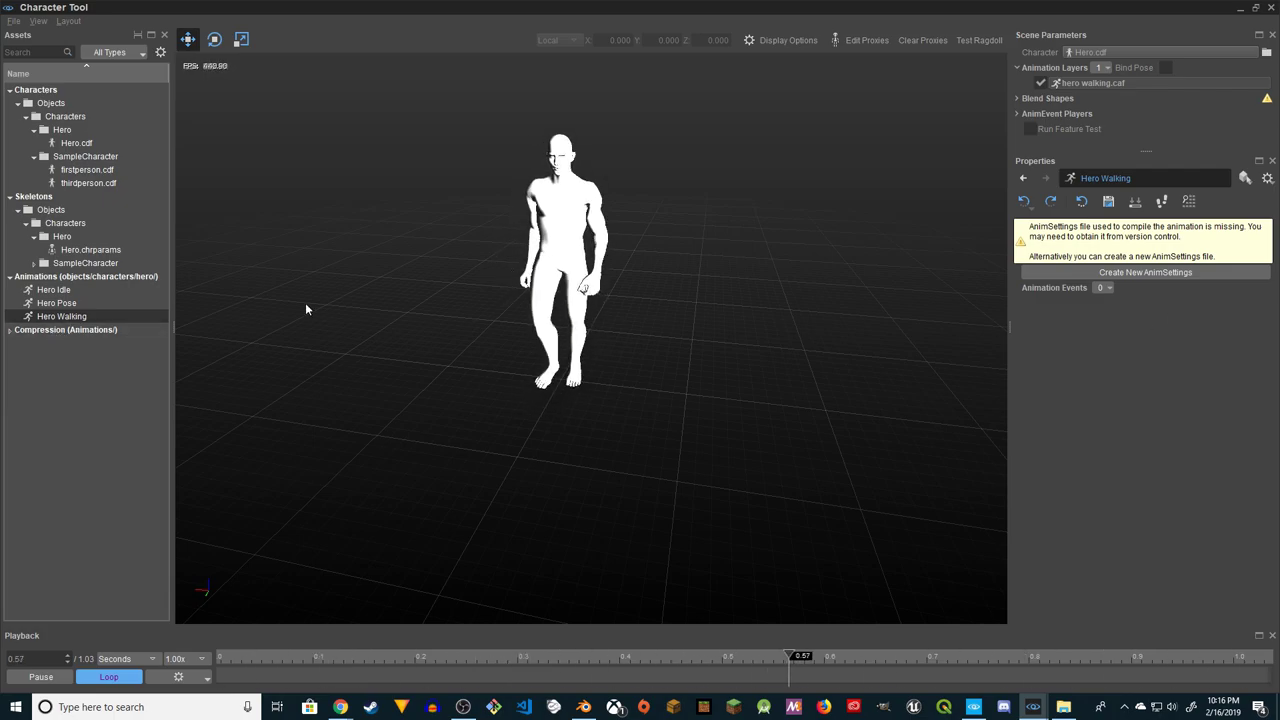
Create and save new AnimSettings for the Hero Pose animation and check the available skeleton aliases
click(57, 303)
click(1168, 273)
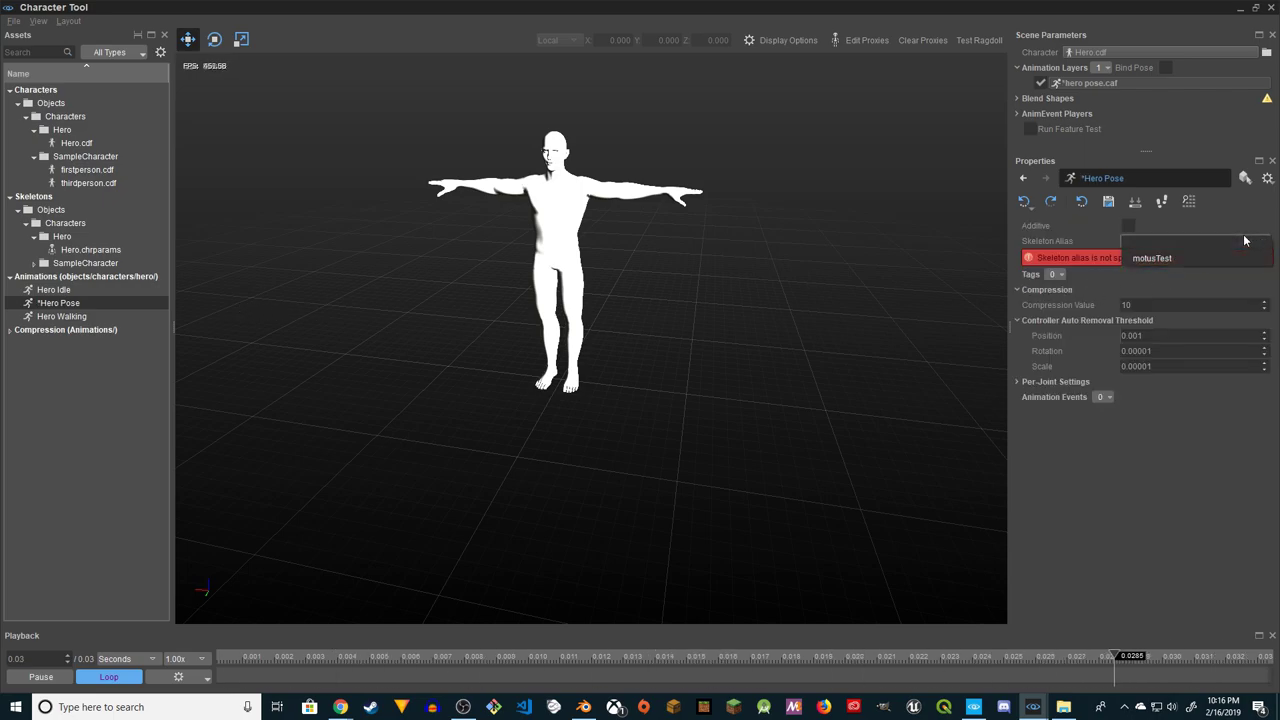
click(1108, 201)
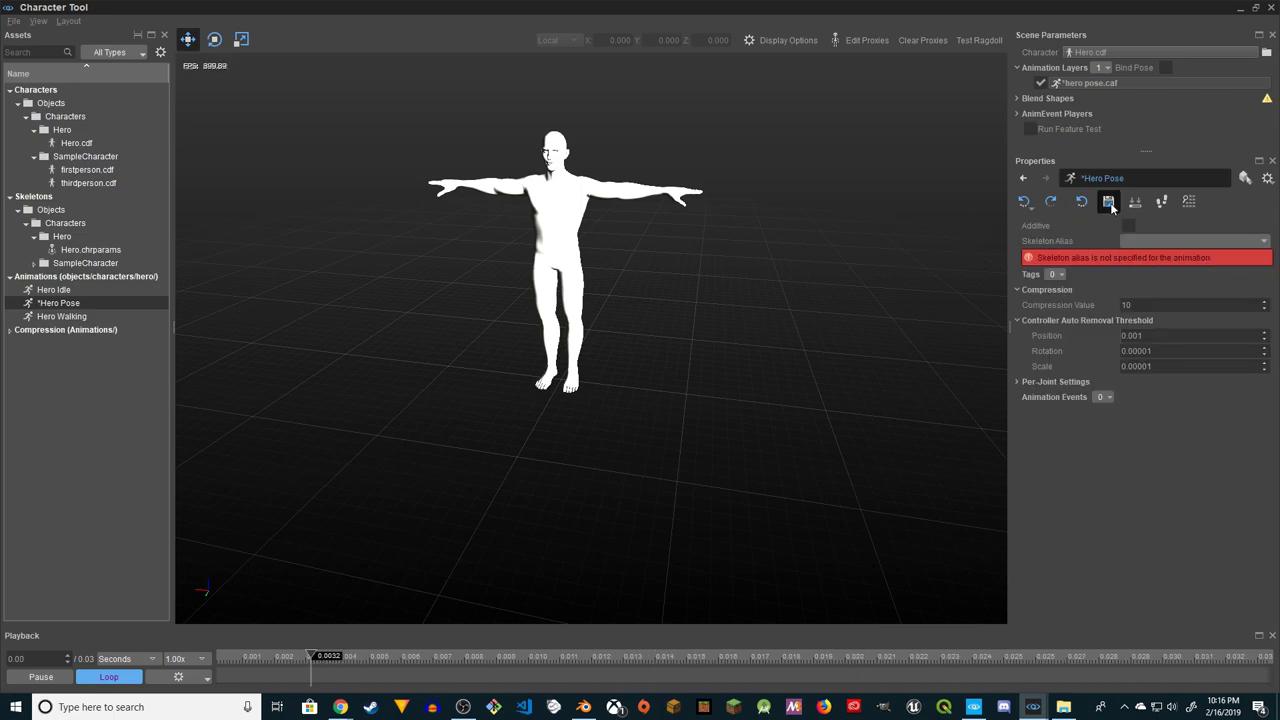
click(1208, 241)
Add a second alias to the Skeleton List using Hero.chr from Objects/Characters/Hero and save the list
click(10, 332)
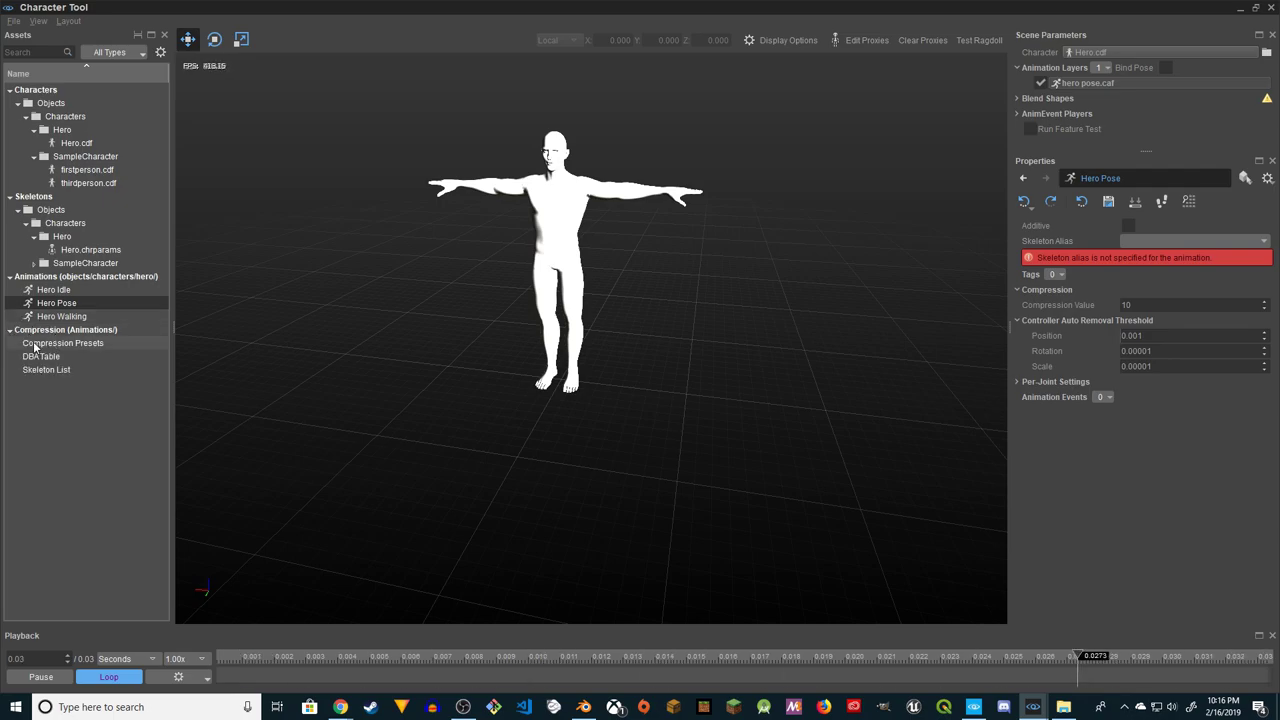
click(20, 370)
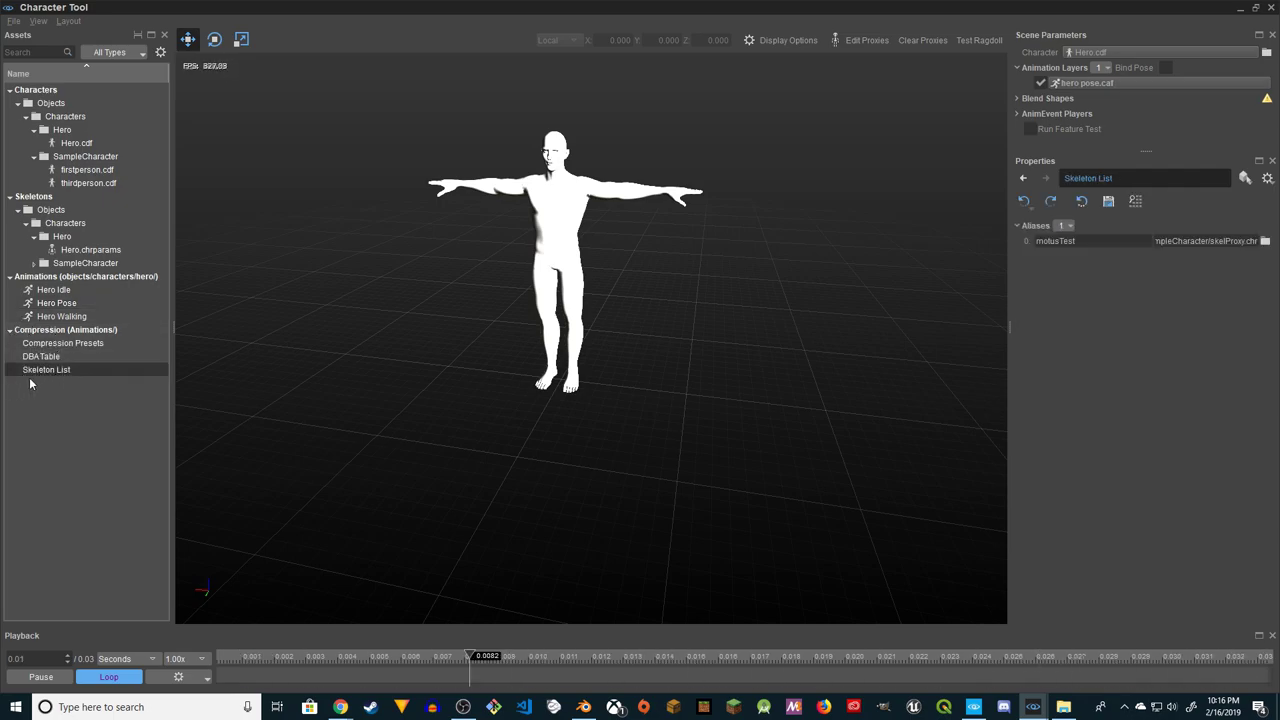
click(1065, 226)
click(1070, 255)
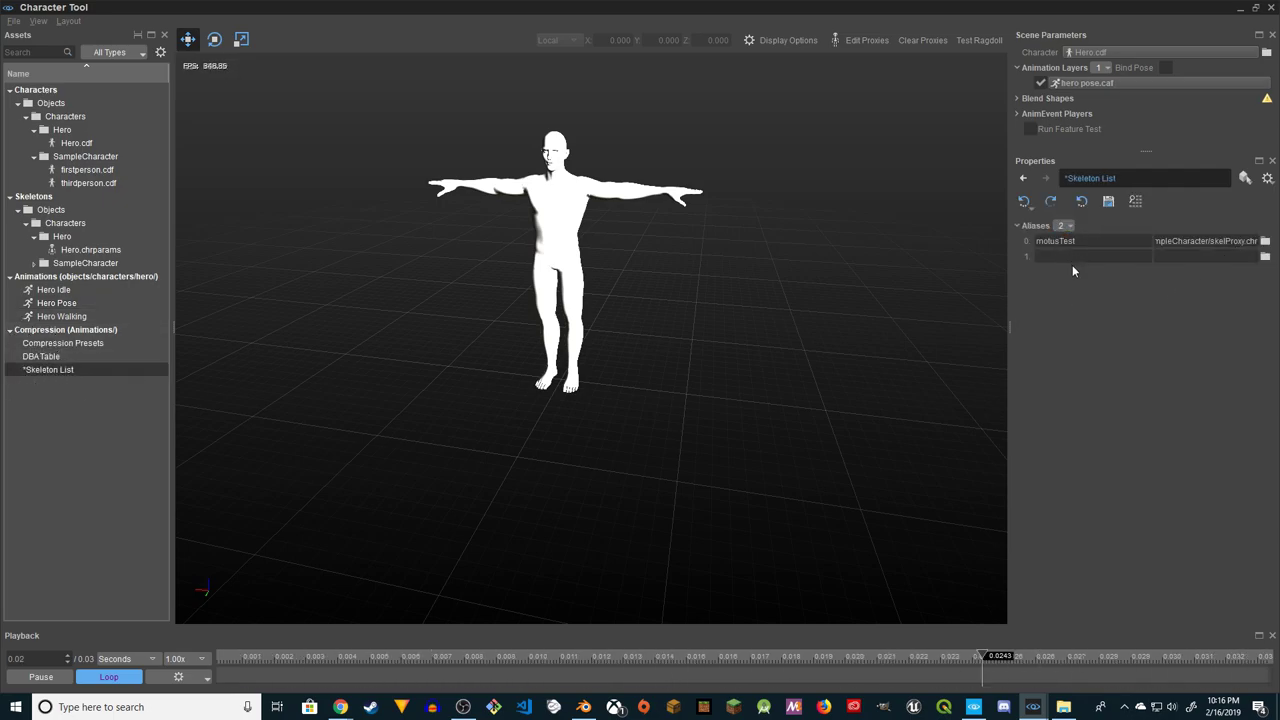
click(1265, 257)
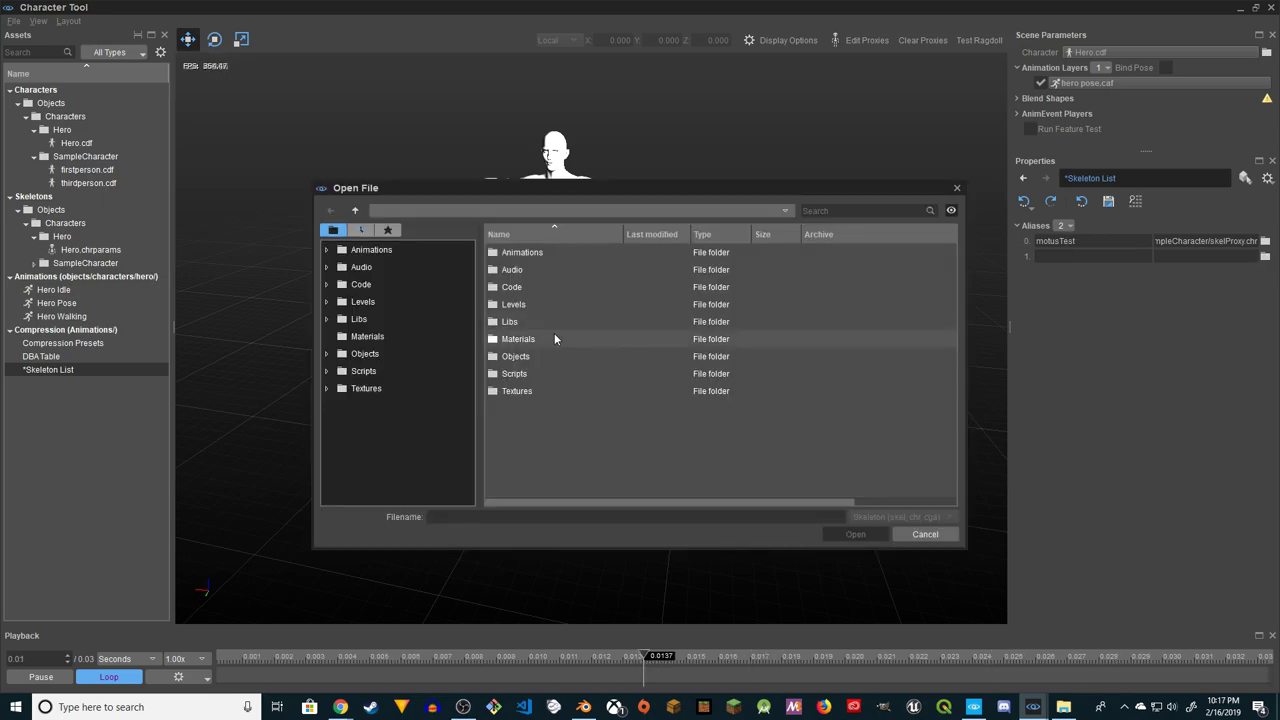
double_click(516, 356)
double_click(513, 253)
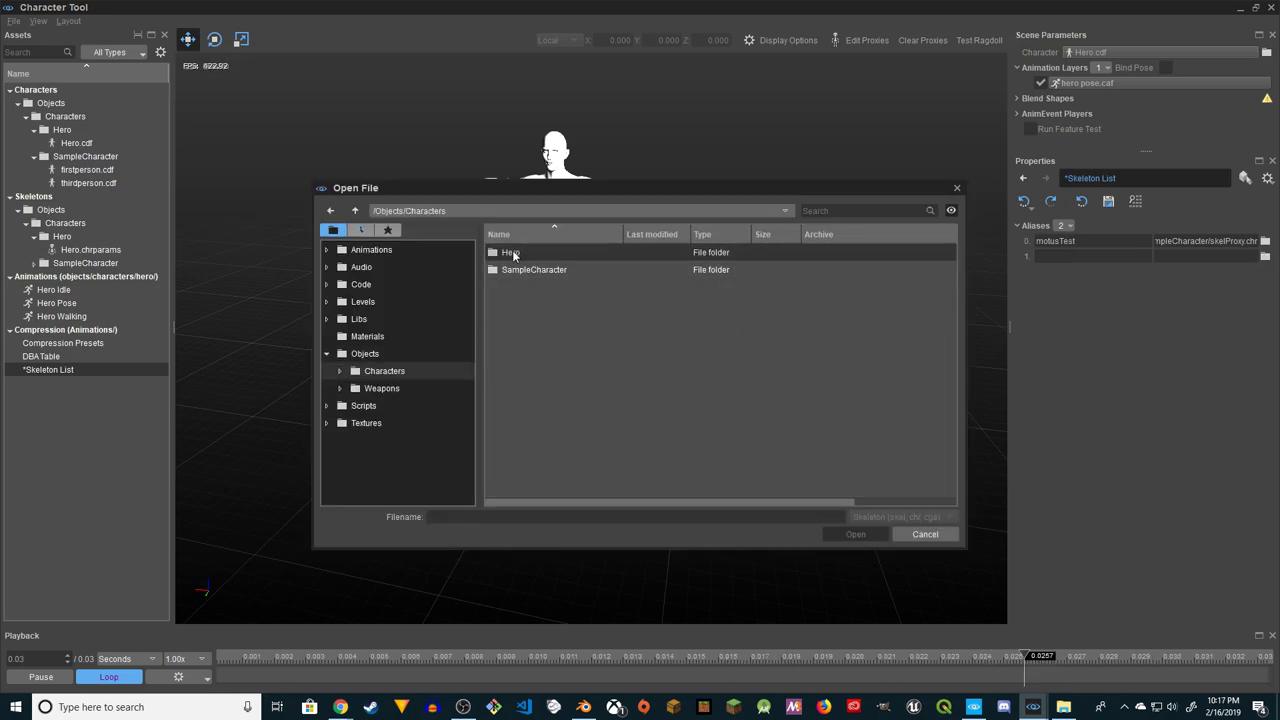
double_click(513, 253)
double_click(513, 253)
click(1111, 204)
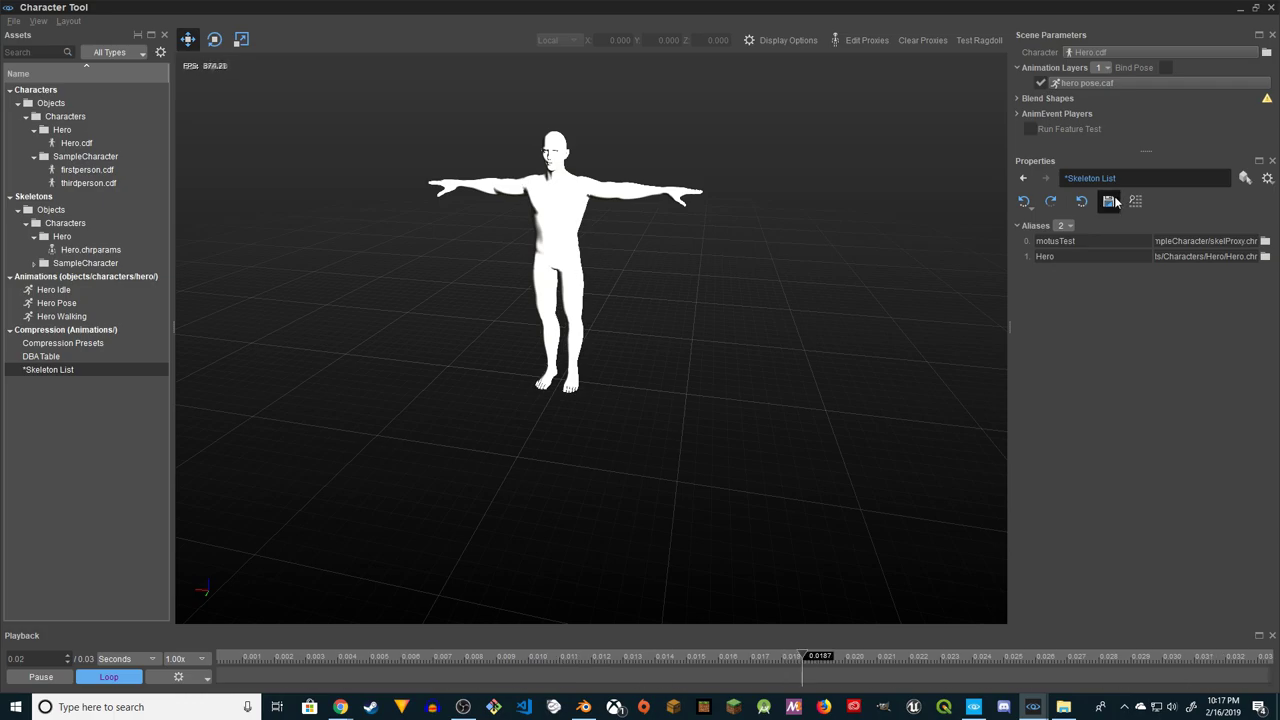
Create AnimSettings for the Hero Idle animation with Hero as the skeleton alias and save them
click(70, 344)
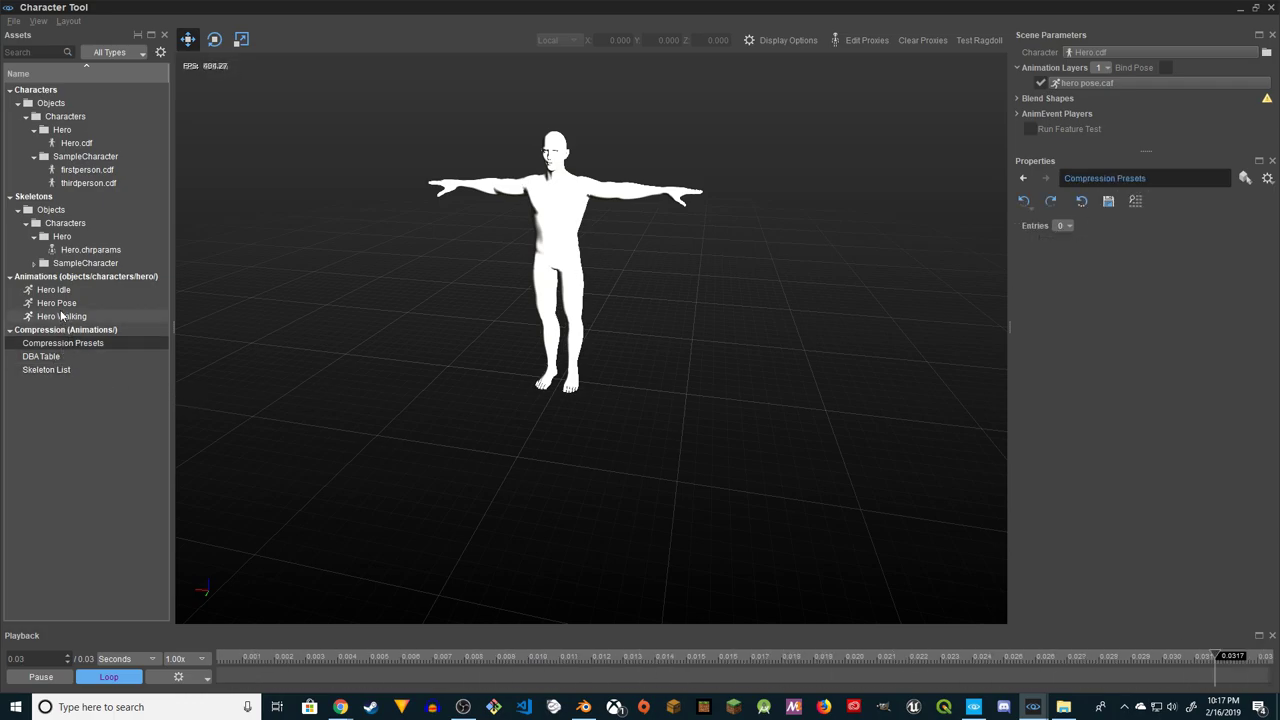
click(56, 303)
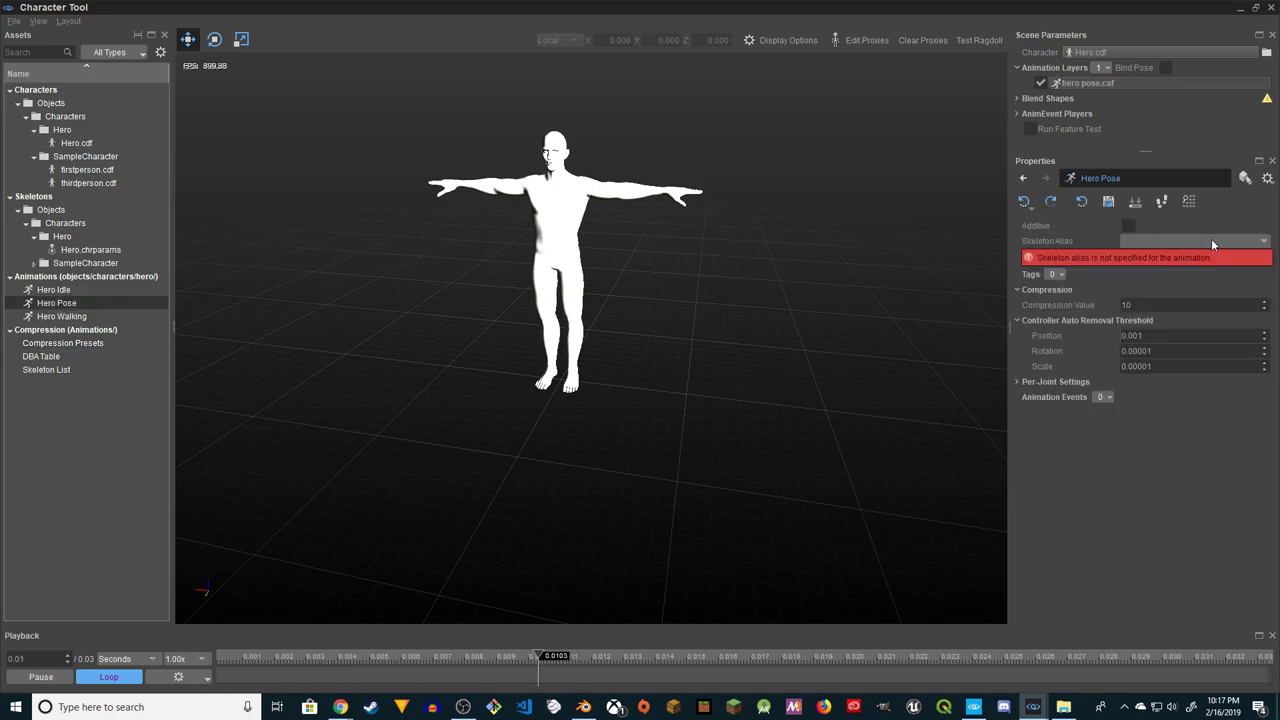
click(76, 368)
click(55, 289)
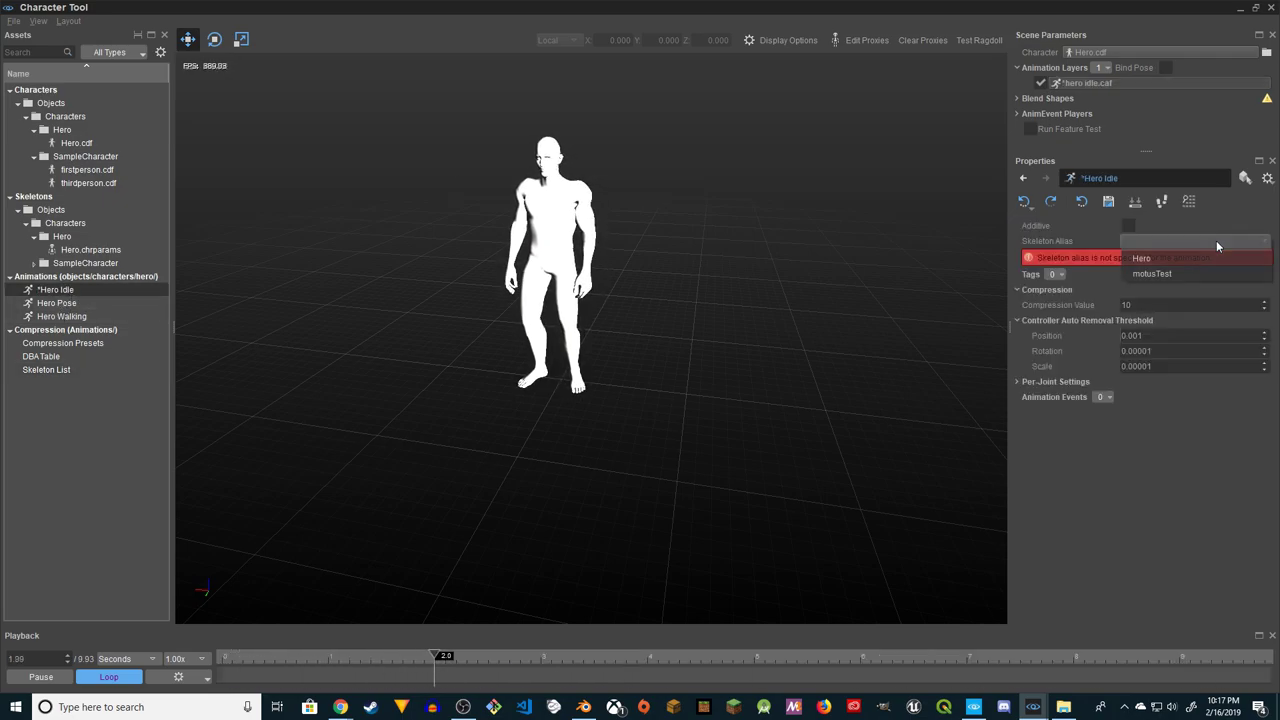
click(1213, 240)
click(1159, 255)
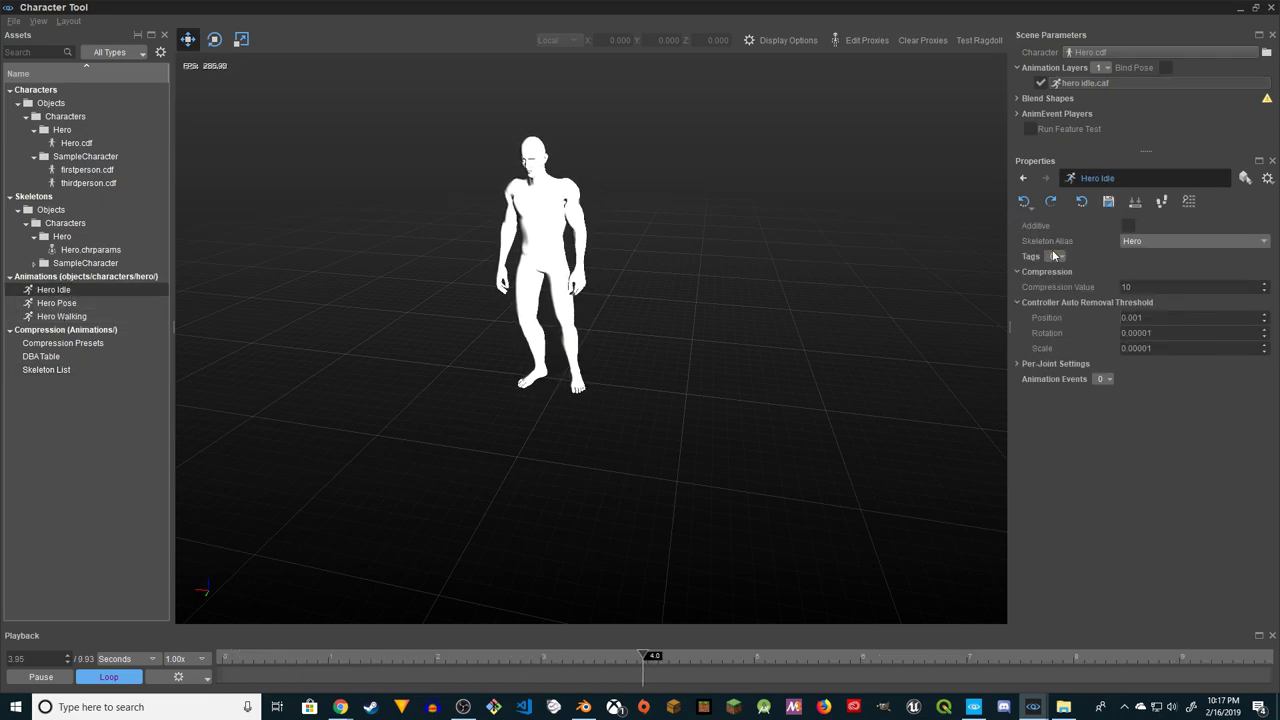
Set the skeleton alias of the Hero Pose animation to Hero and save it
click(158, 302)
click(1166, 240)
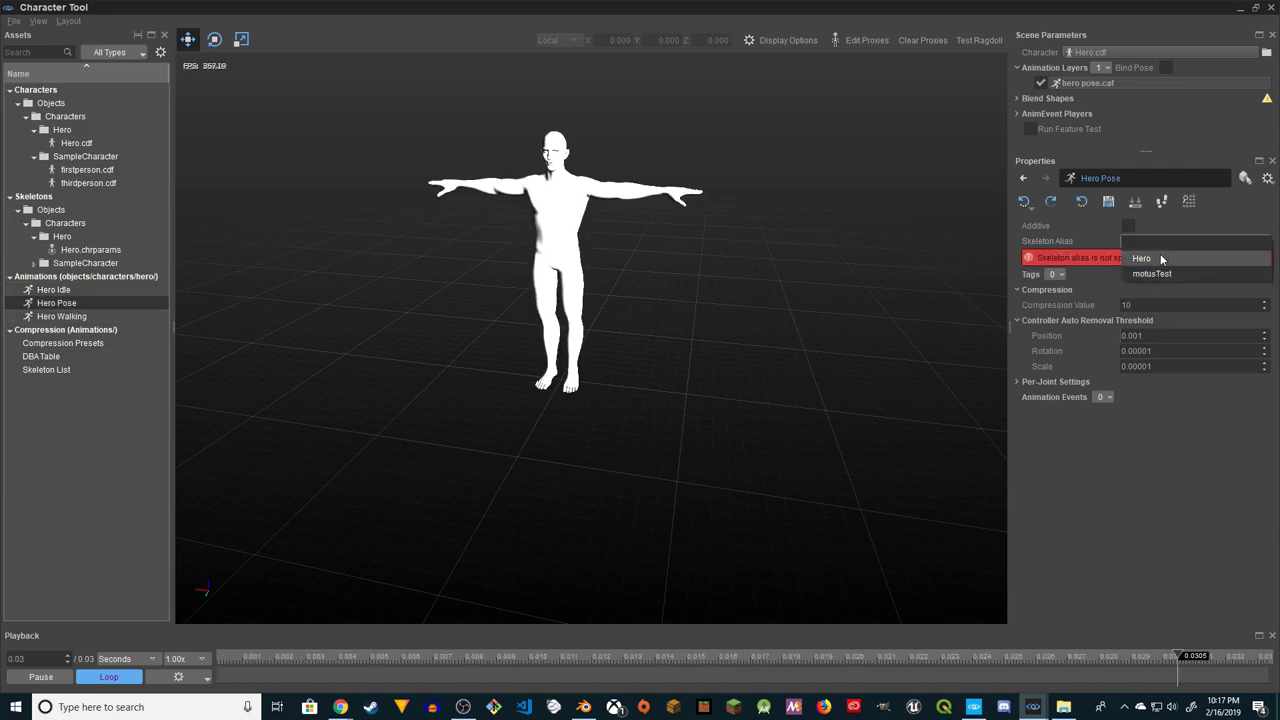
click(1160, 256)
Create AnimSettings for the Hero Walking animation with Hero as the skeleton alias and save them
click(131, 314)
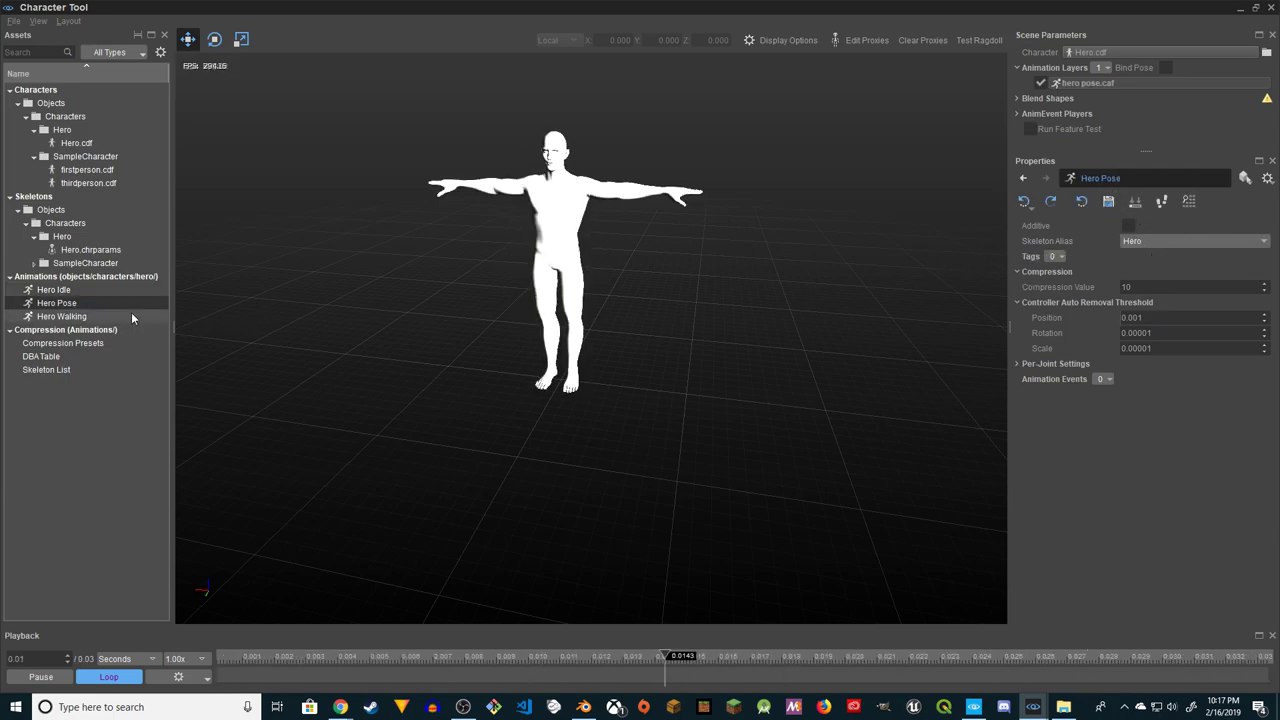
click(1161, 274)
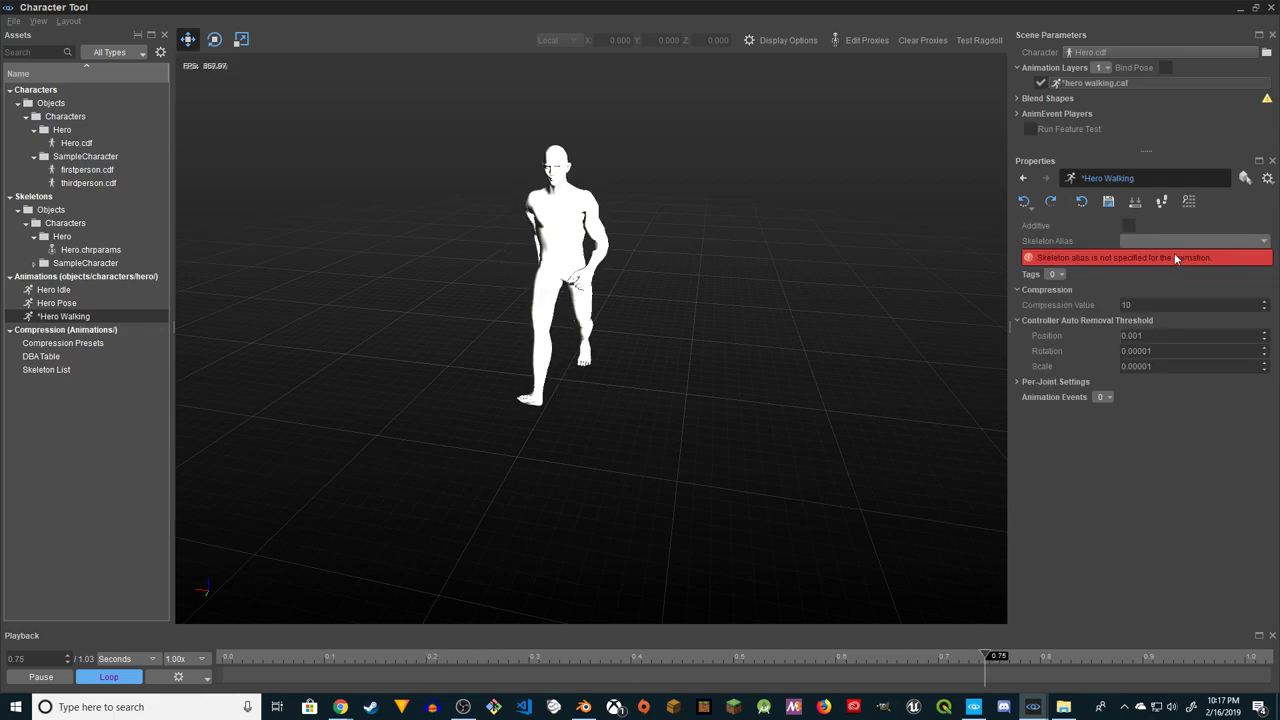
click(1193, 236)
click(1158, 254)
click(1108, 201)
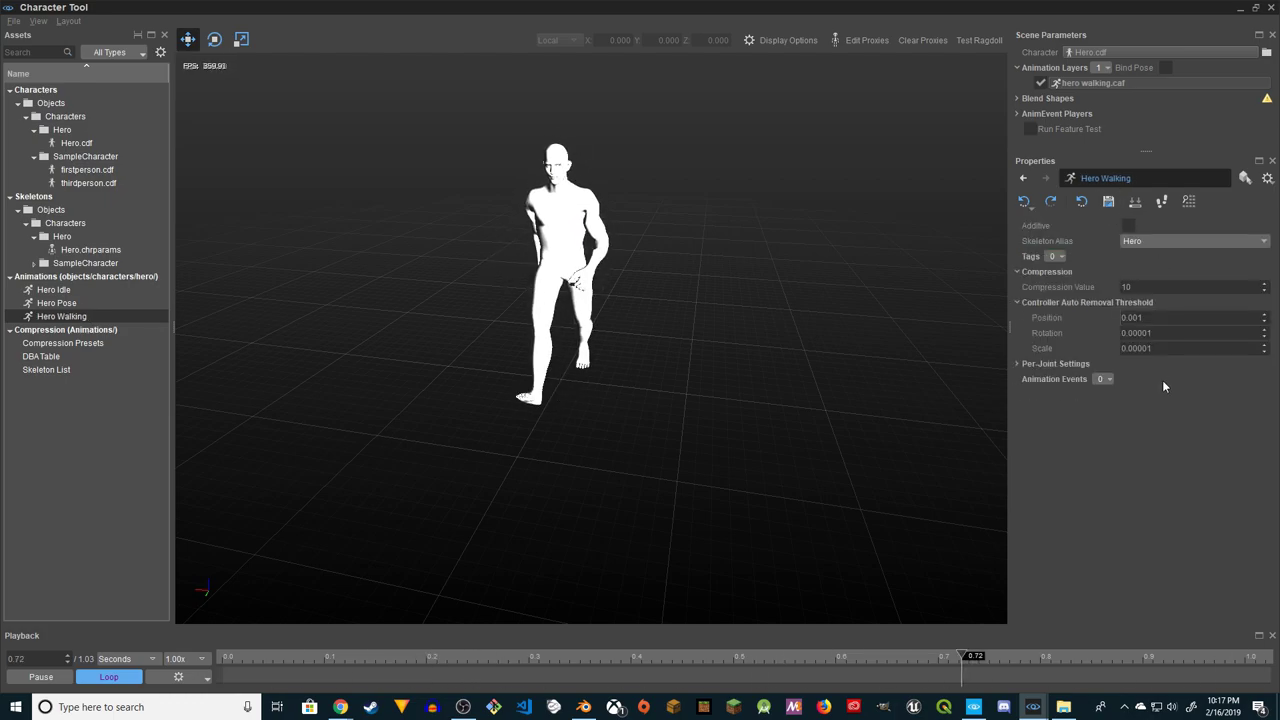
Return to Hero.cdf, close the Character Tool and reveal My Project in File Explorer from the CRYENGINE Launcher
click(76, 143)
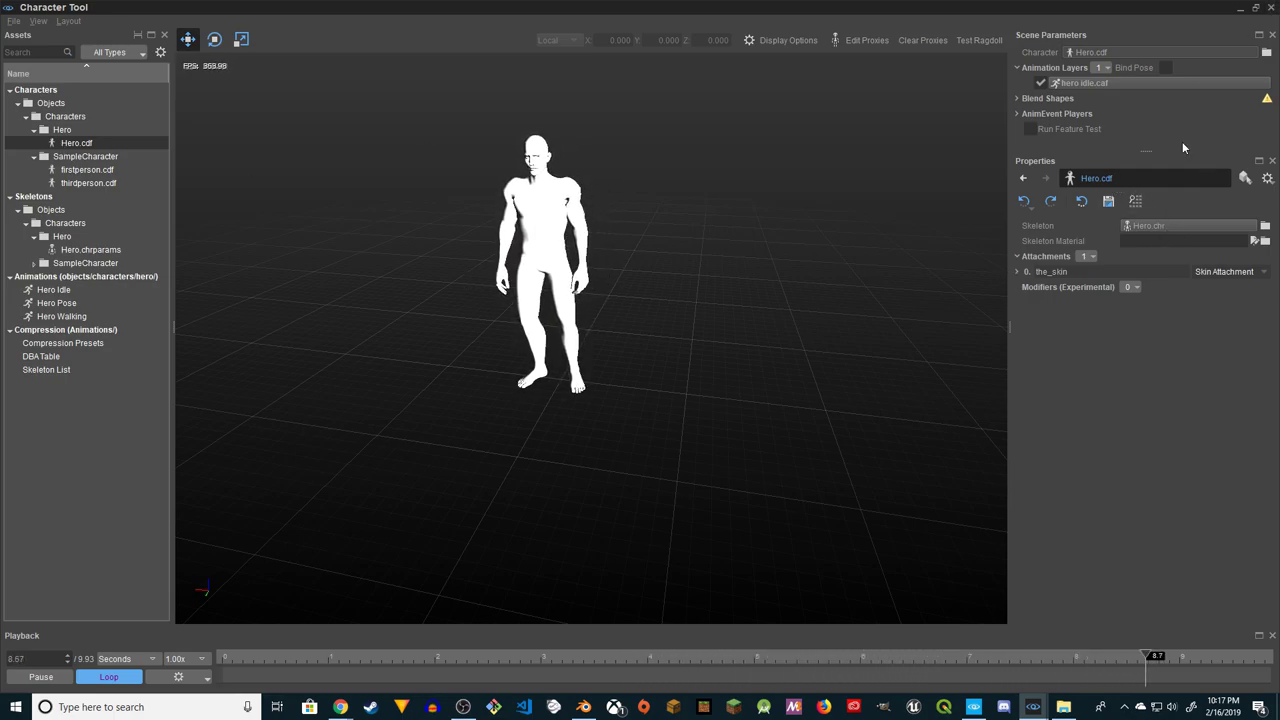
click(1271, 7)
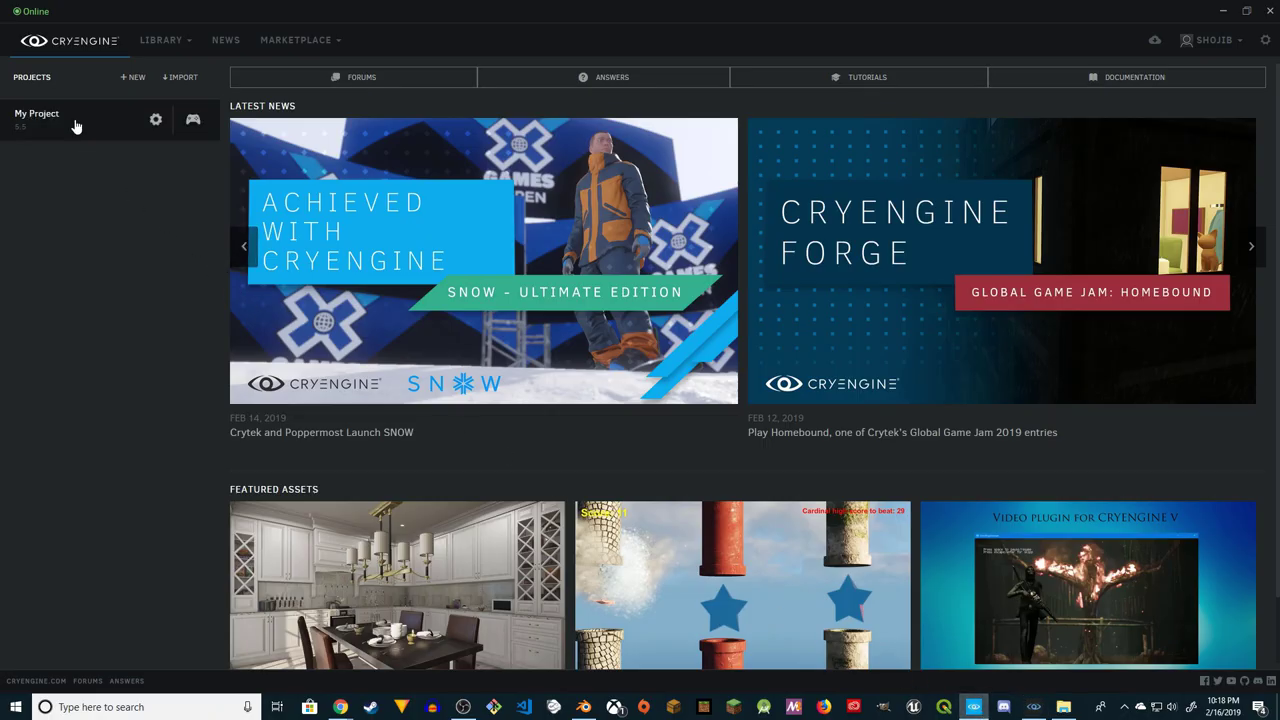
click(156, 120)
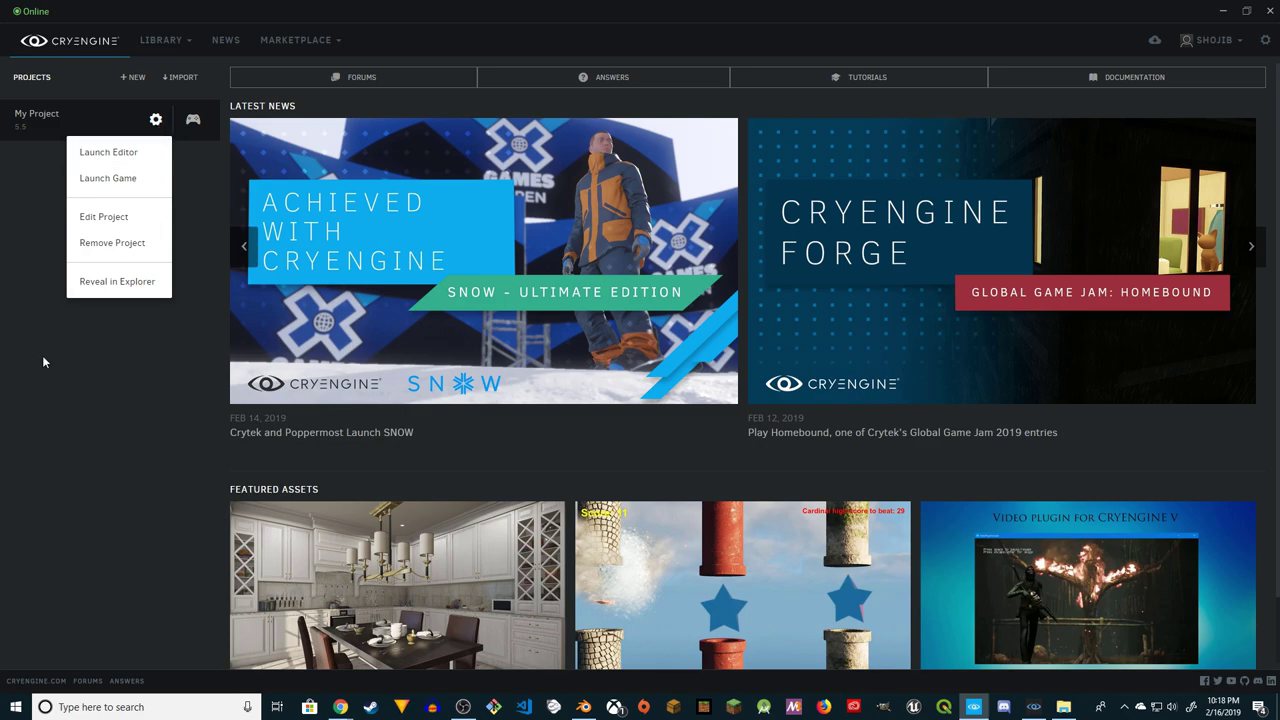
click(117, 282)
Open the Player XML file from the project's Assets/Animations/Mannequin/Preview folder in Visual Studio Code
click(586, 304)
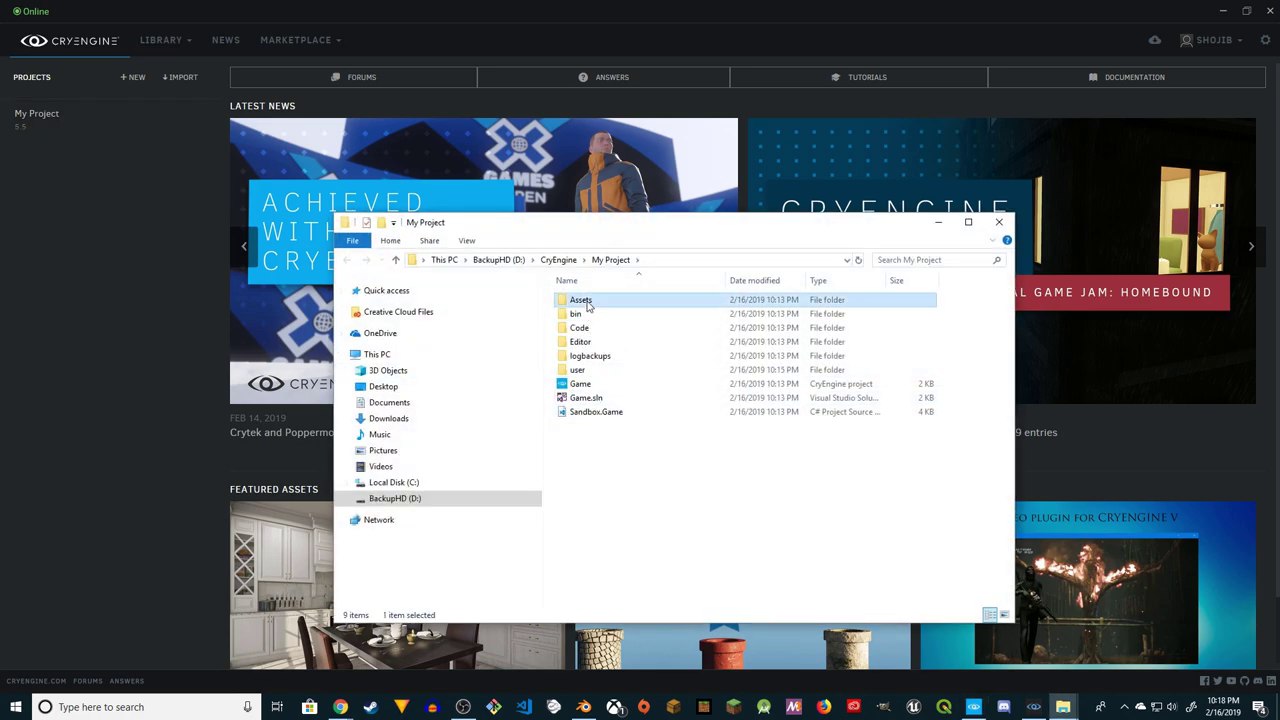
double_click(586, 302)
double_click(586, 302)
click(594, 316)
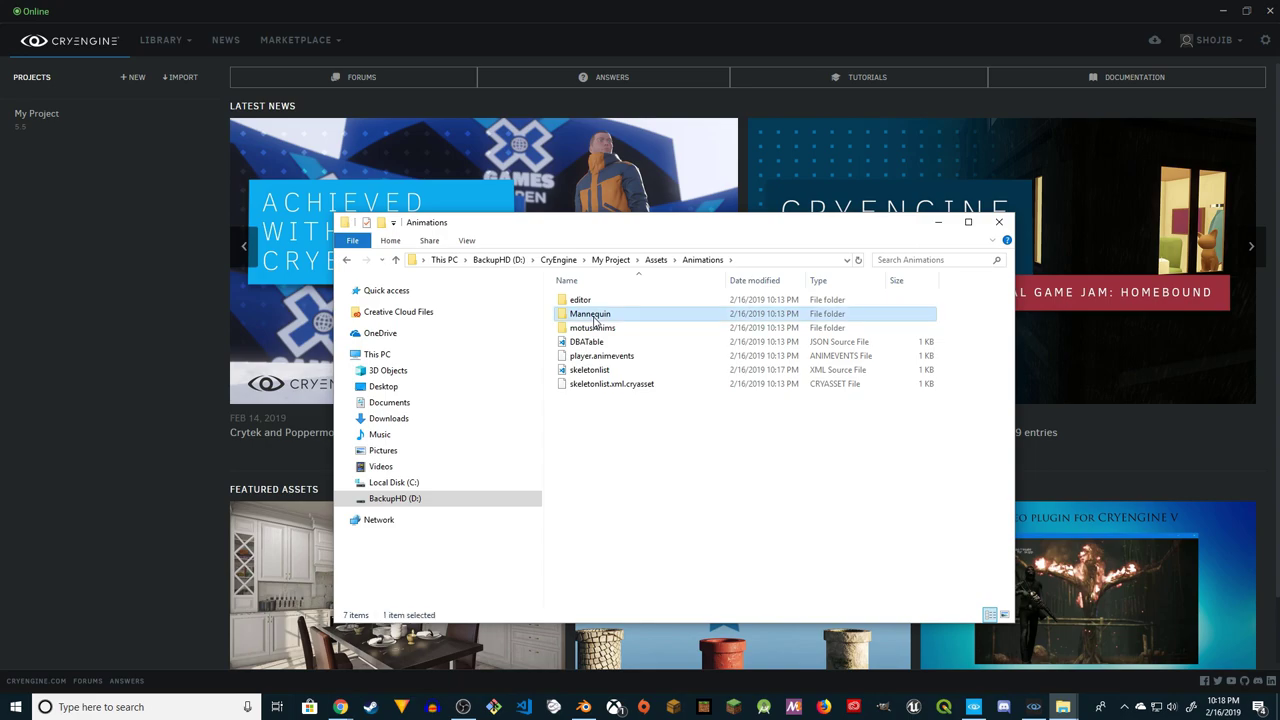
double_click(594, 316)
double_click(591, 316)
click(580, 302)
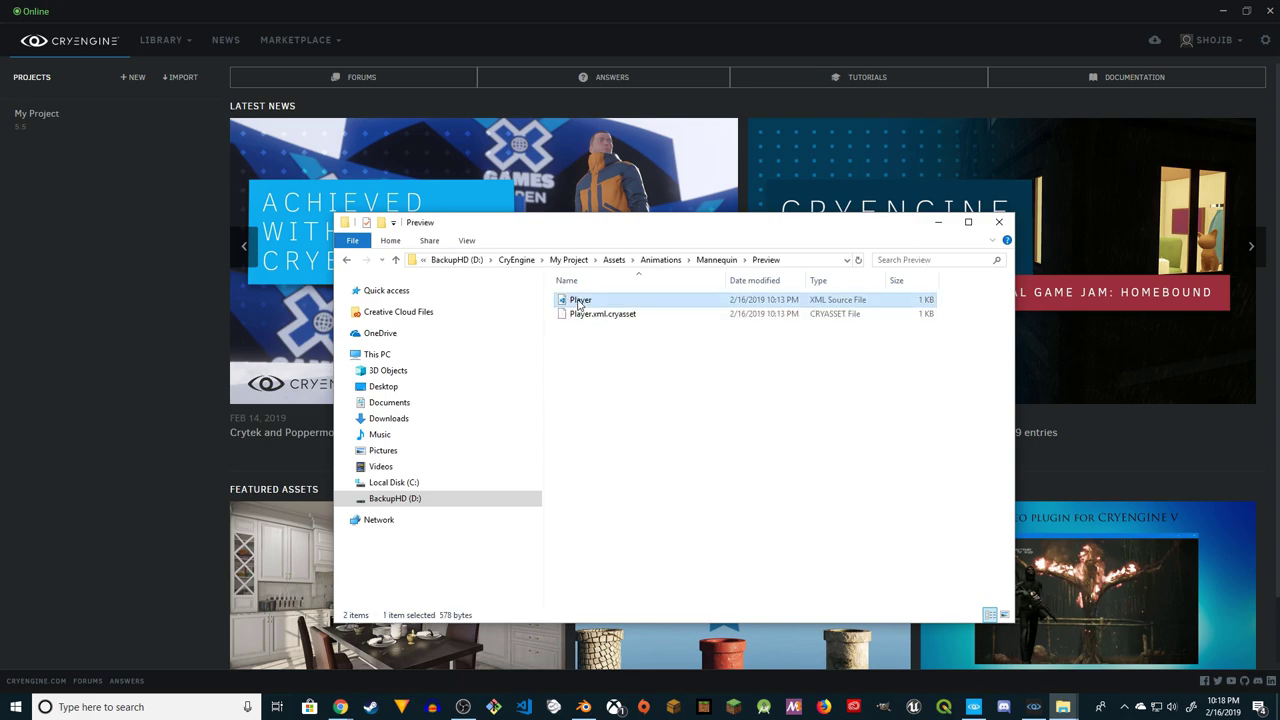
double_click(580, 302)
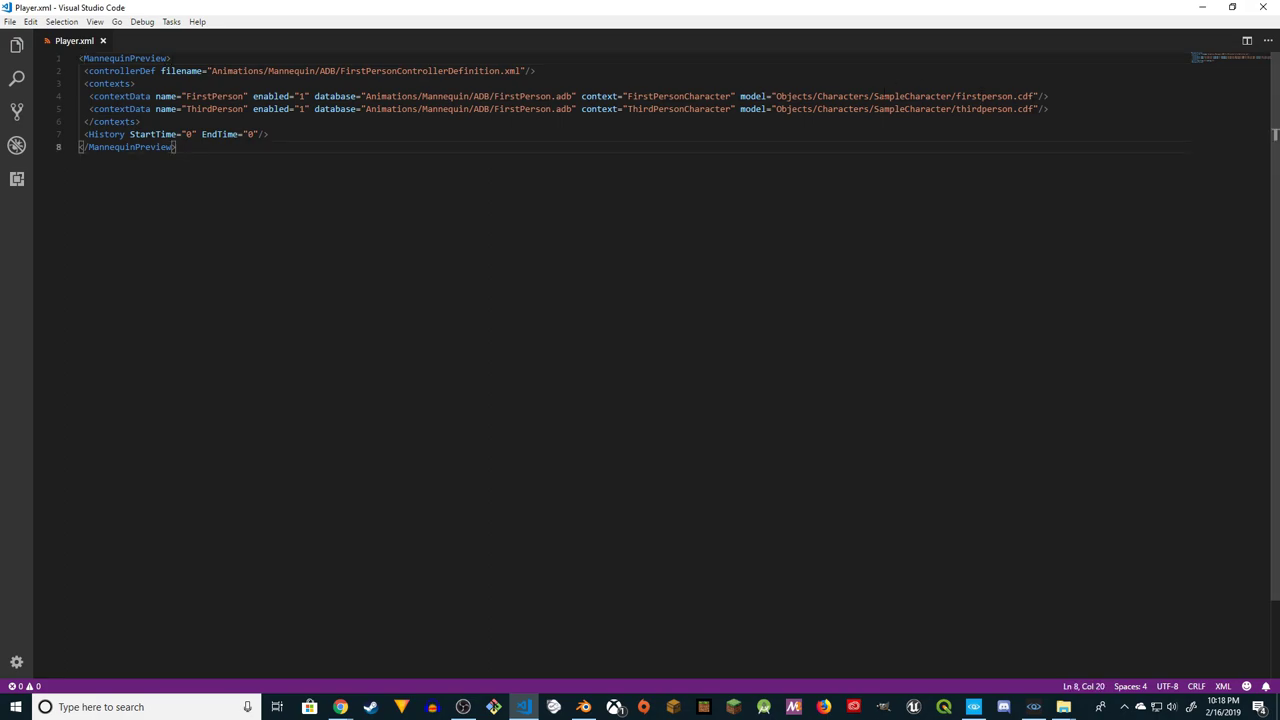
Point the FirstPerson and ThirdPerson context models in Player.xml to Objects/Characters/Hero/Hero.cdf, then save and close the file
drag(873, 96, 1014, 96)
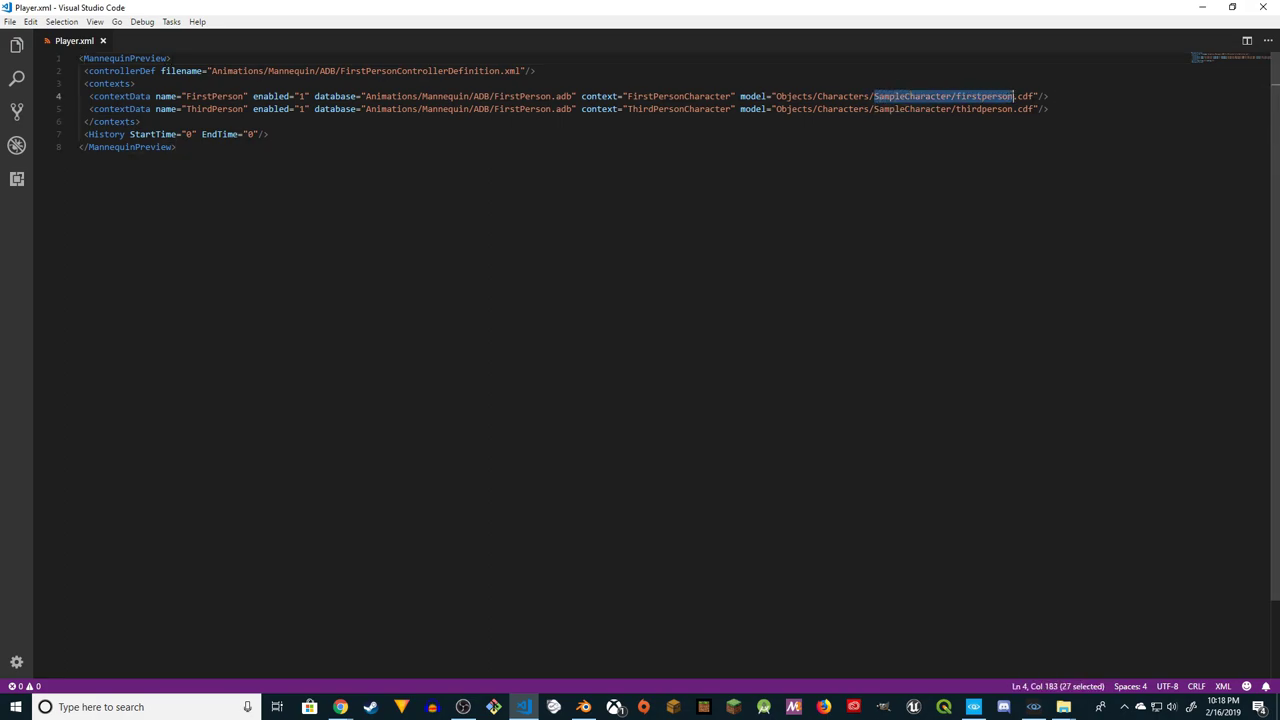
text(Hero)
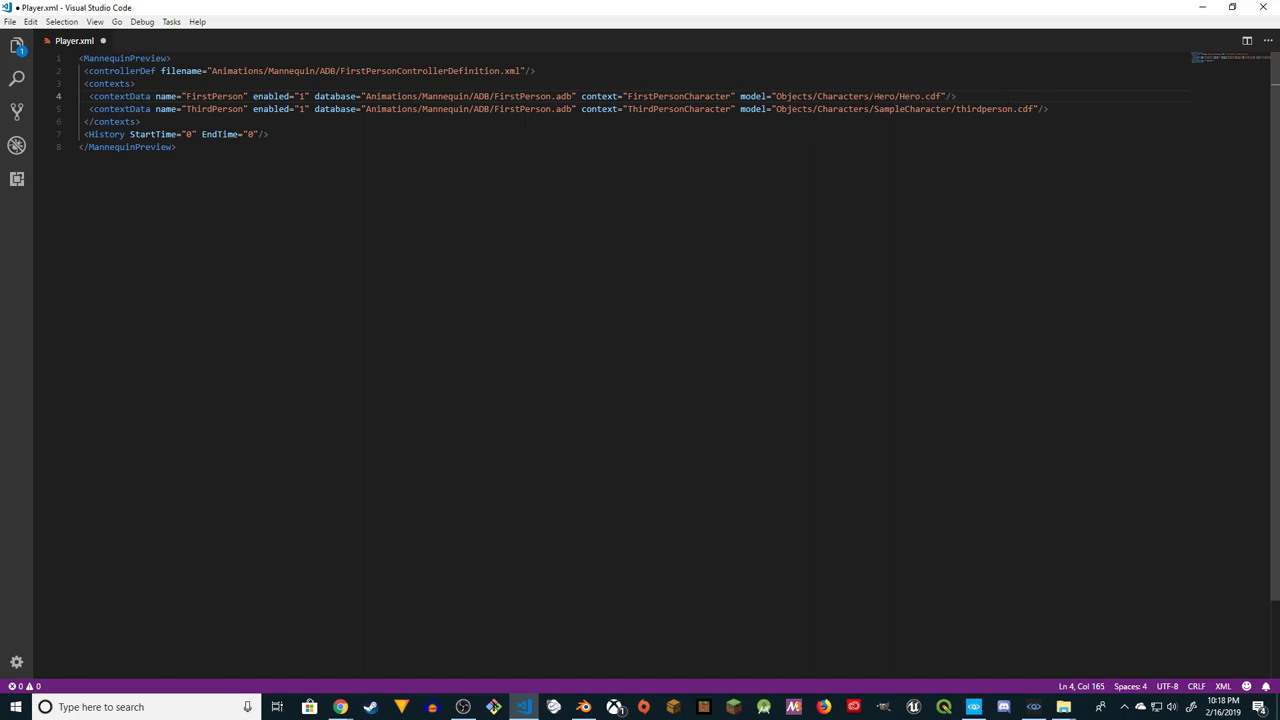
key(ctrl+shift+Left)
key(ctrl+shift+Left)
key(ctrl+shift+Left)
key(ctrl+c)
drag(874, 109, 990, 109)
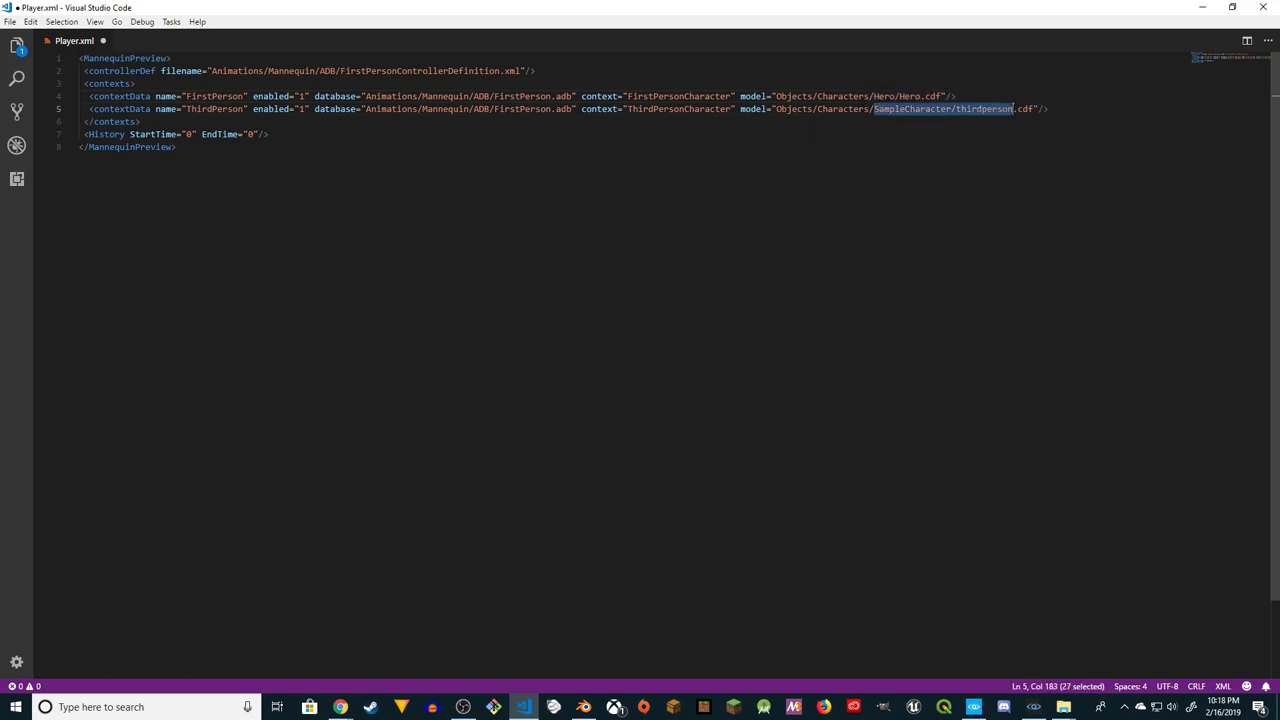
key(ctrl+v)
key(ctrl+s)
key(alt+F4)
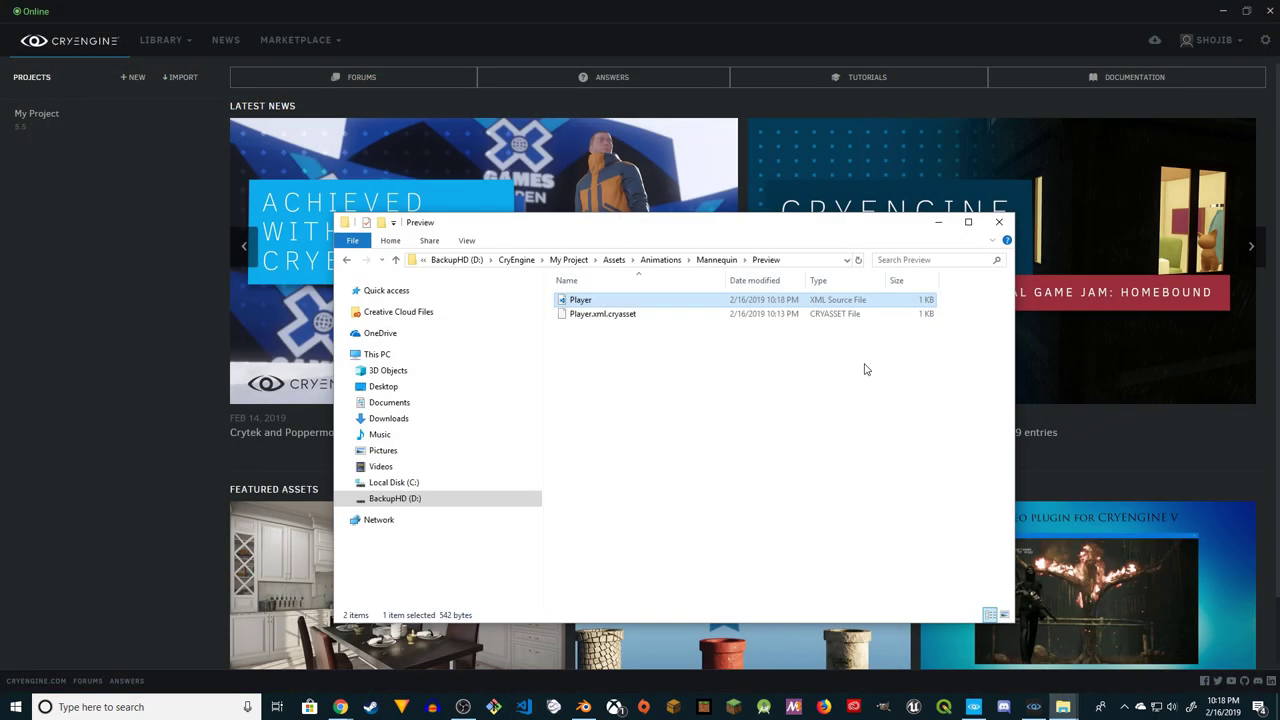
Switch to the CRYENGINE Sandbox and open the Player C# script from Assets/Code/Player in Visual Studio, dismissing the project review dialog
click(780, 403)
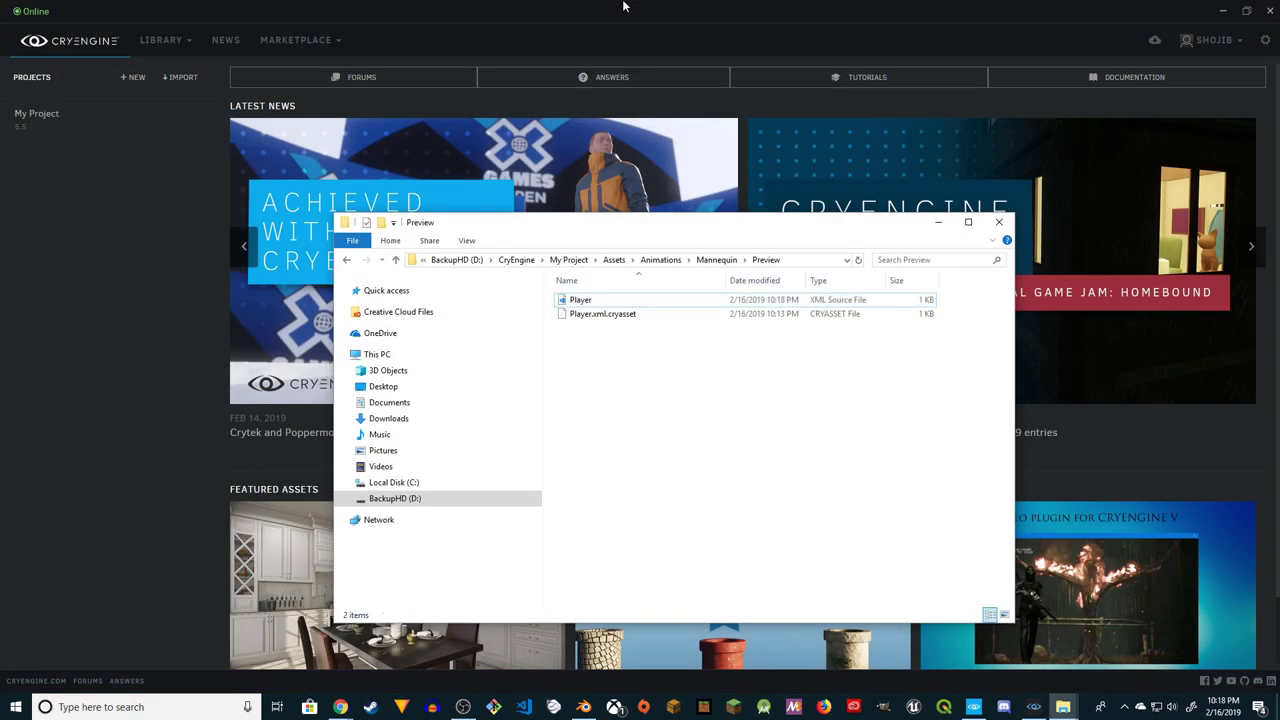
click(1036, 707)
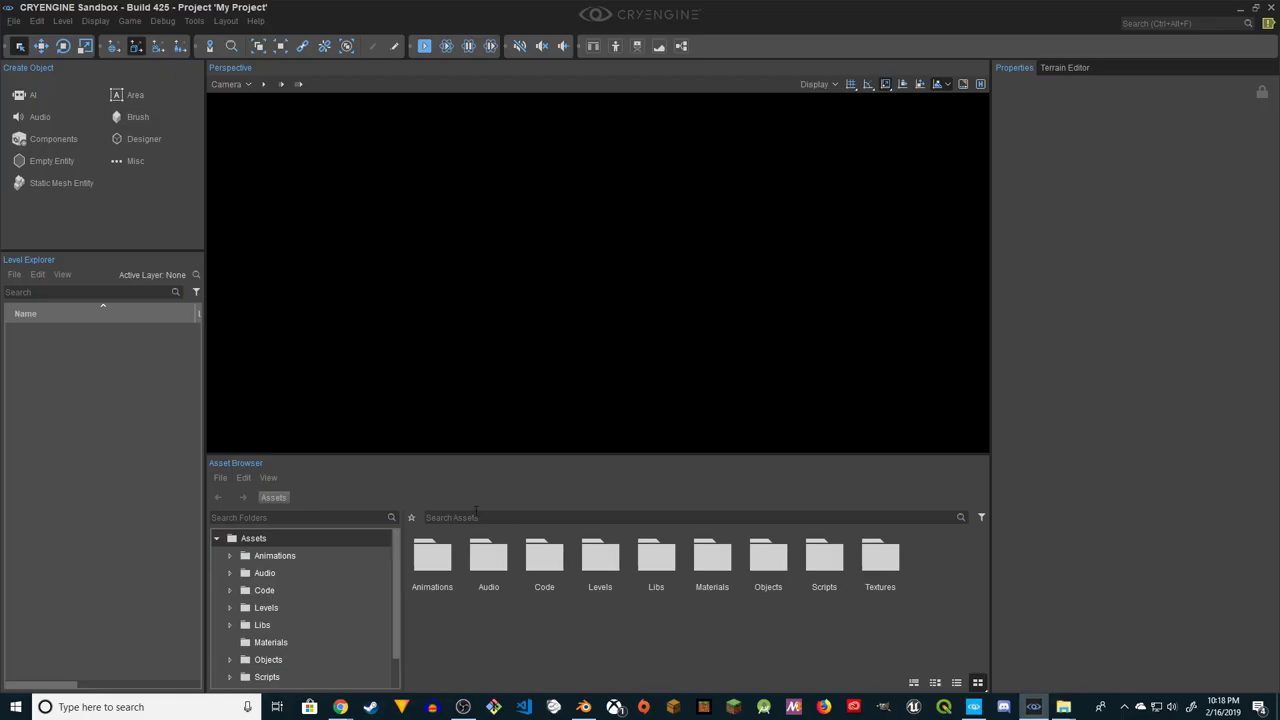
click(266, 592)
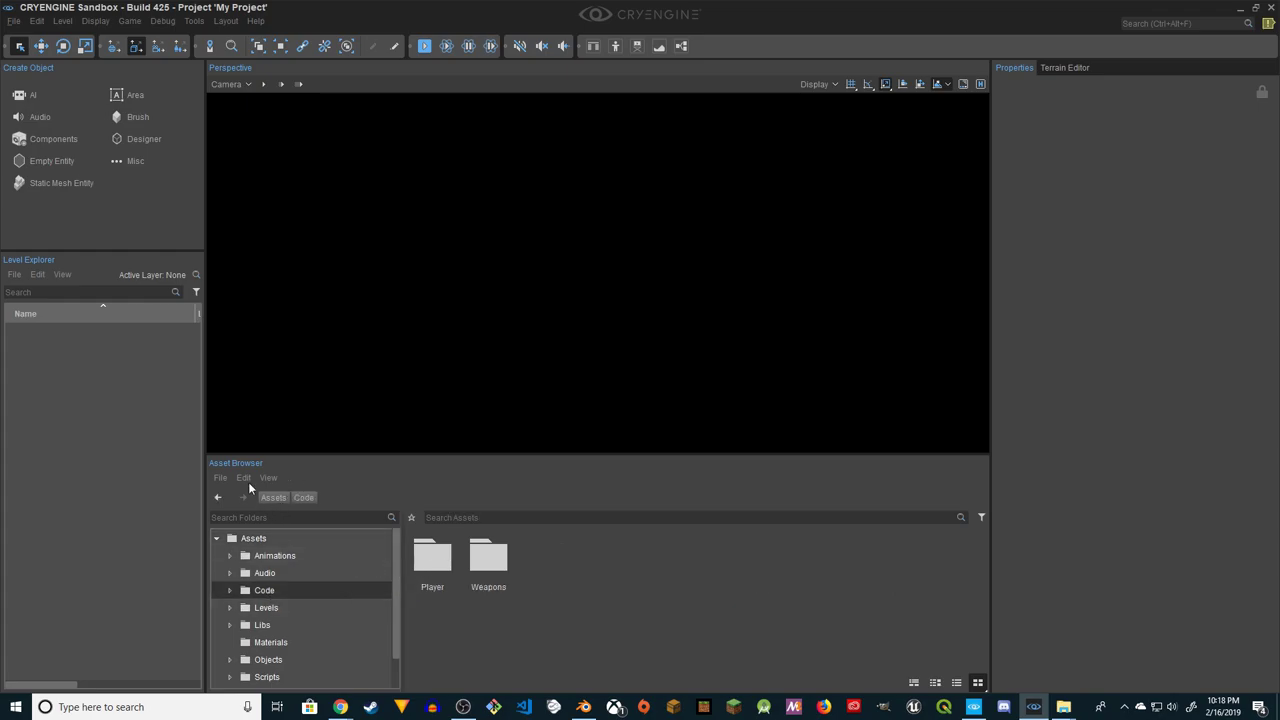
double_click(447, 570)
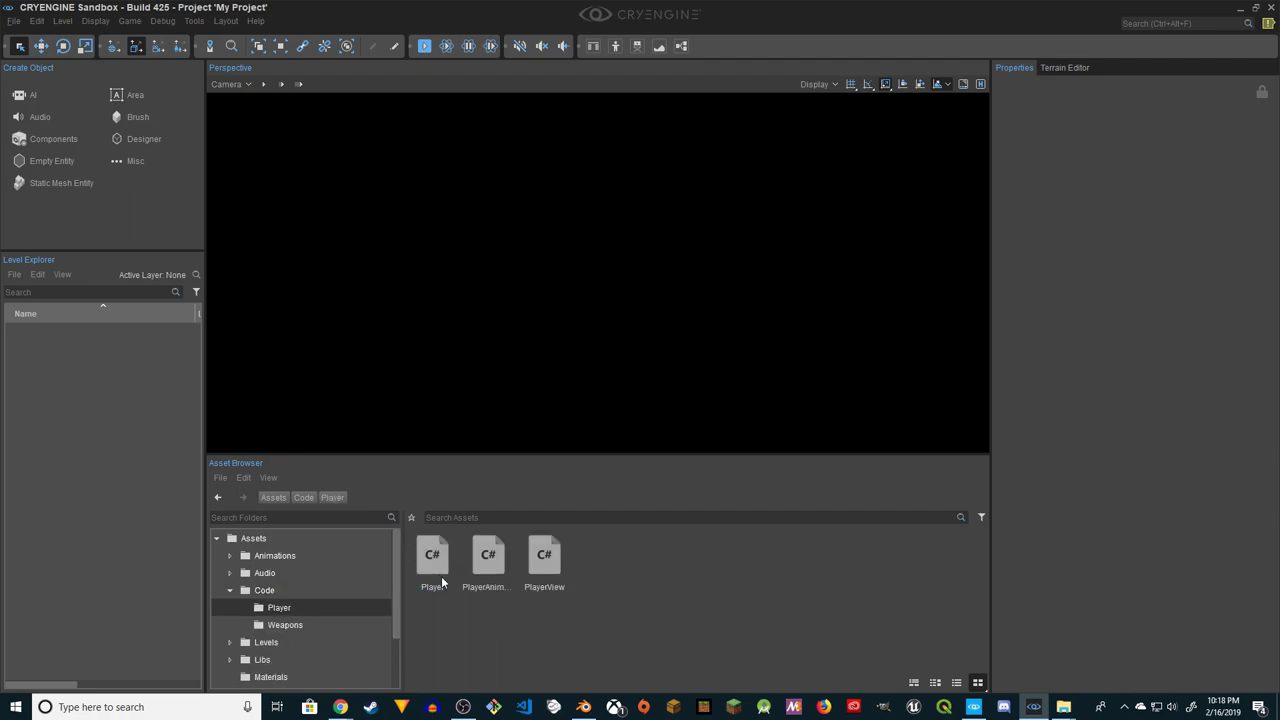
click(432, 557)
right_click(430, 555)
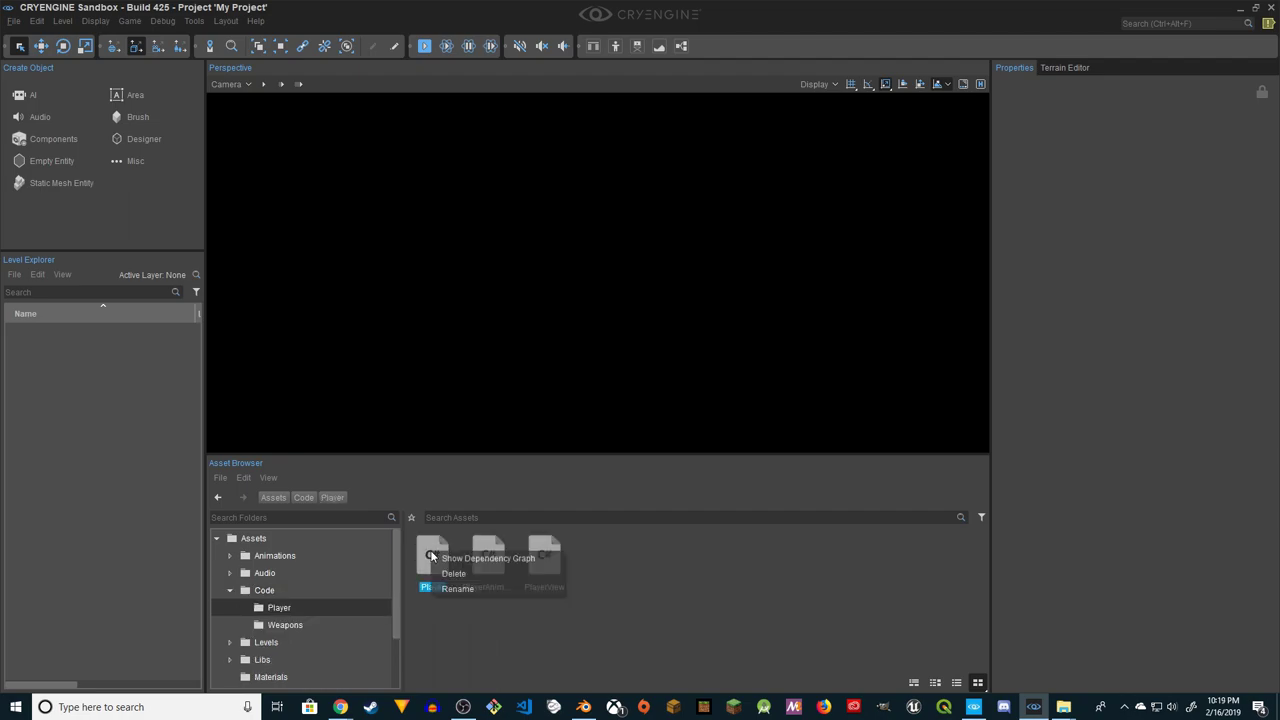
click(425, 557)
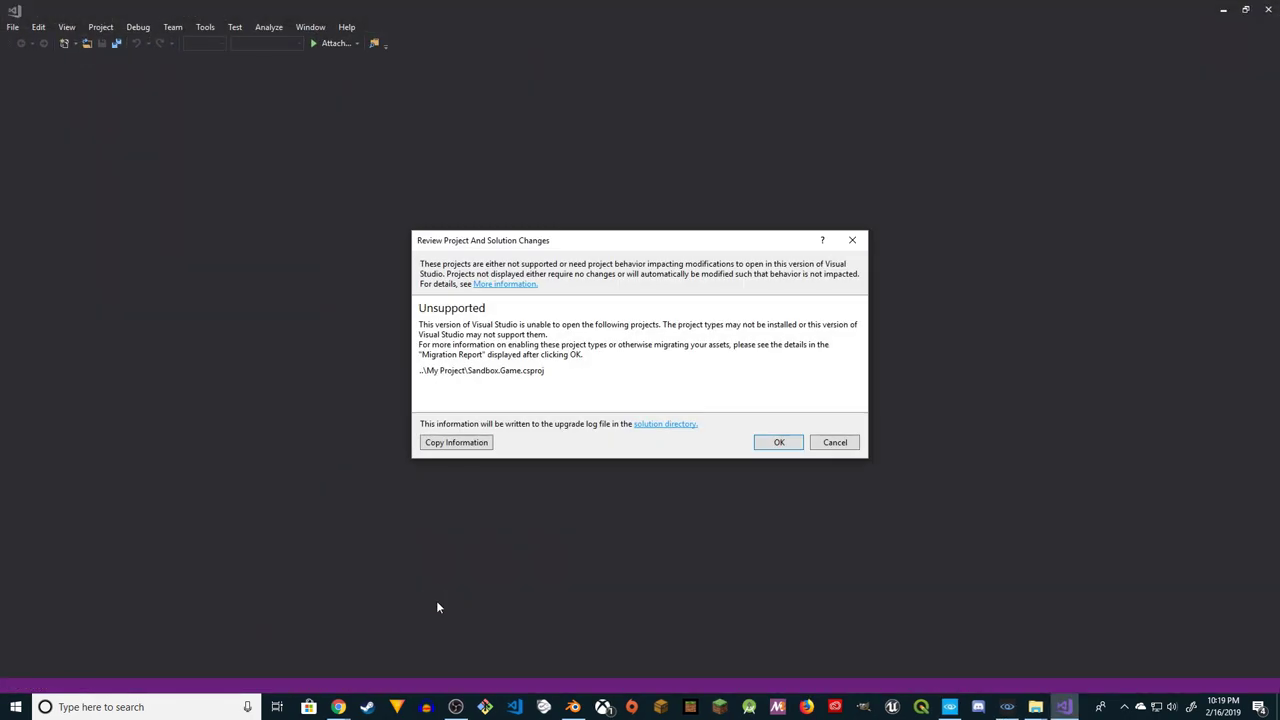
click(835, 443)
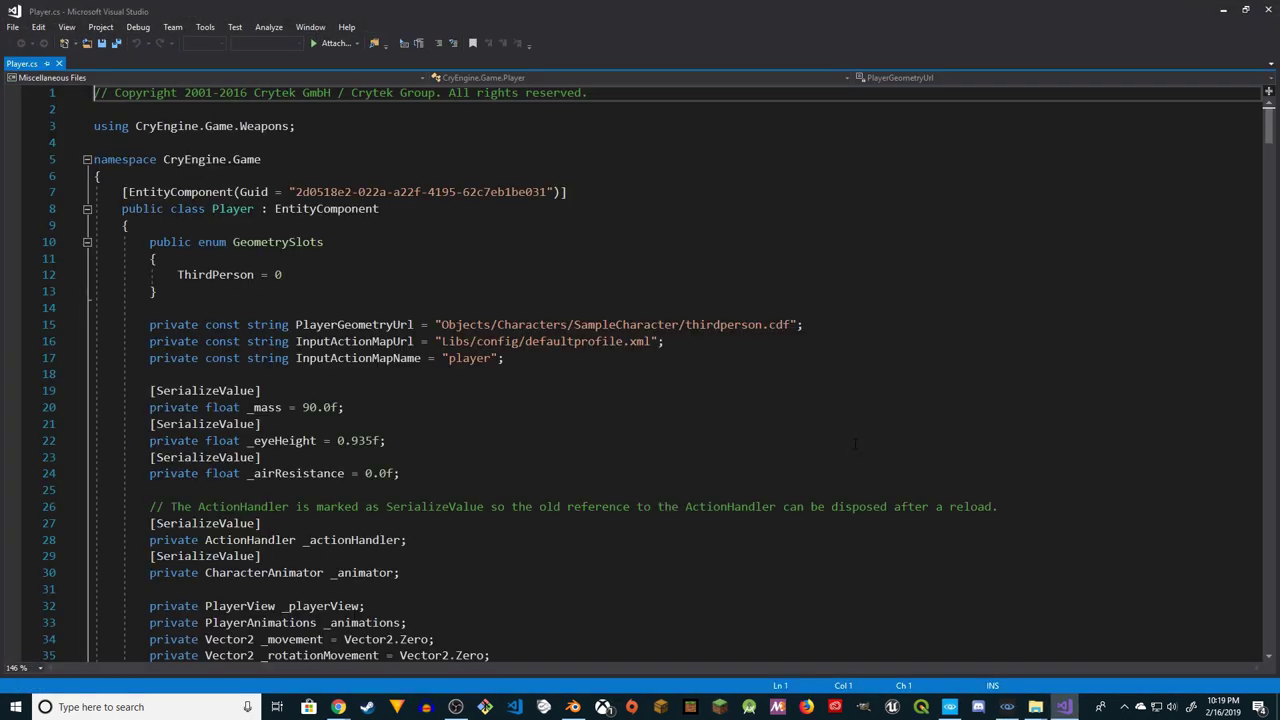
Change PlayerGeometryUrl in Player.cs to Objects/Characters/Hero/Hero.cdf, then save the script and close Visual Studio
drag(574, 324, 736, 324)
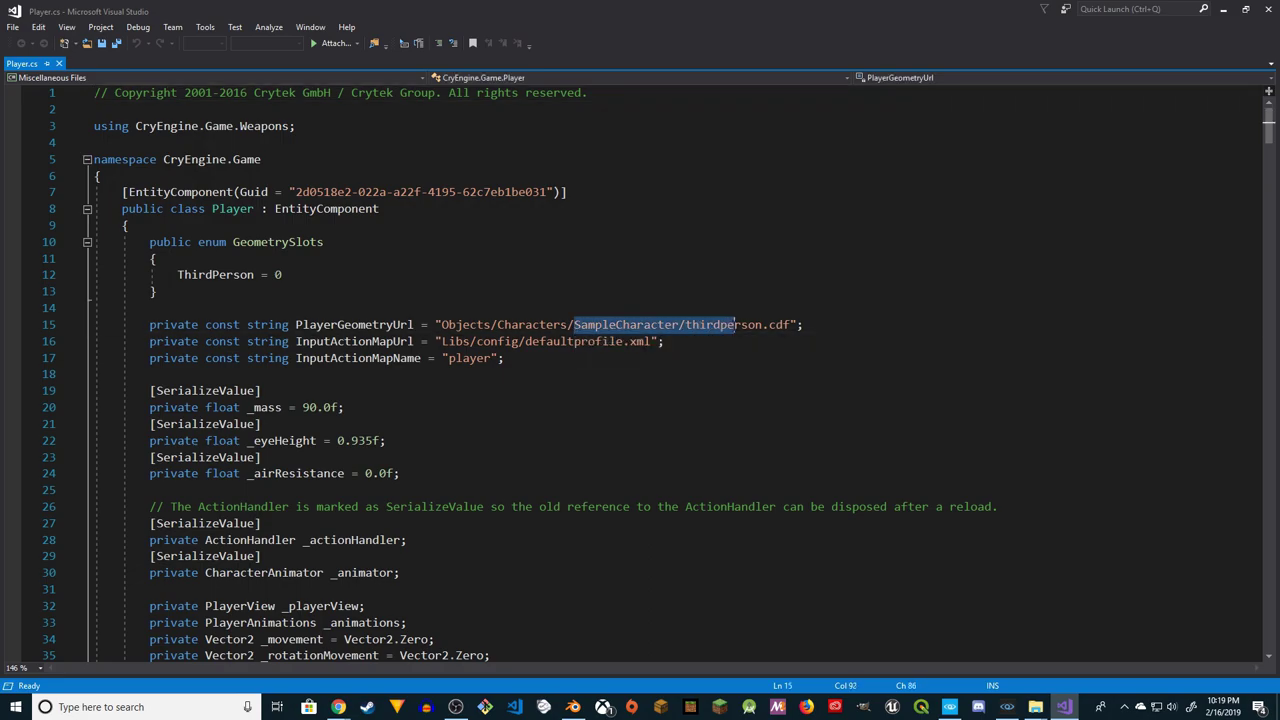
key(ctrl+v)
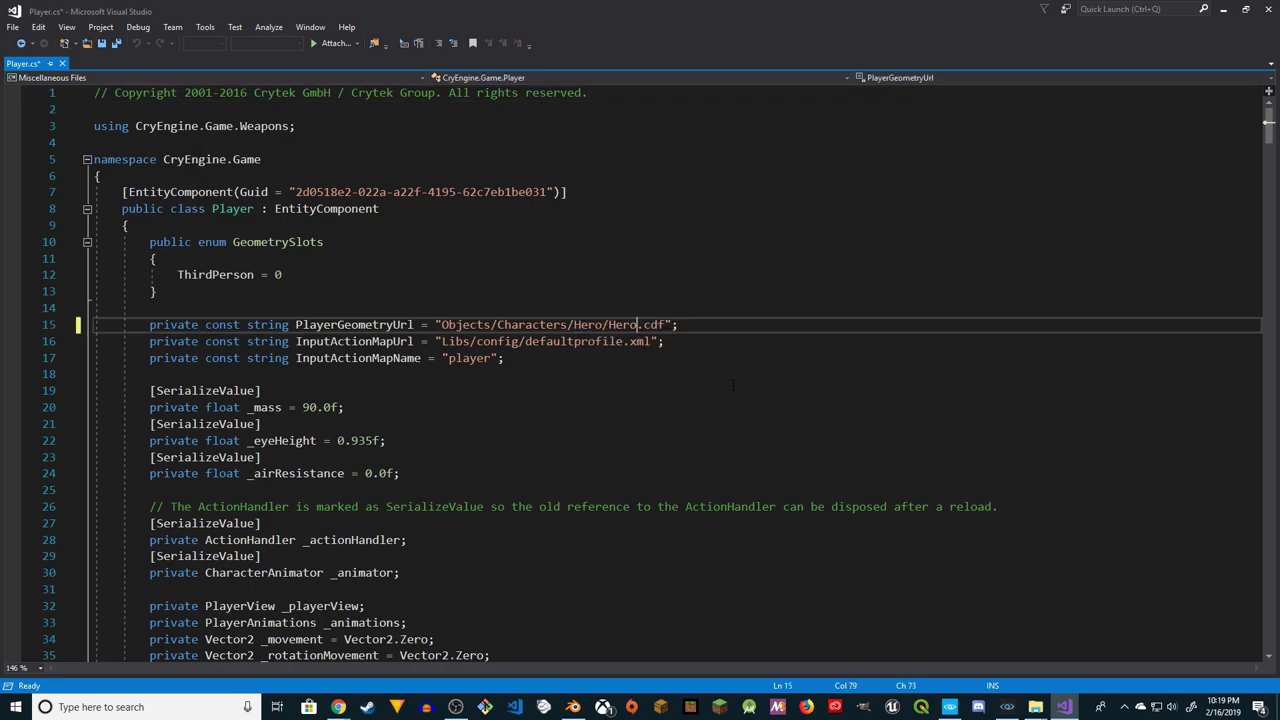
click(714, 338)
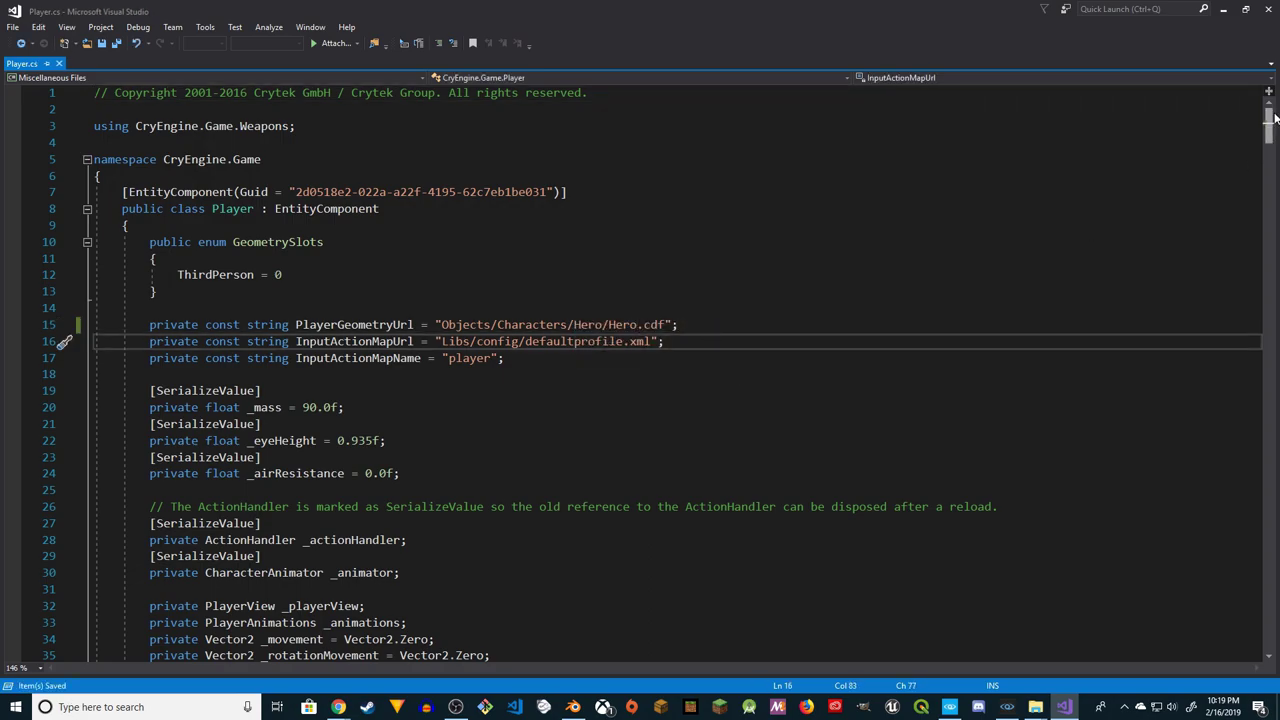
click(1270, 10)
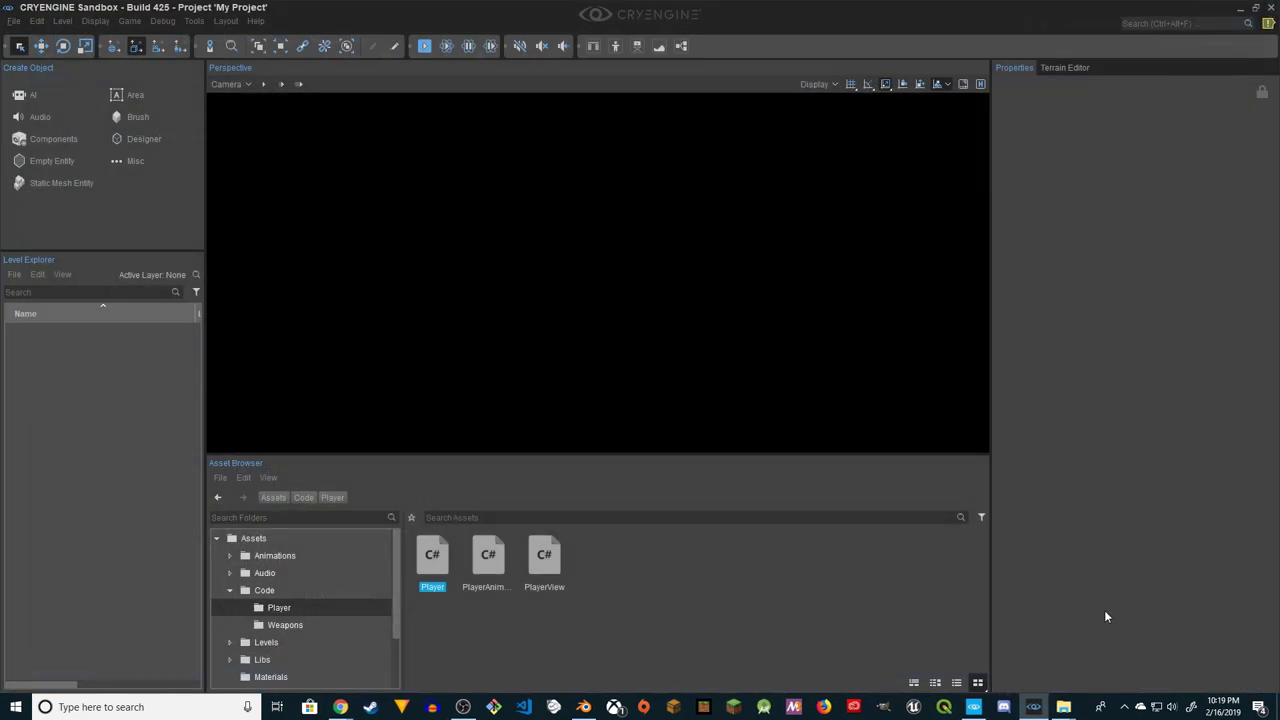
Open the Mannequin Editor maximized and load the preview setup Player.xml from Animations/Mannequin/Preview
click(194, 21)
mouse_move(290, 313)
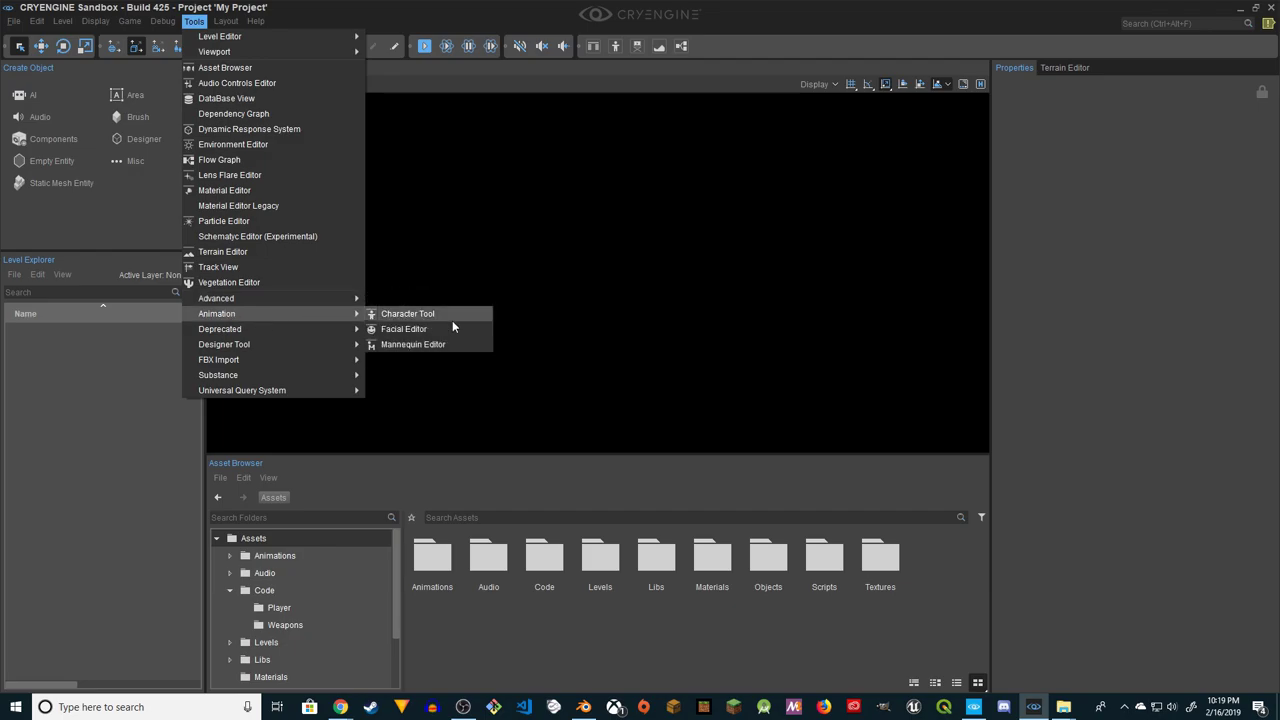
click(443, 341)
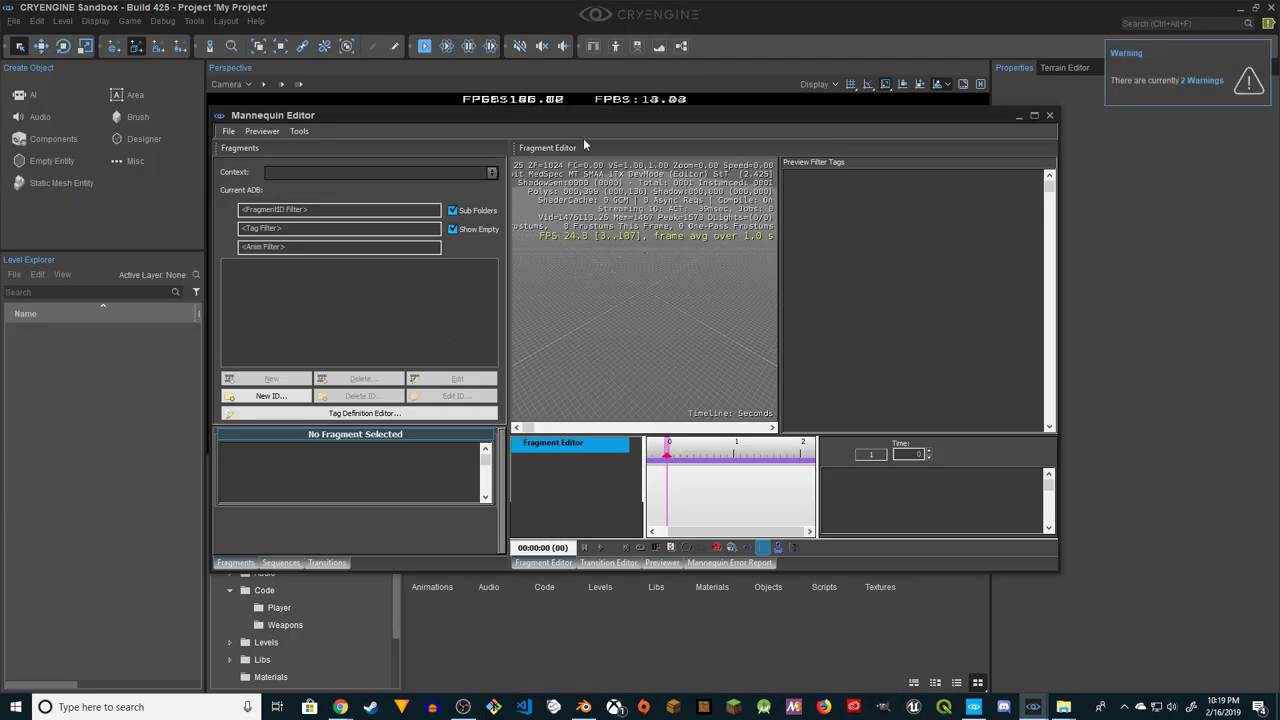
double_click(600, 115)
click(18, 23)
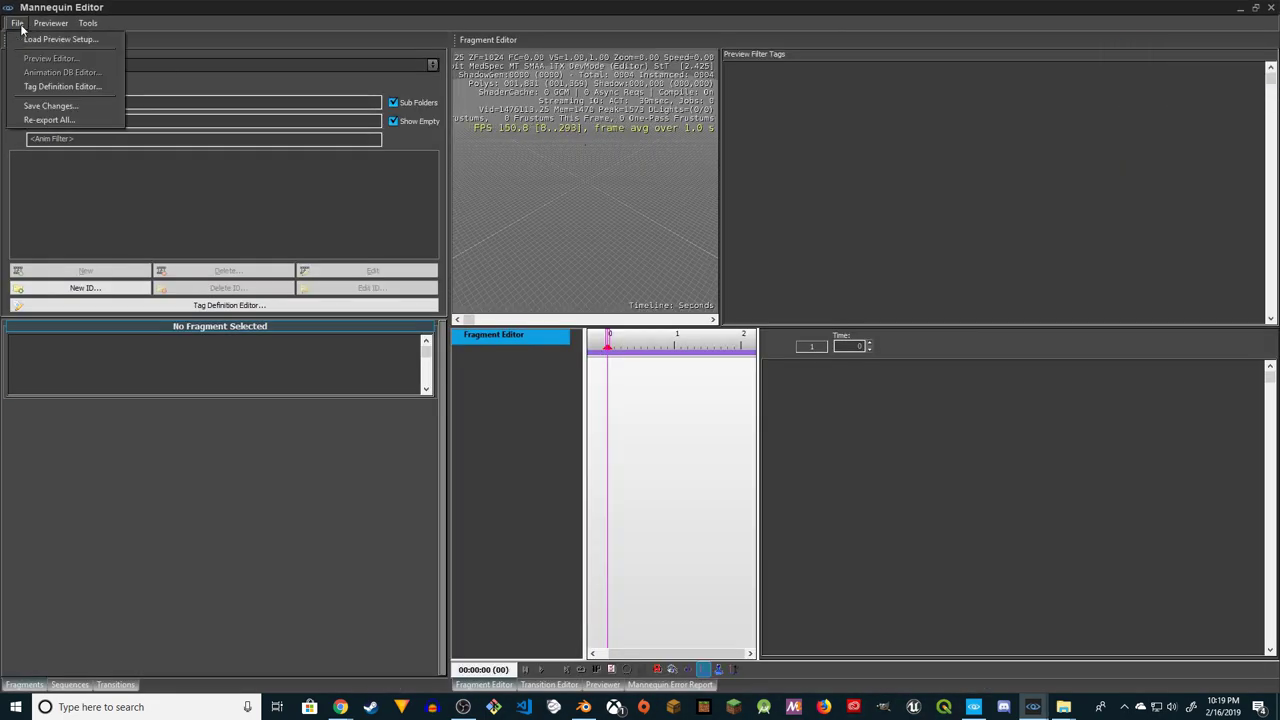
click(30, 39)
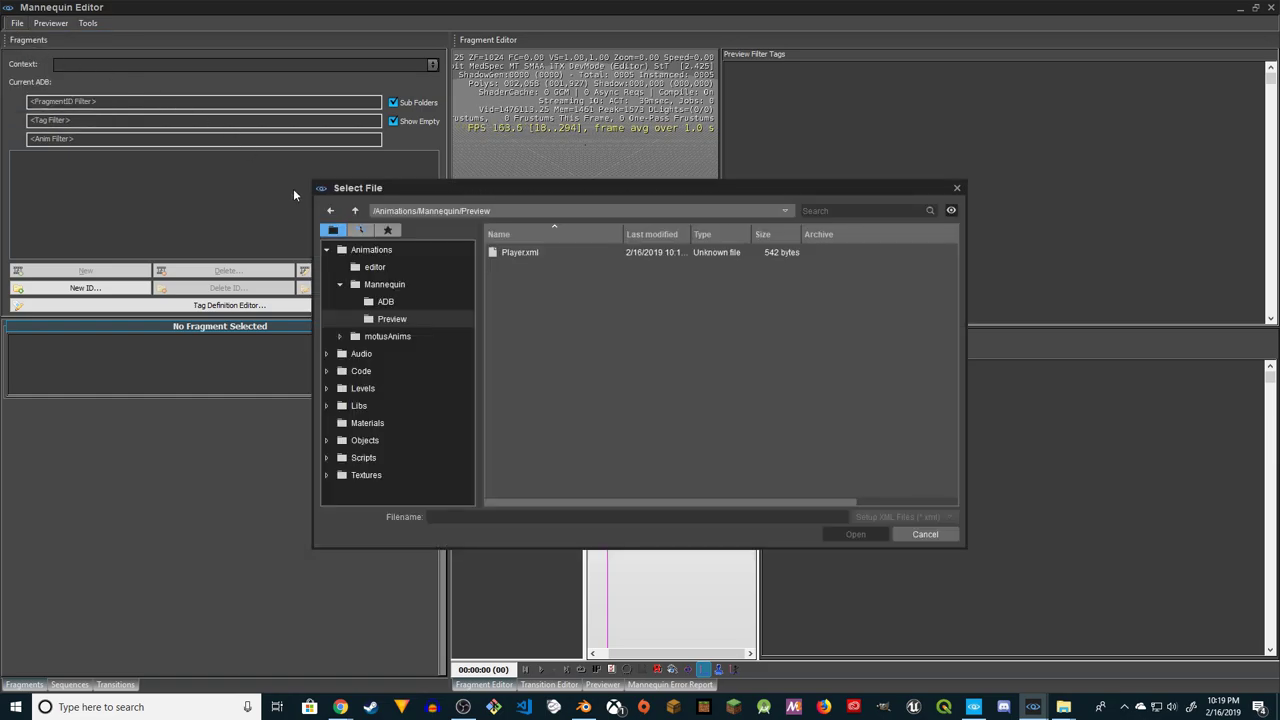
click(517, 254)
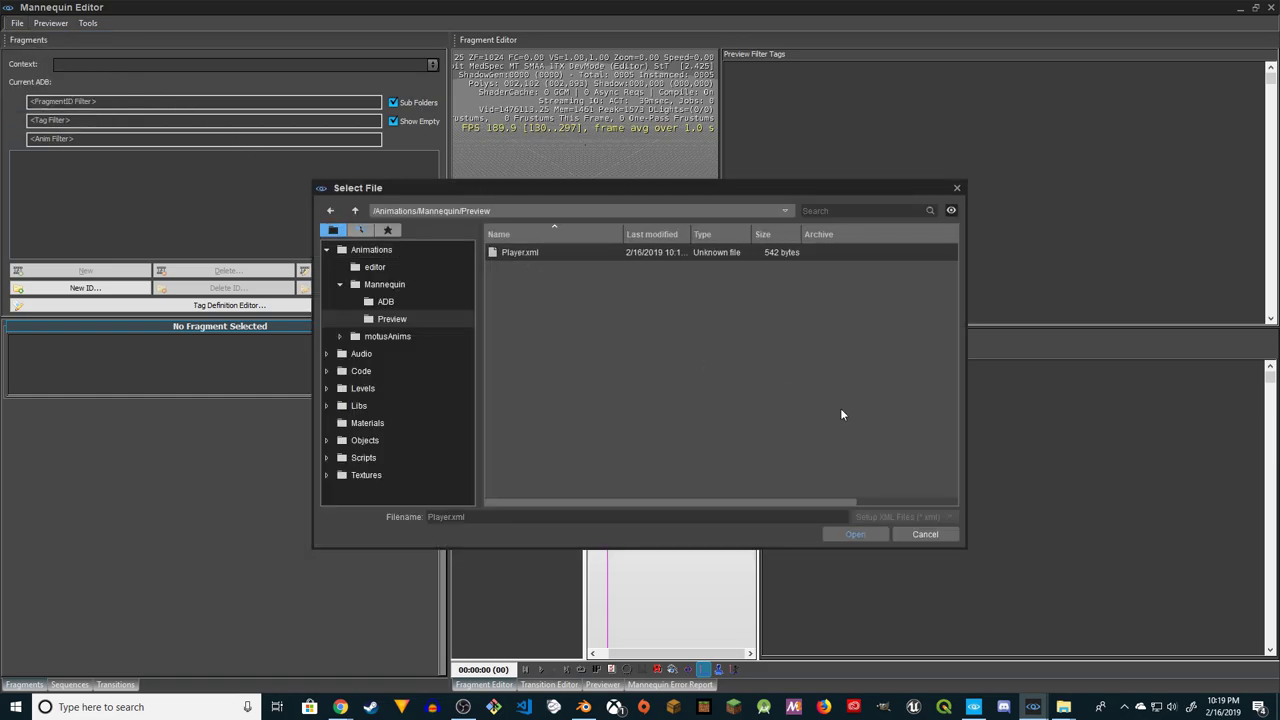
click(855, 533)
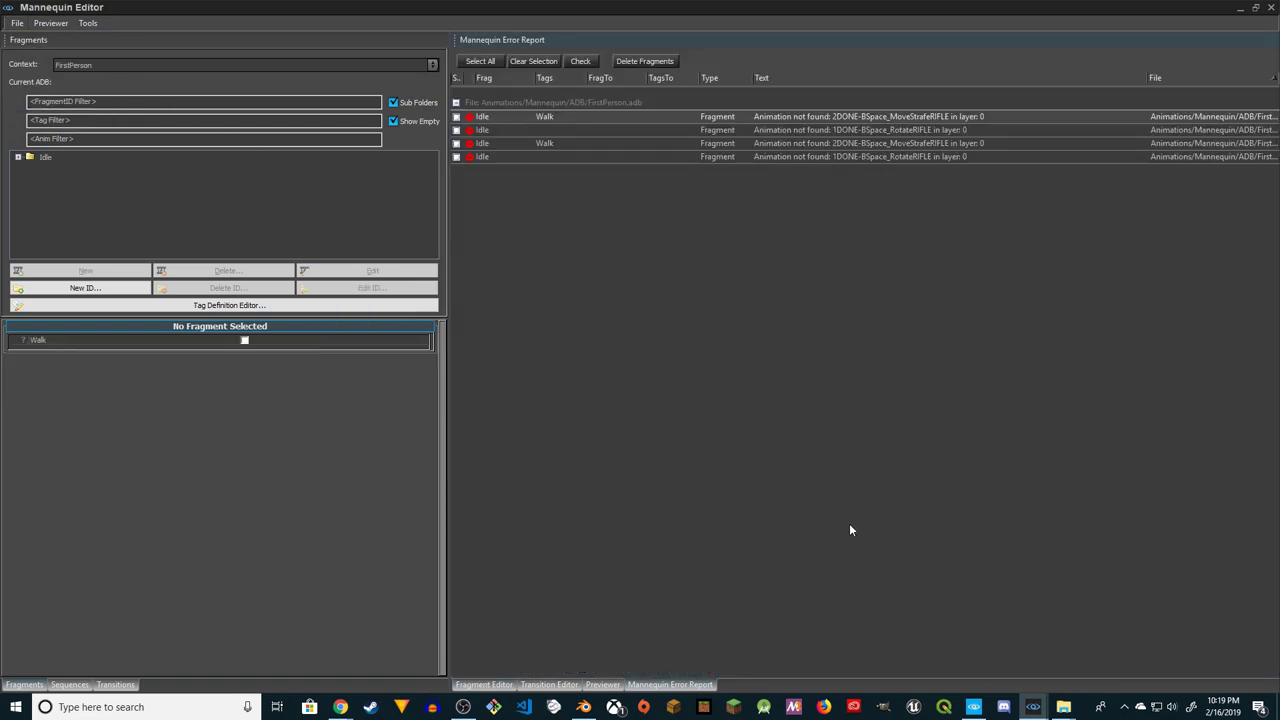
Assign the Hero Idle animation to the FirstPerson and ThirdPerson clips of the Idle fragment's default Option 1
click(18, 158)
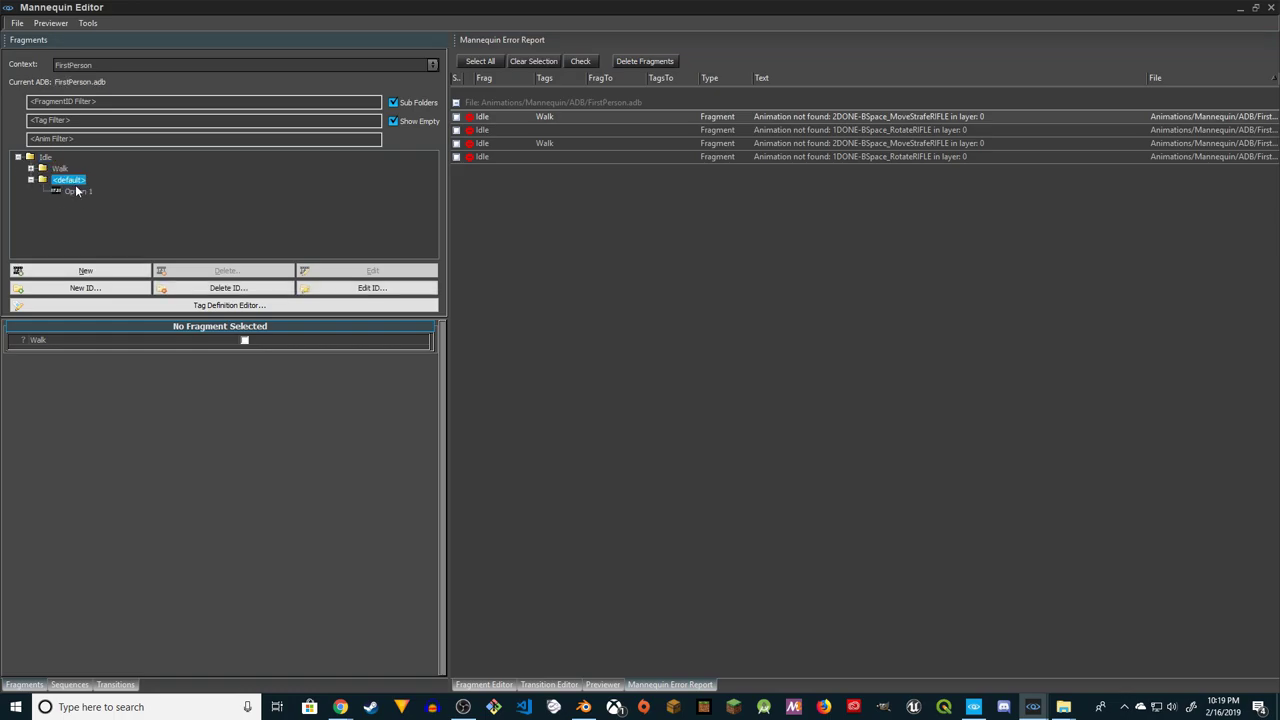
click(75, 193)
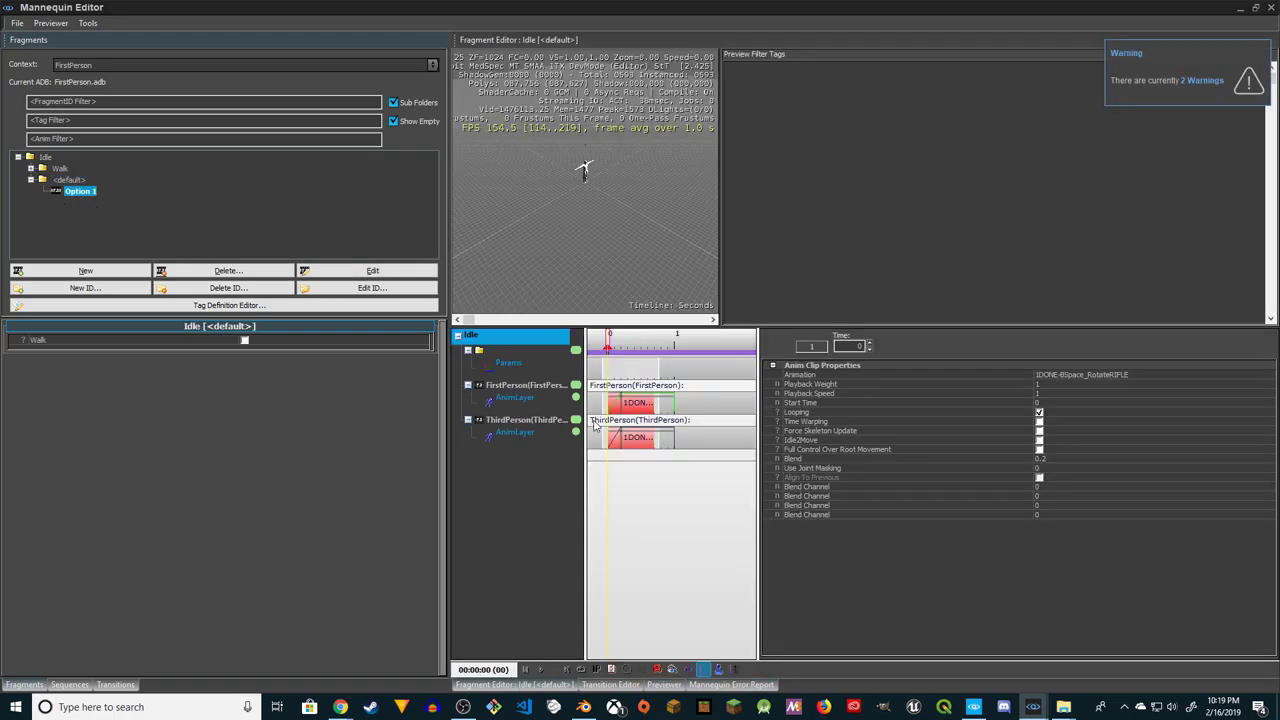
click(641, 407)
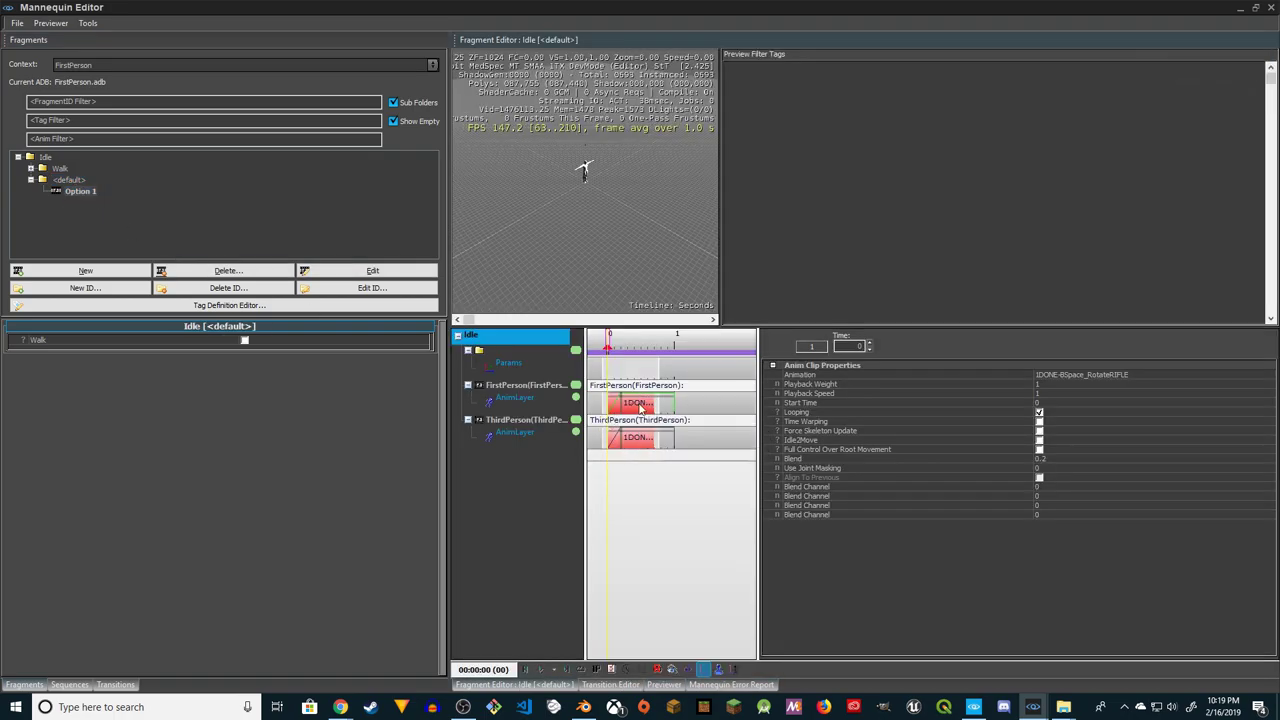
click(1269, 379)
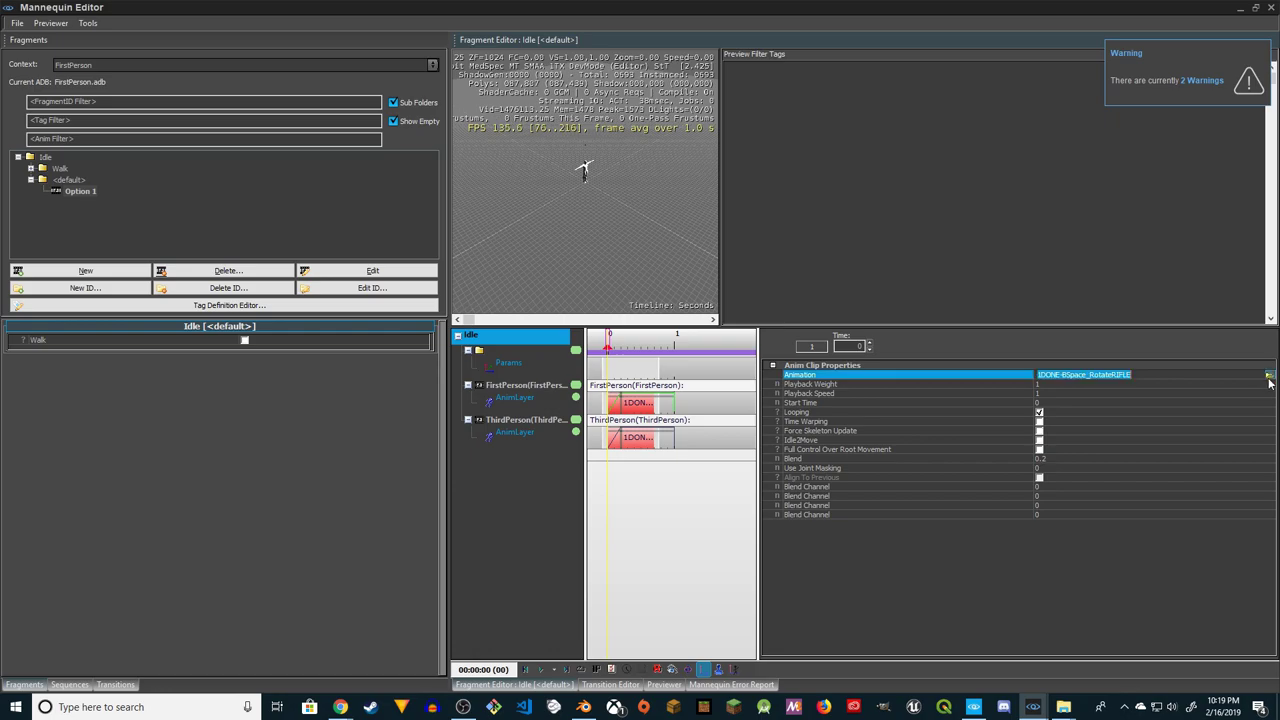
click(1269, 378)
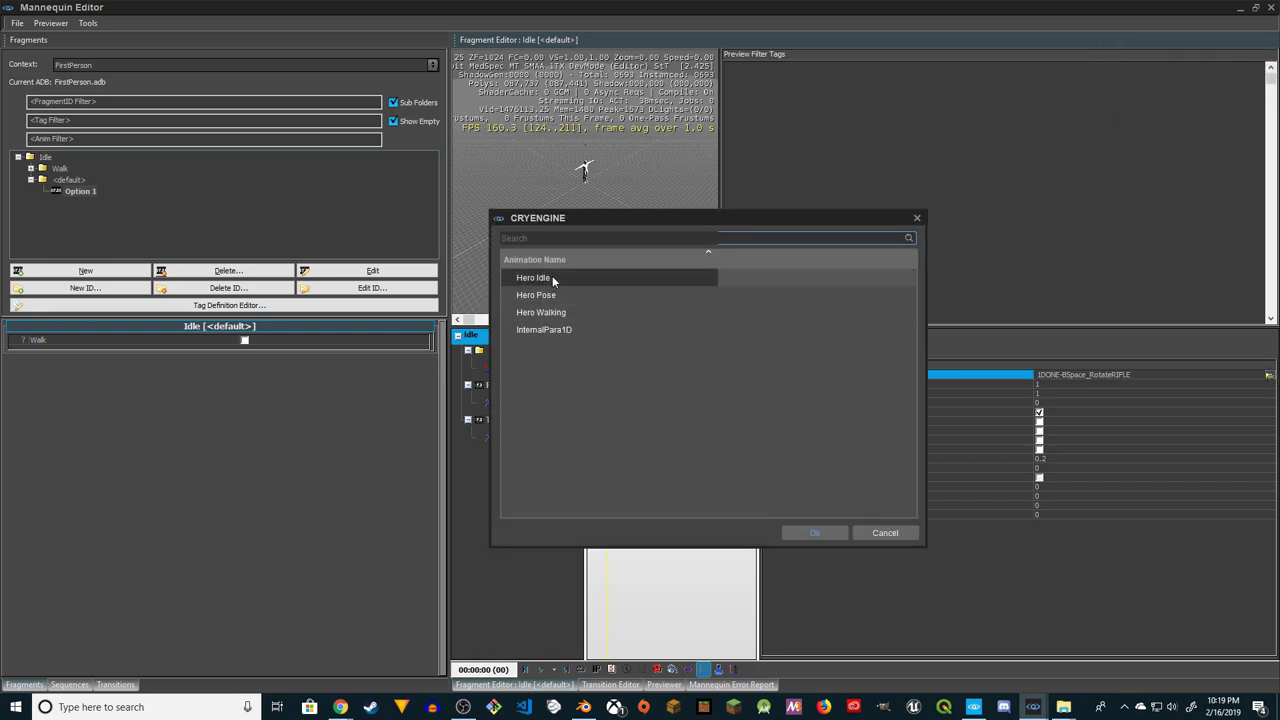
double_click(552, 277)
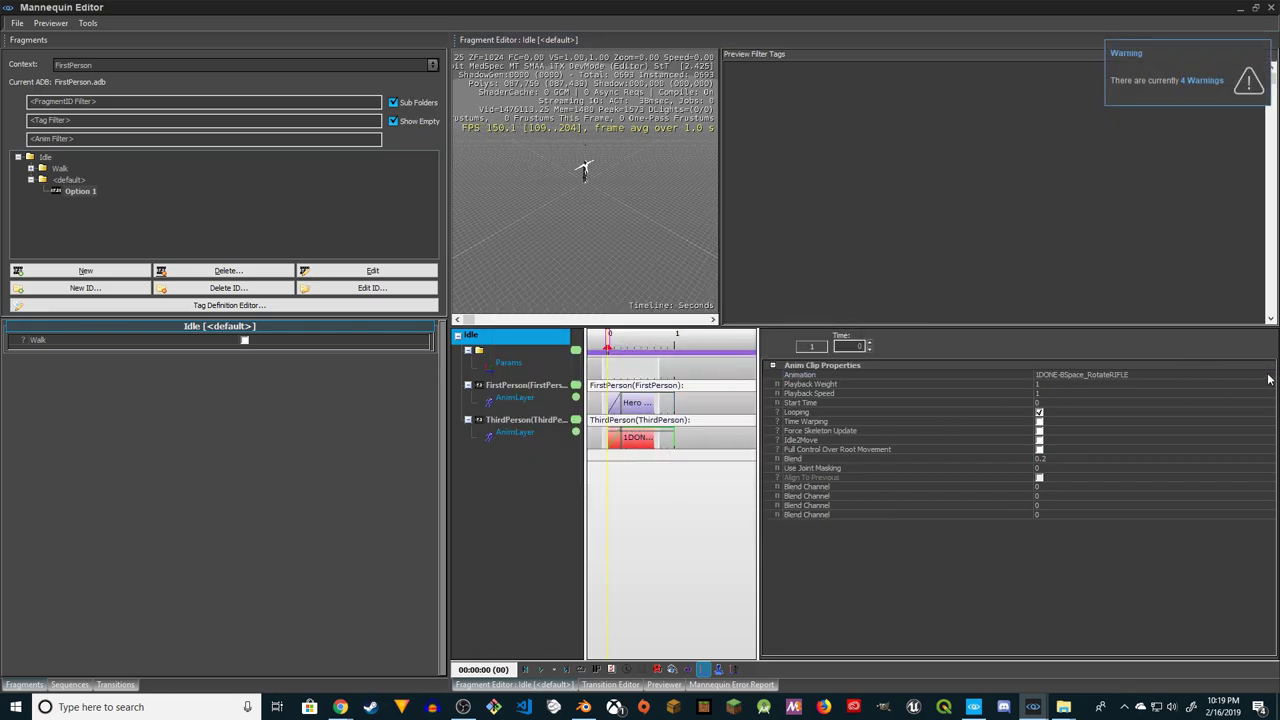
click(1269, 379)
double_click(558, 281)
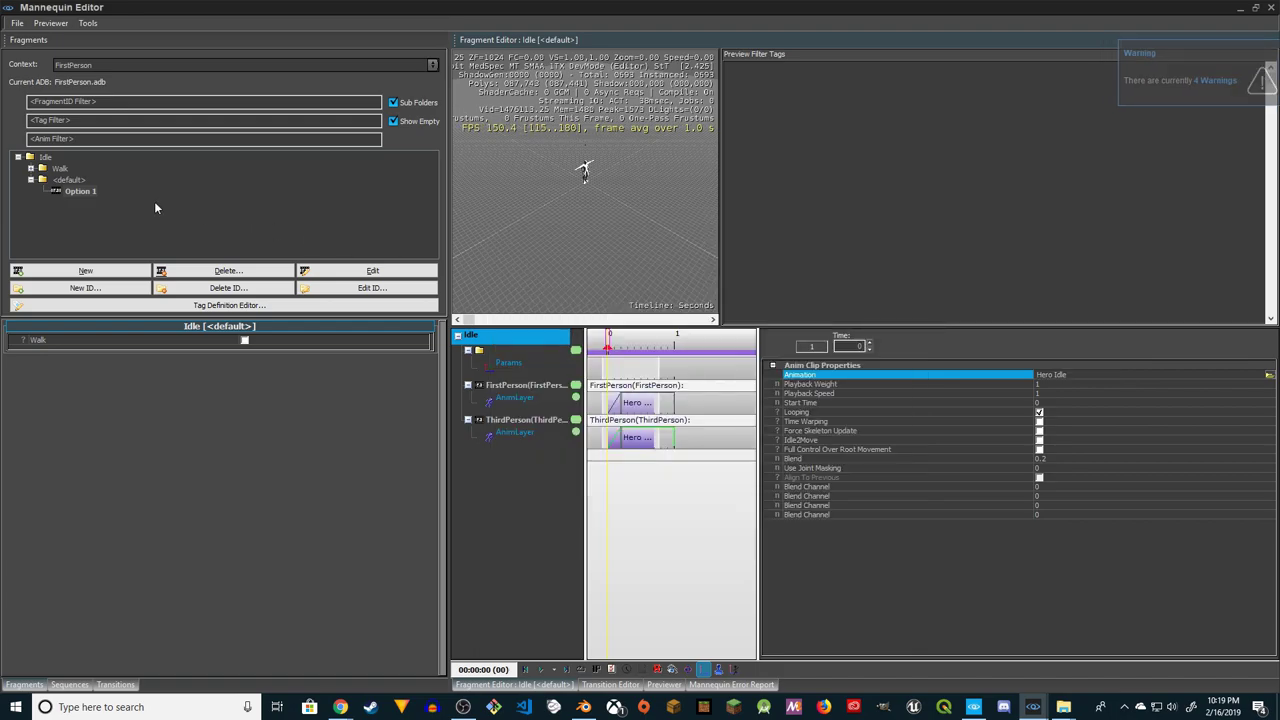
Assign the Hero Walking animation to the FirstPerson and ThirdPerson clips of the Idle fragment's Walk Option 1
click(30, 168)
click(80, 179)
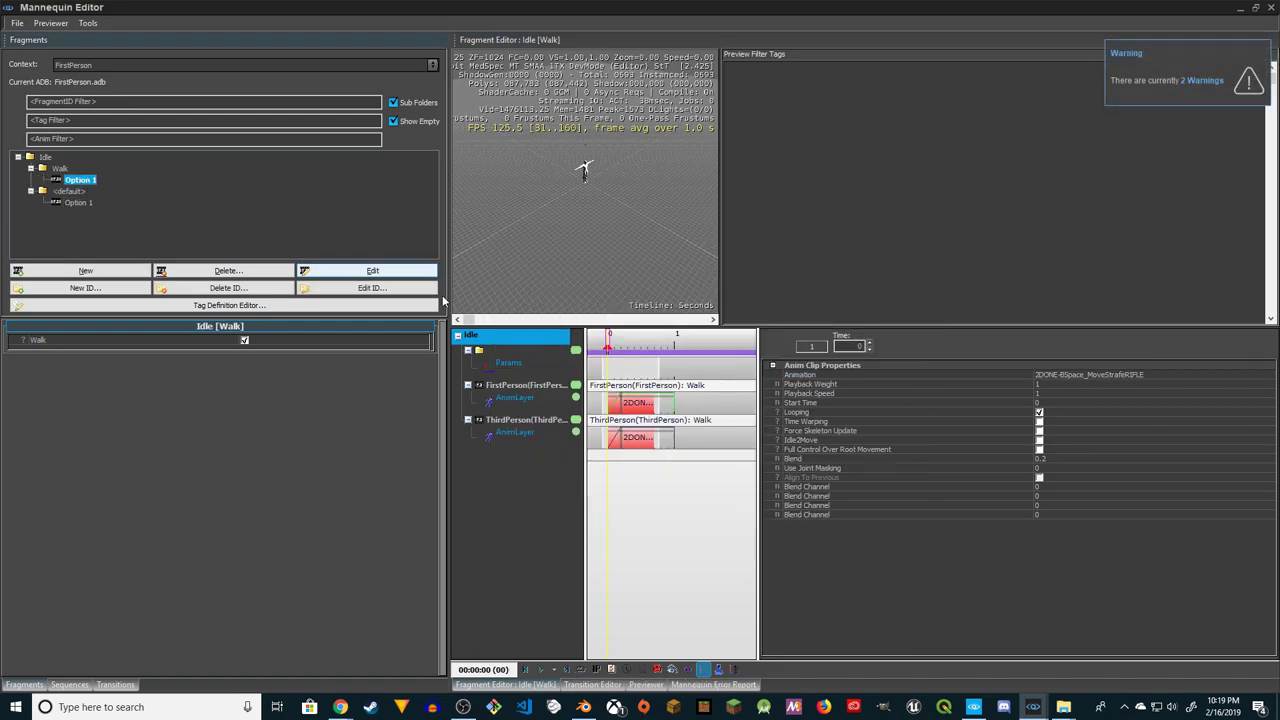
click(1269, 377)
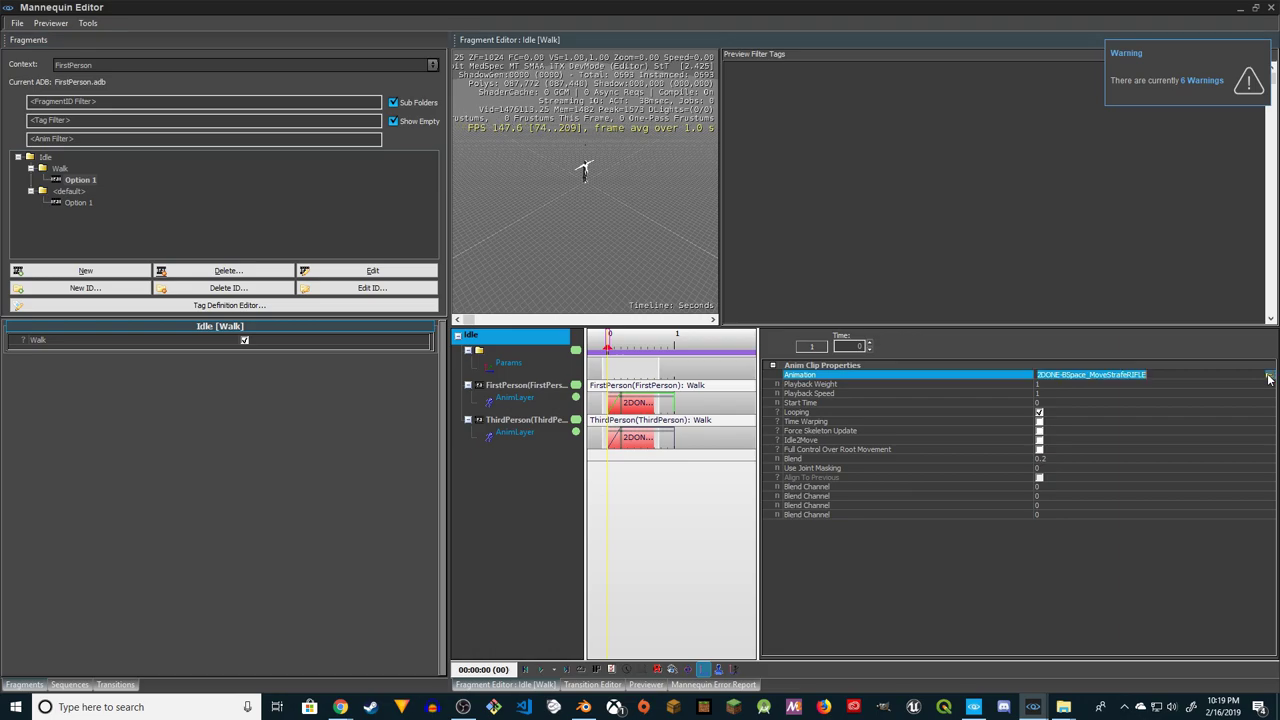
double_click(541, 312)
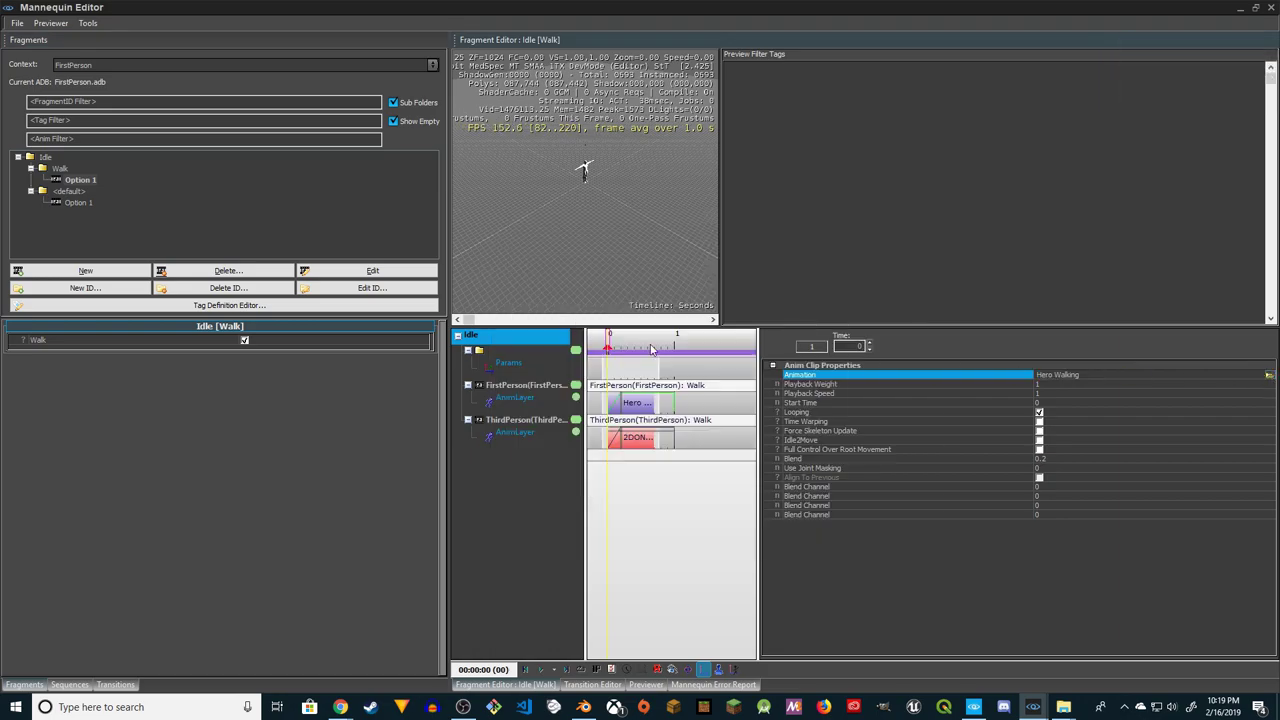
click(1269, 376)
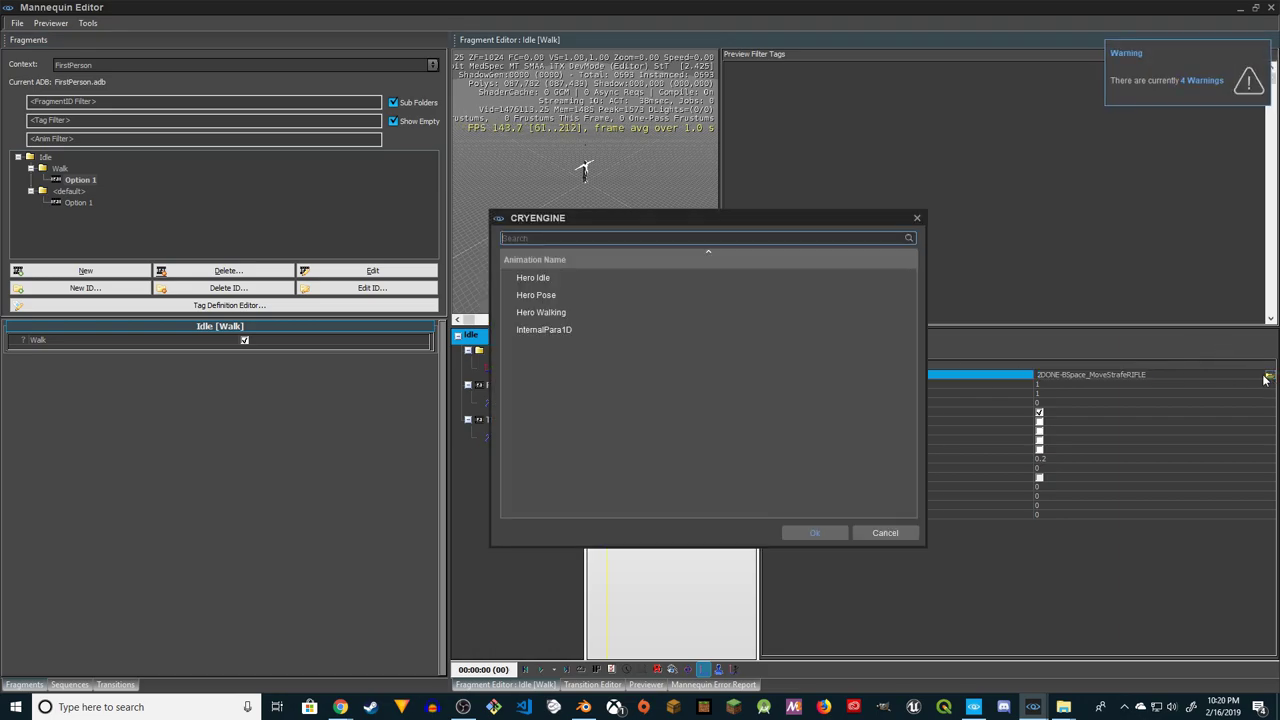
double_click(558, 314)
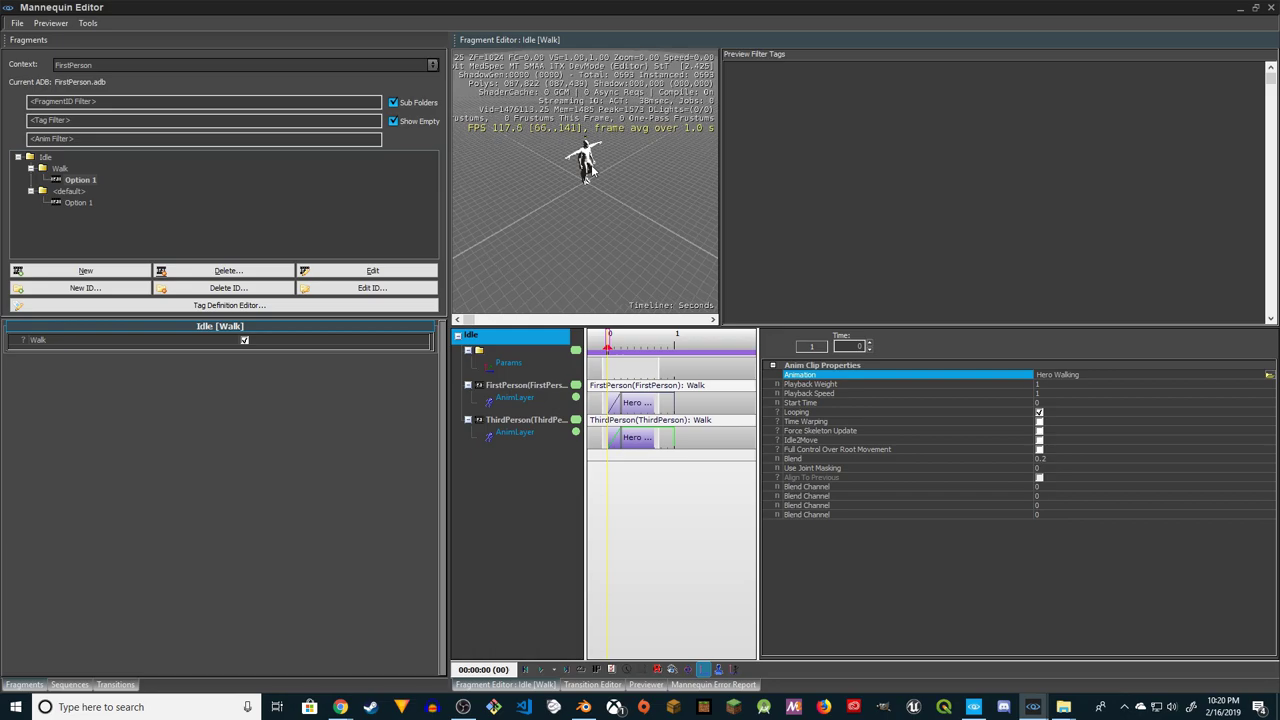
Save the changes to the FirstPerson.adb animation database and close the Mannequin Editor
click(17, 22)
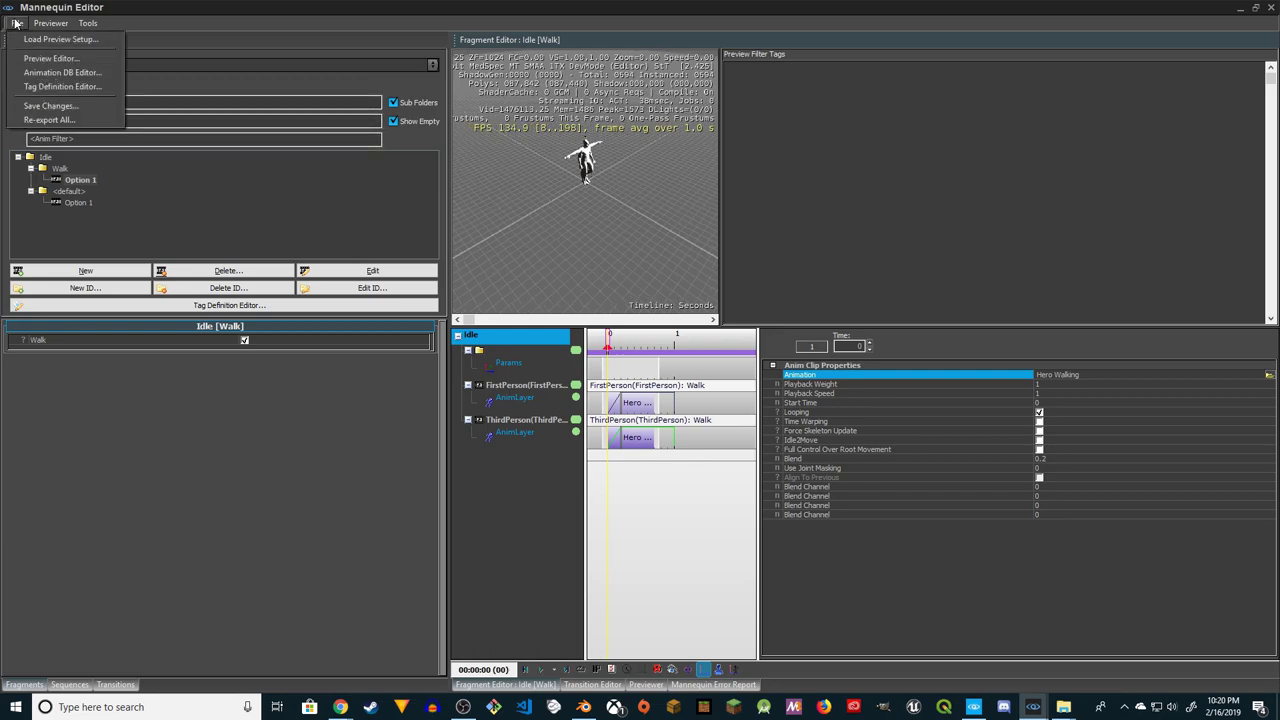
click(75, 105)
click(783, 479)
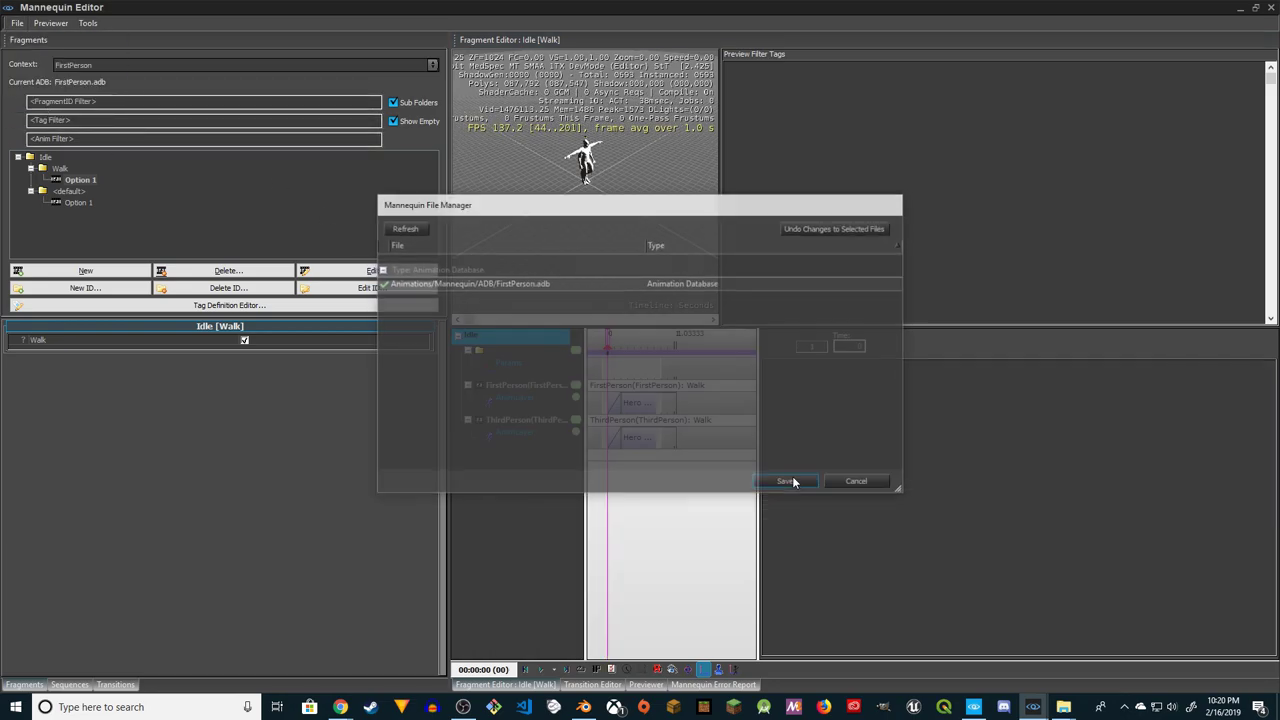
click(1271, 8)
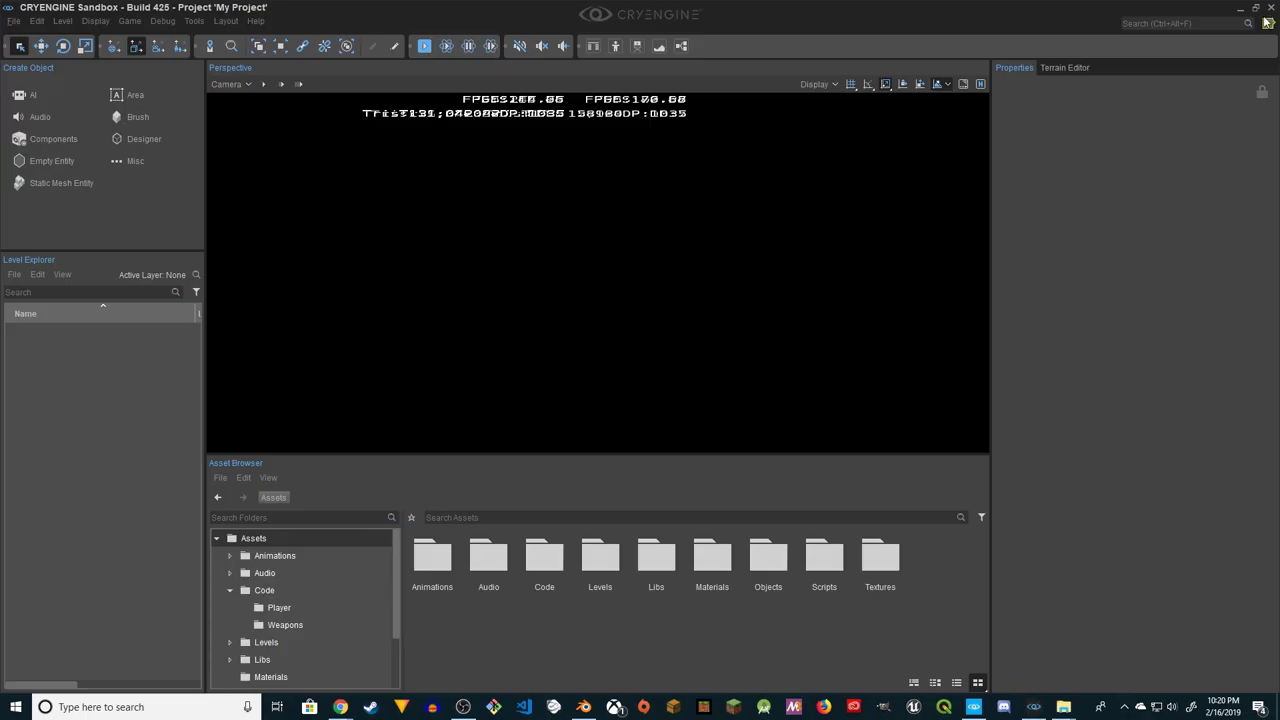
Open the example level from the project's Levels folder
click(15, 21)
click(24, 54)
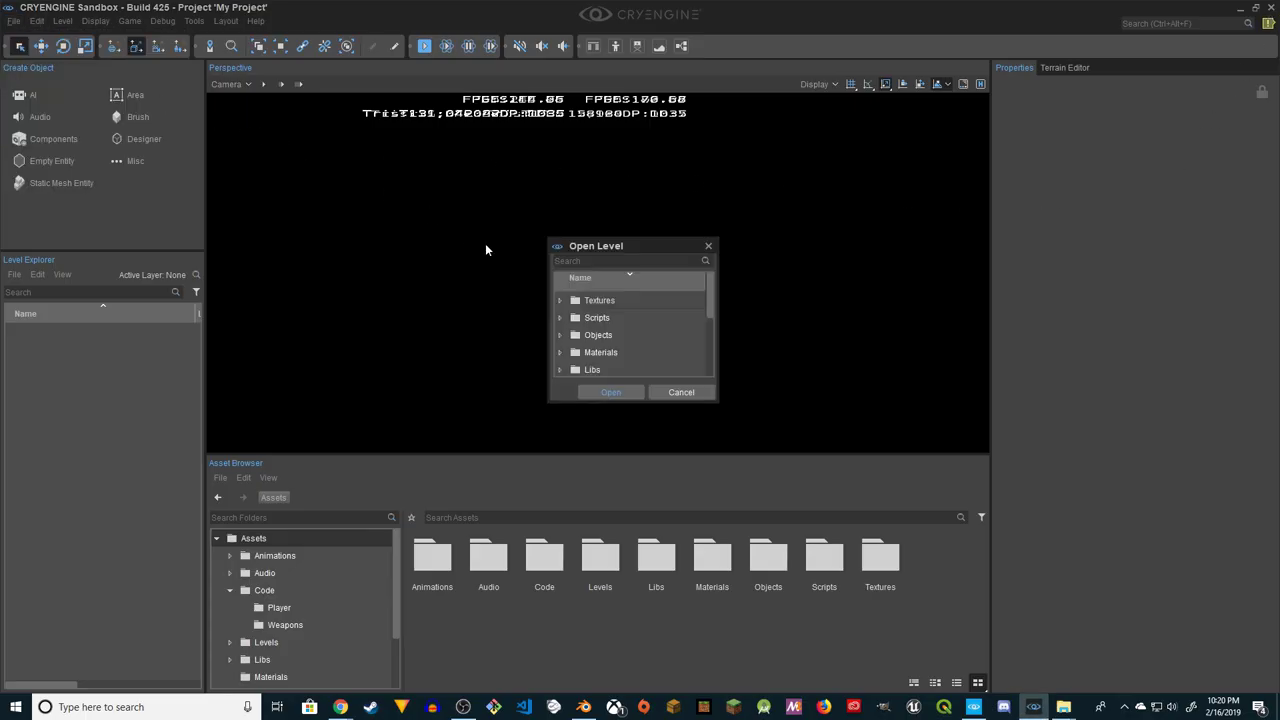
scroll(605, 360, down, 1)
scroll(621, 352, down, 1)
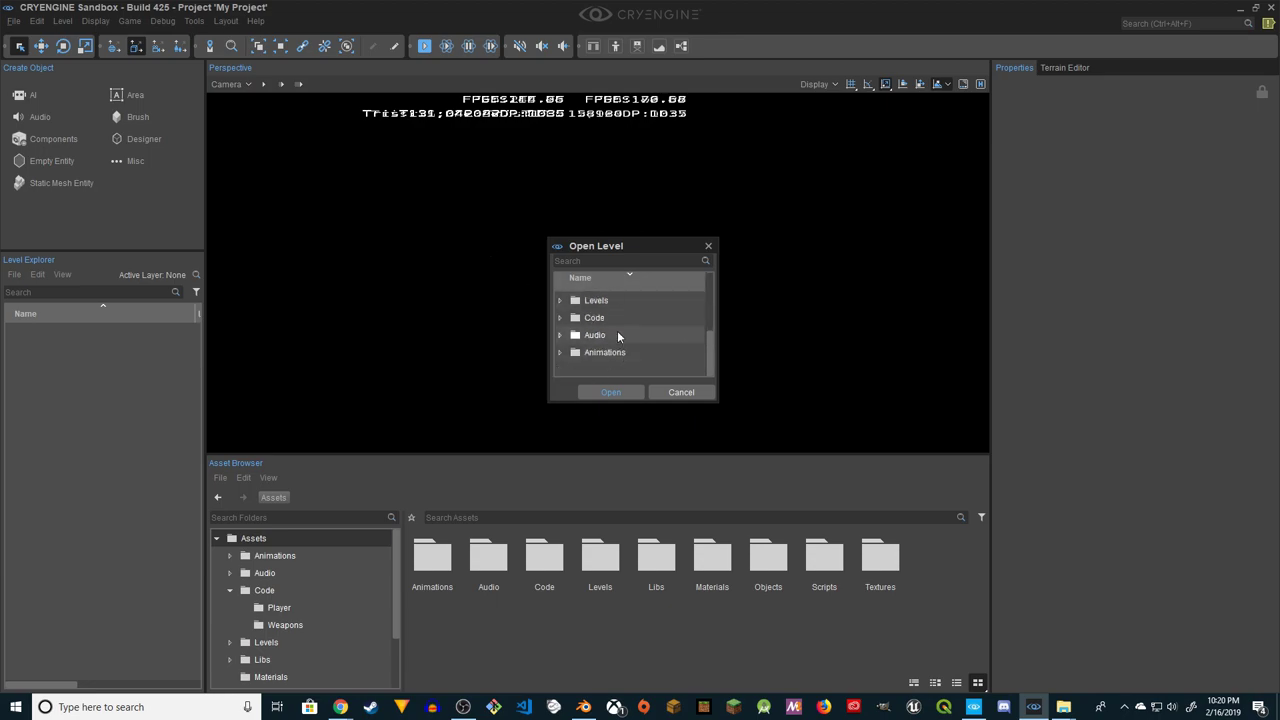
scroll(617, 332, up, 2)
scroll(610, 345, down, 1)
double_click(616, 330)
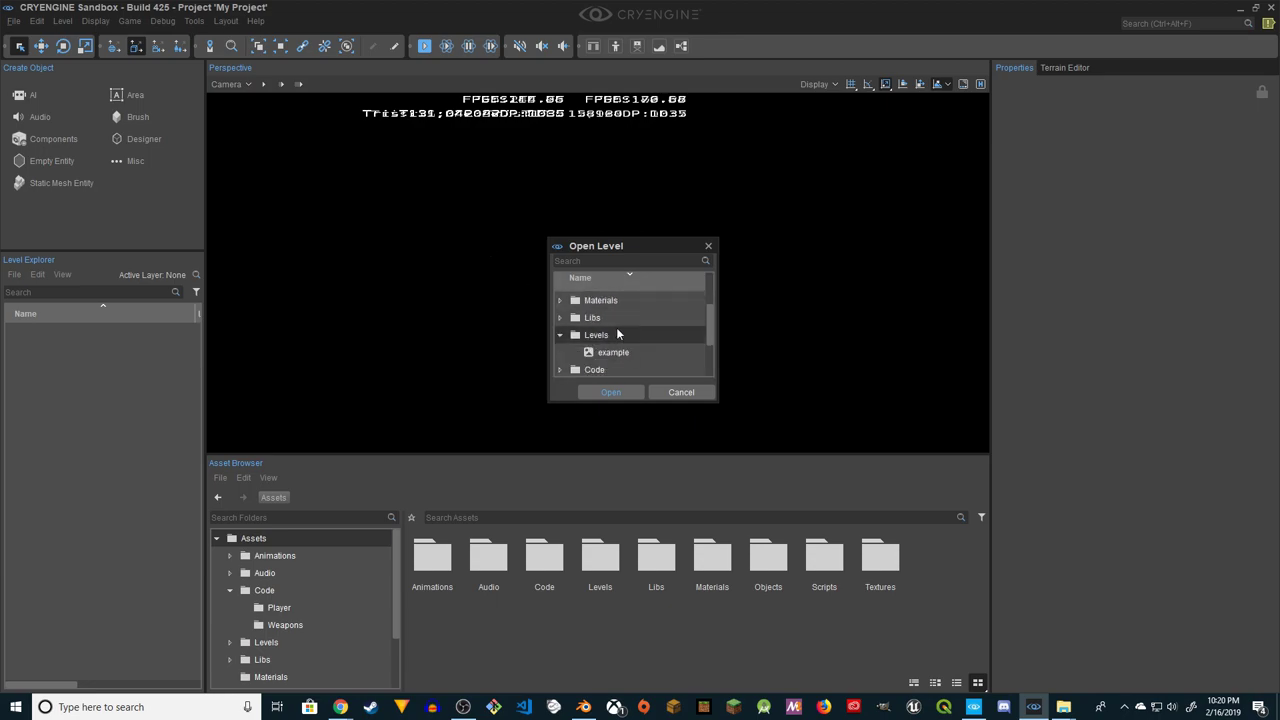
click(603, 350)
click(611, 392)
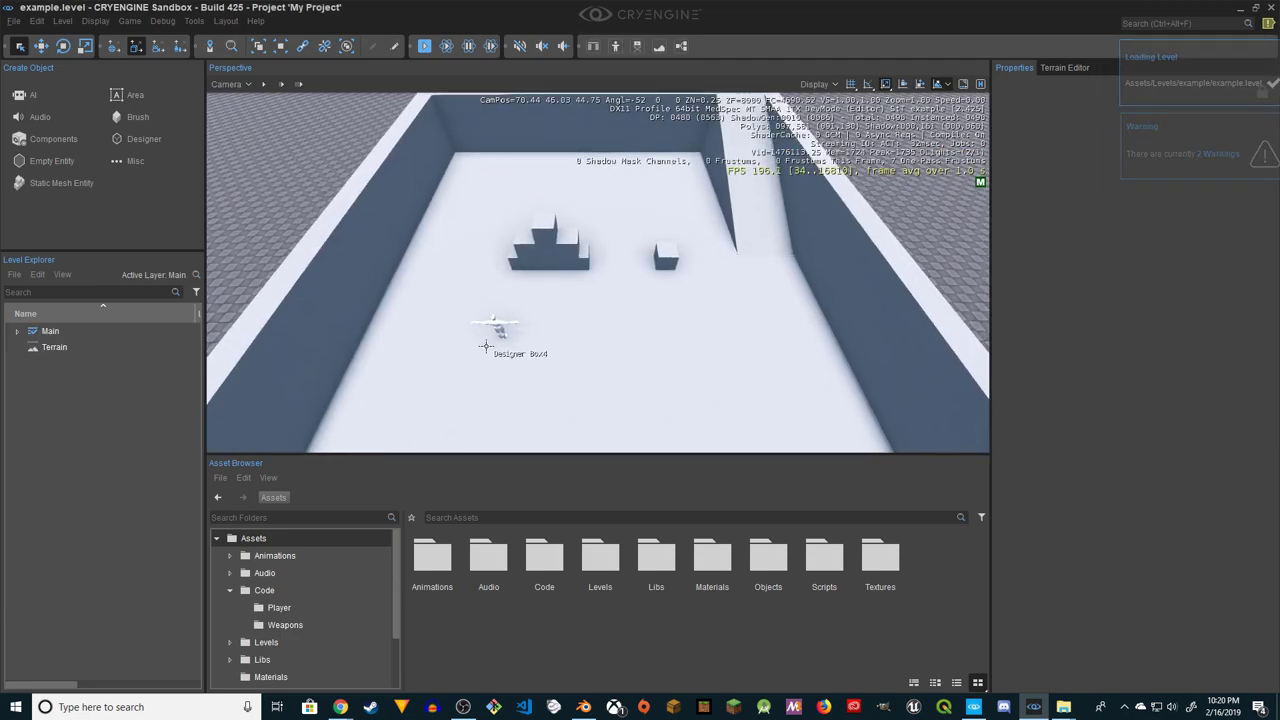
Run the level in game mode and walk the Hero player across the arena, up the ramp and onto the terrain outside to test its animations
middle_drag(613, 336, 503, 334)
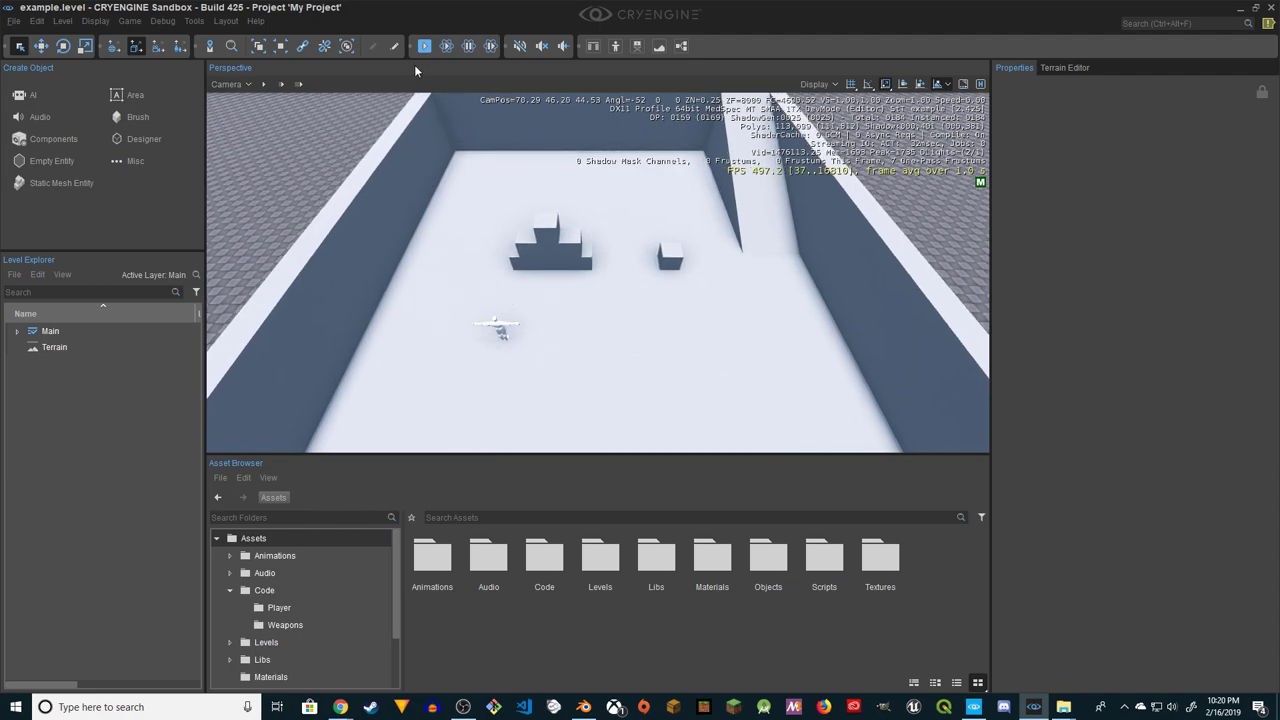
key(ctrl+g)
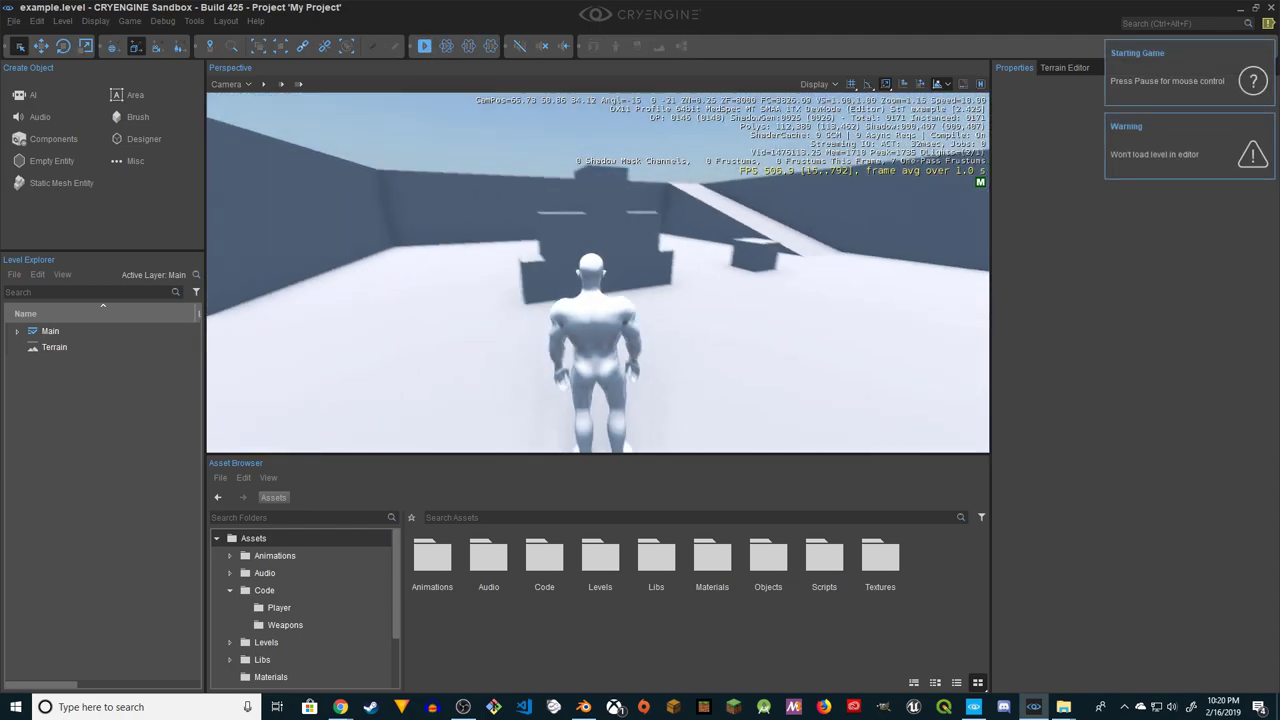
key(w)
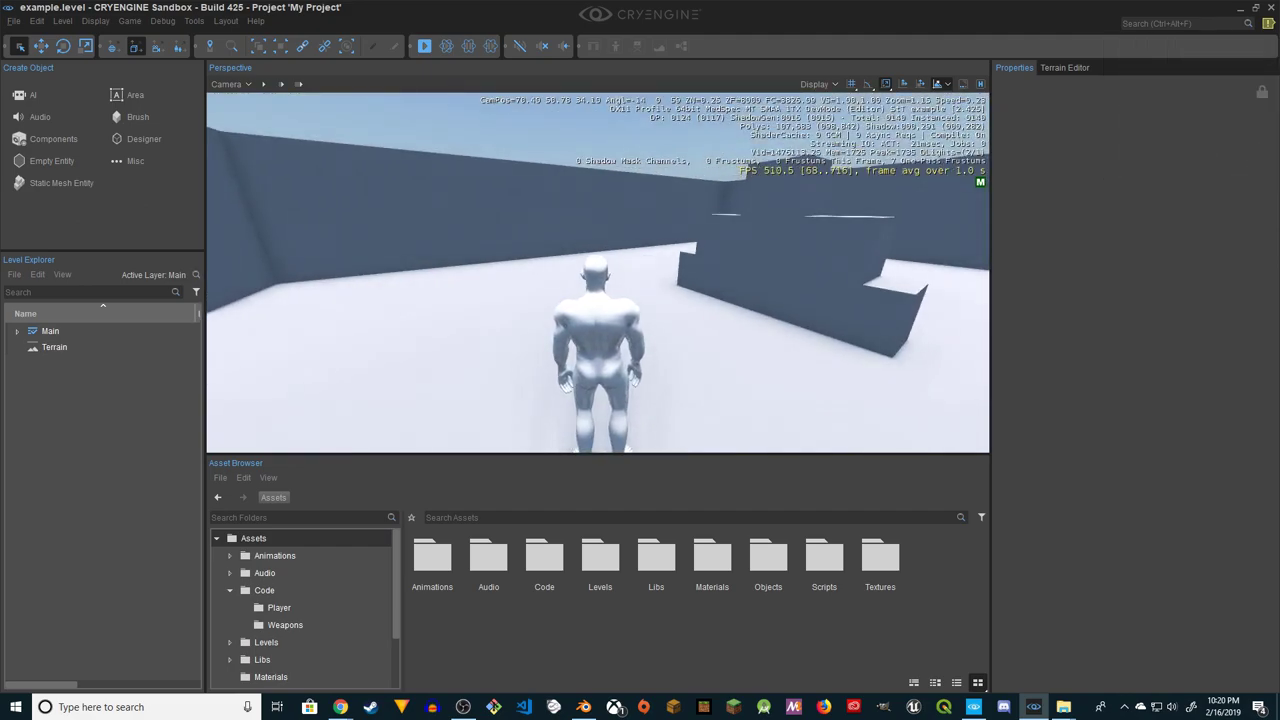
key(w)
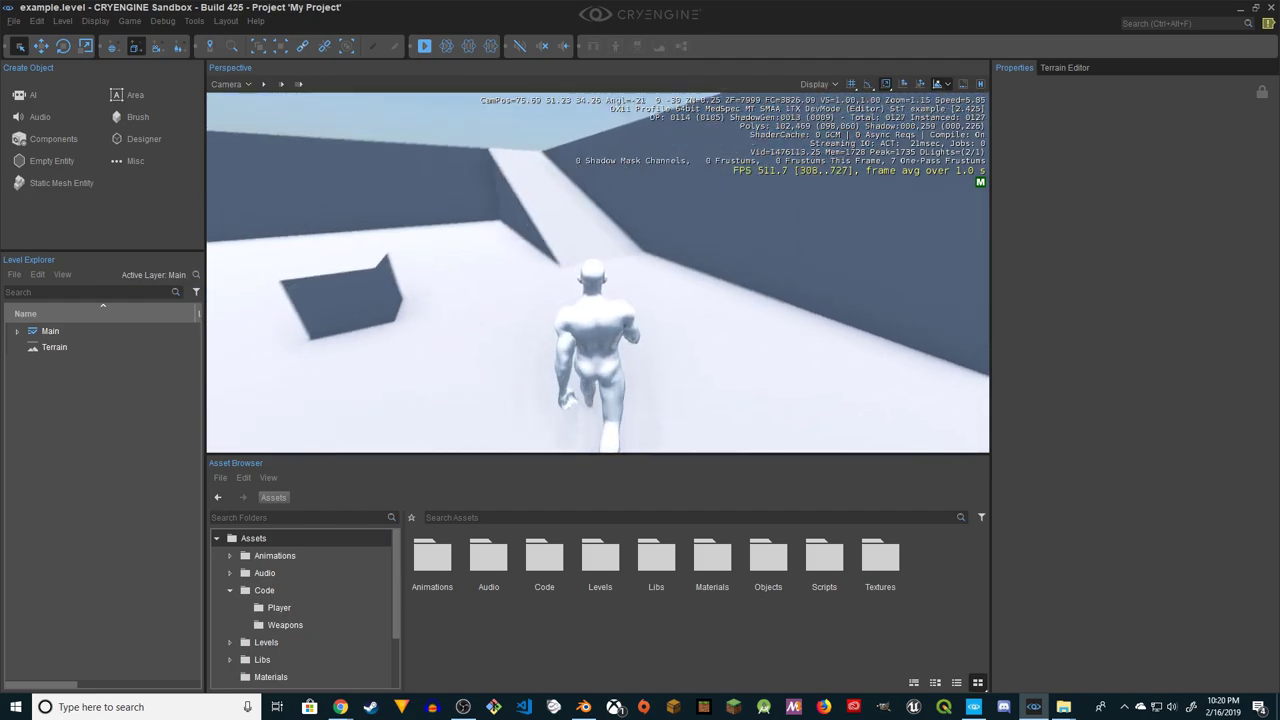
key(w)
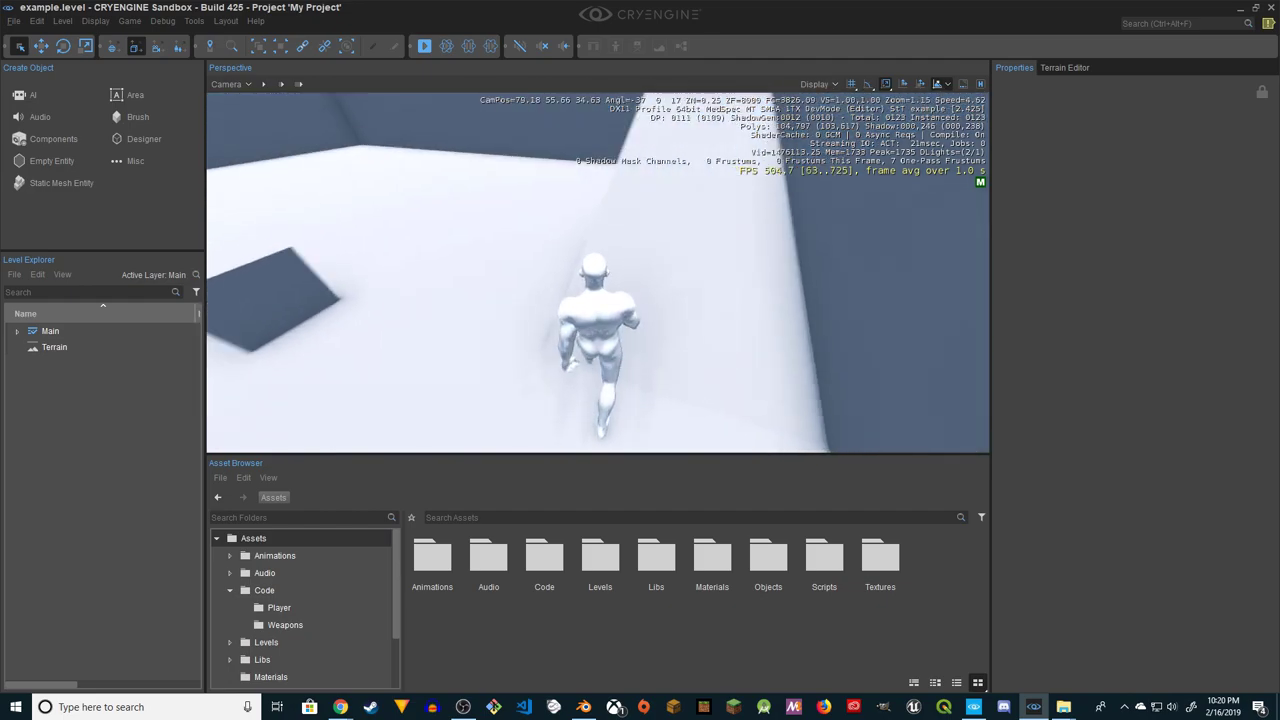
key(w)
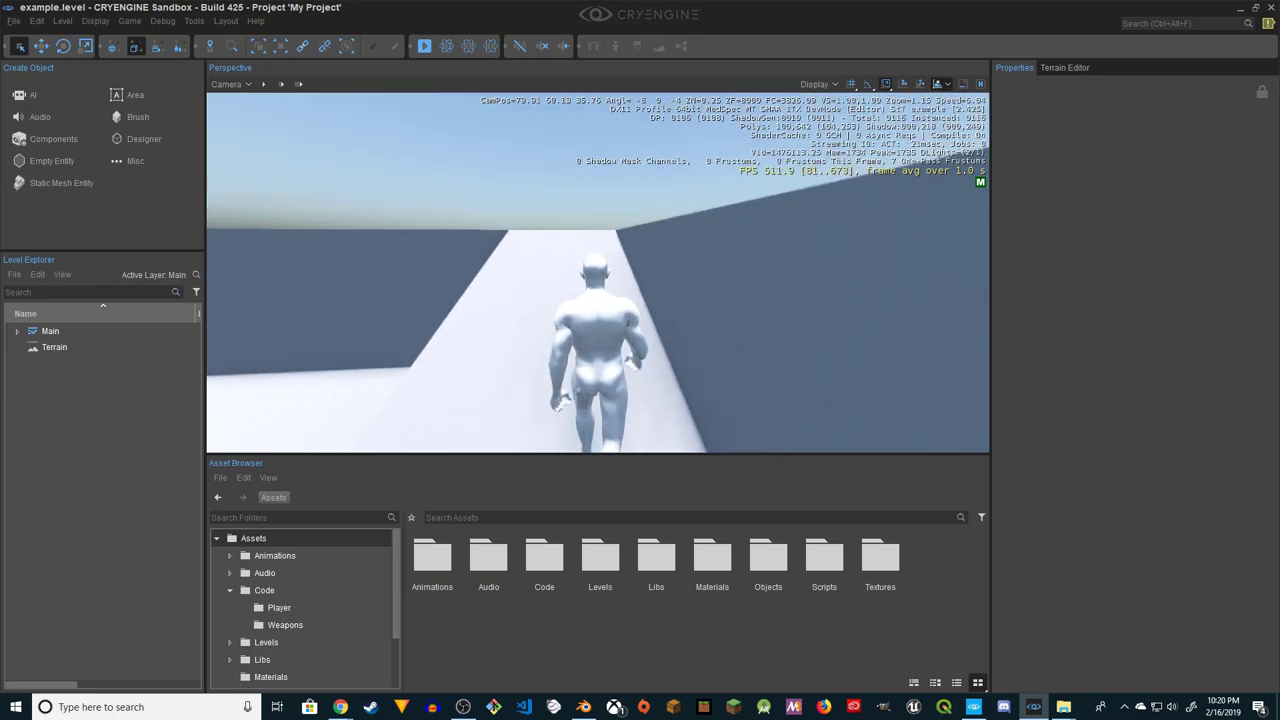
key(w)
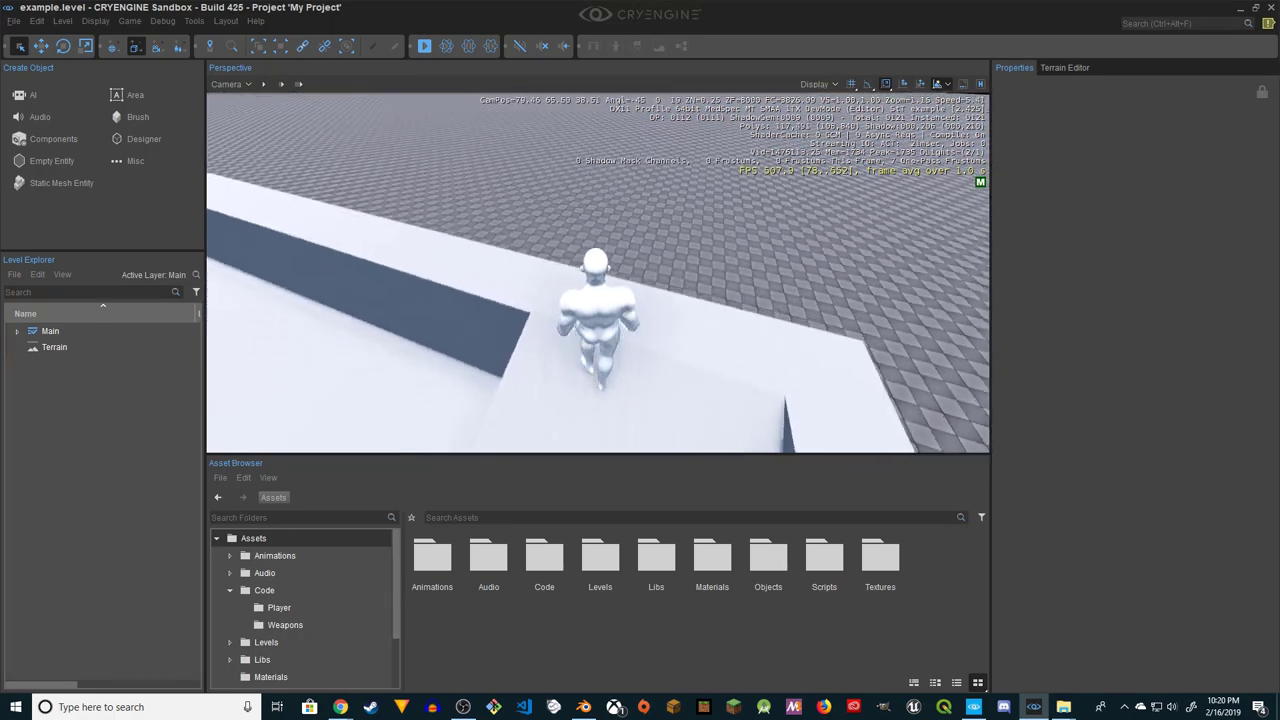
key(w)
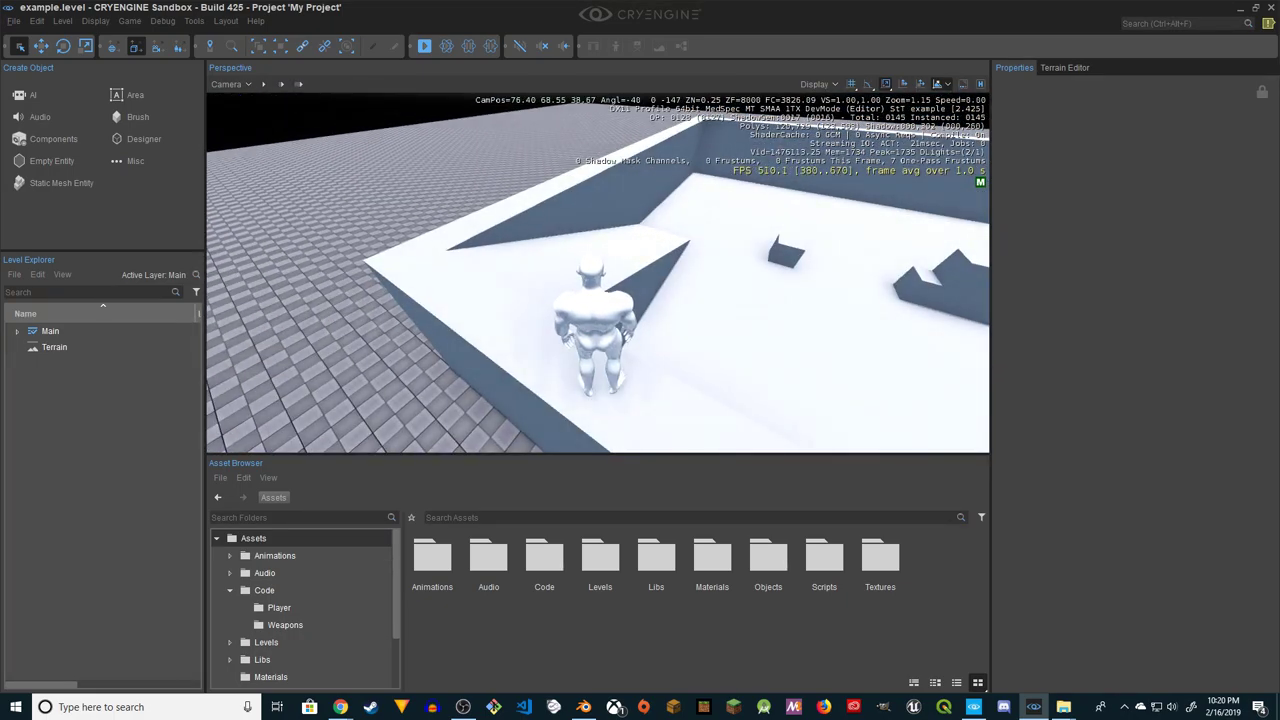
key(w)
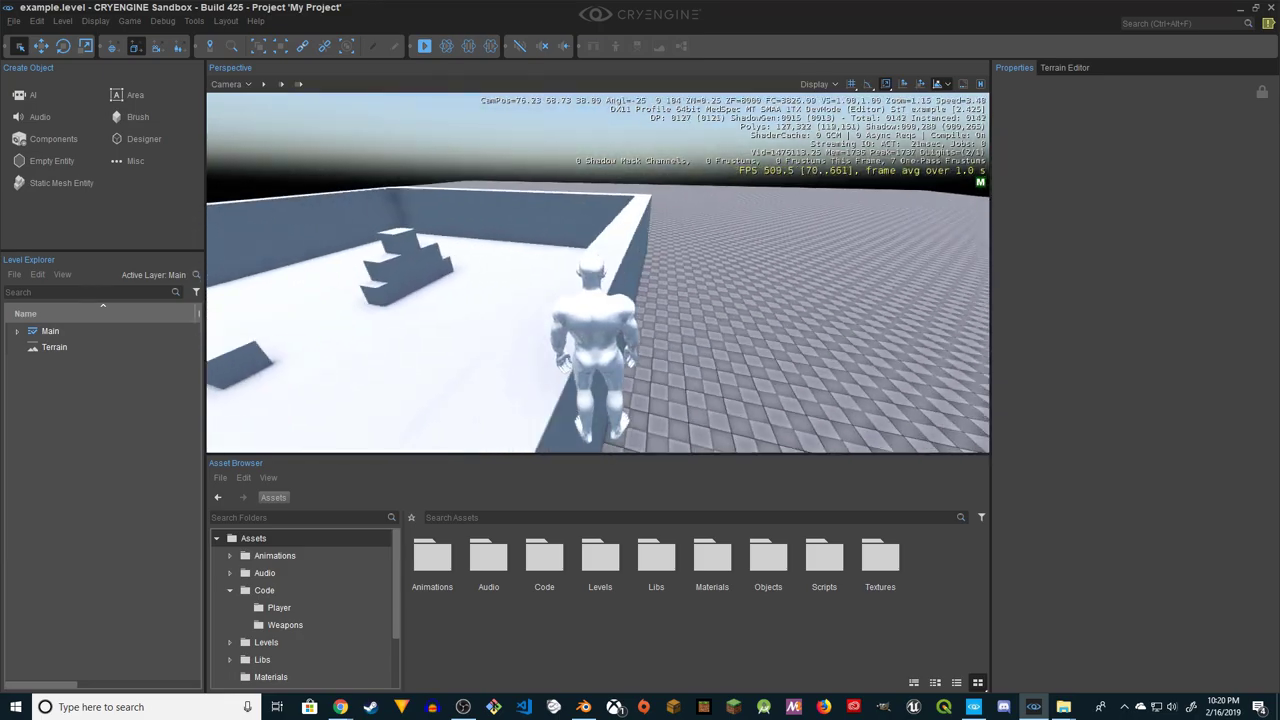
key(w)
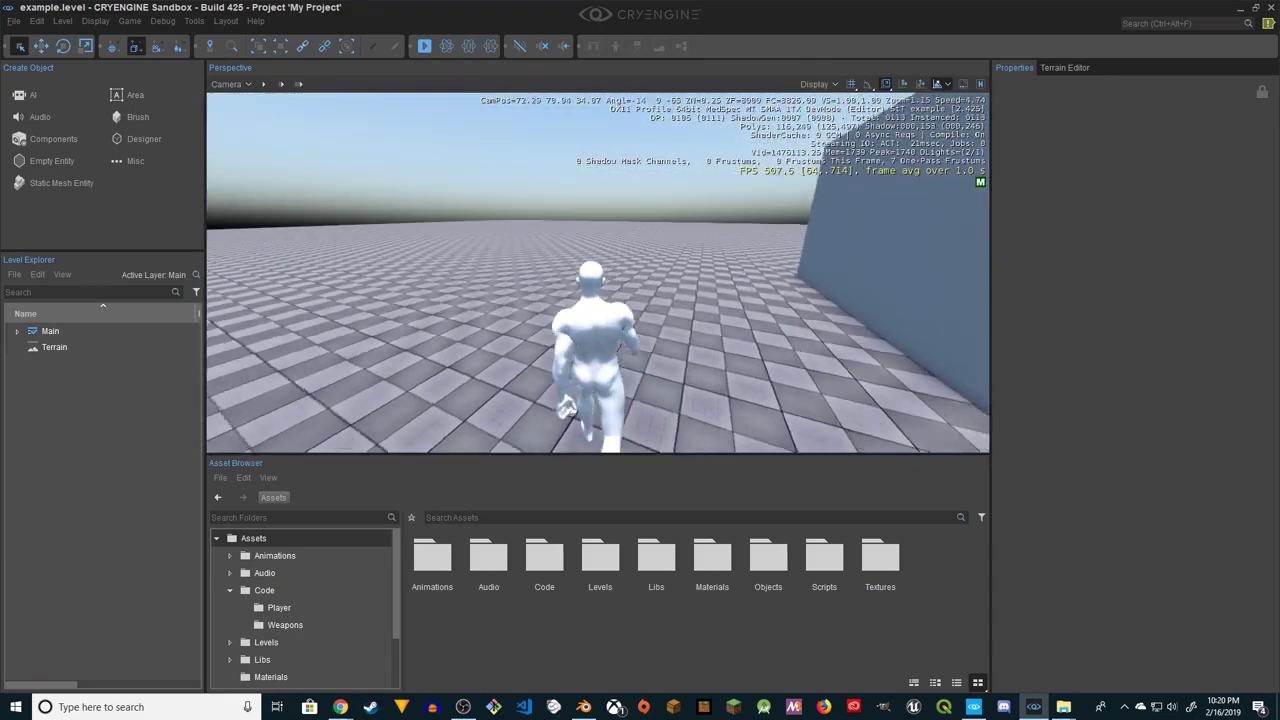
key(w)
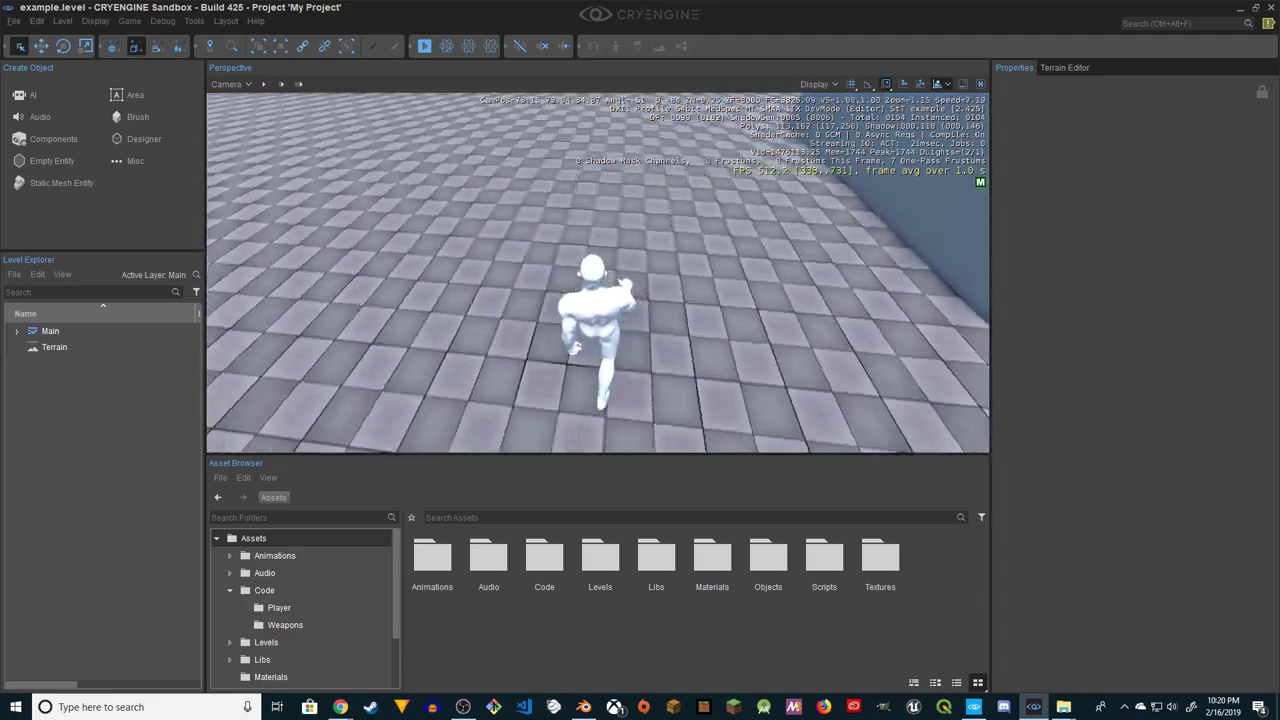
key(w)
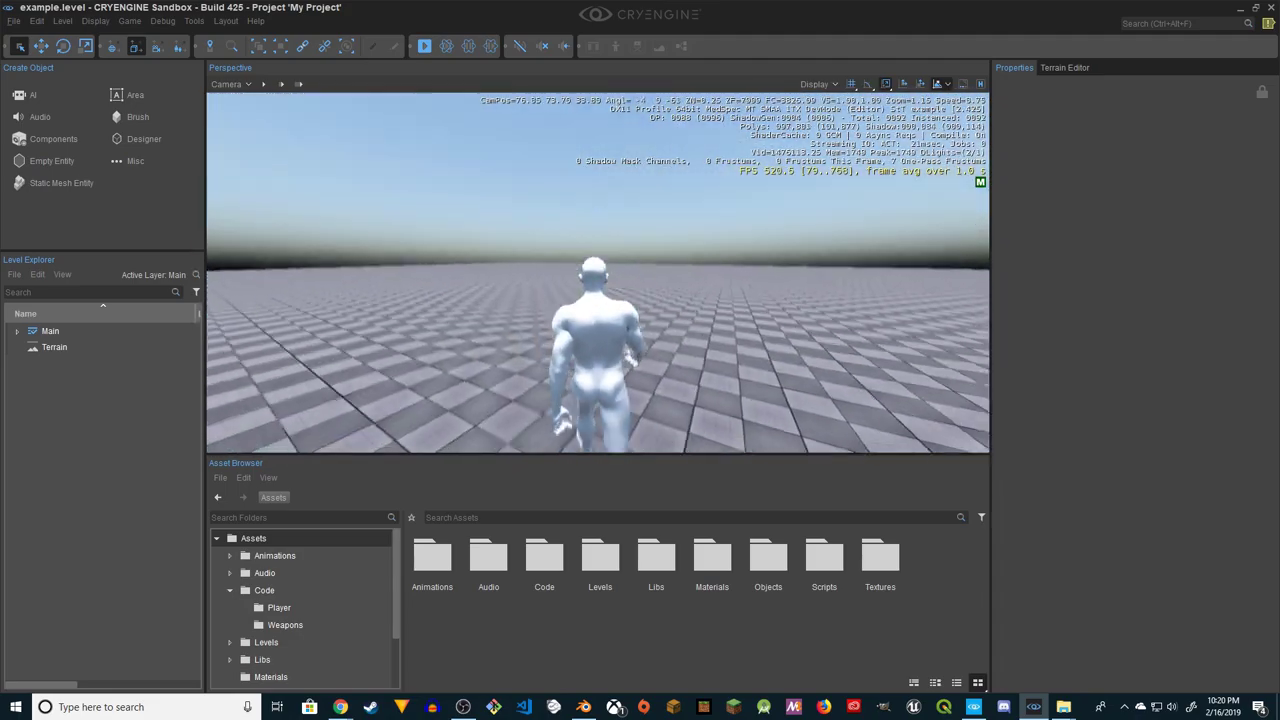